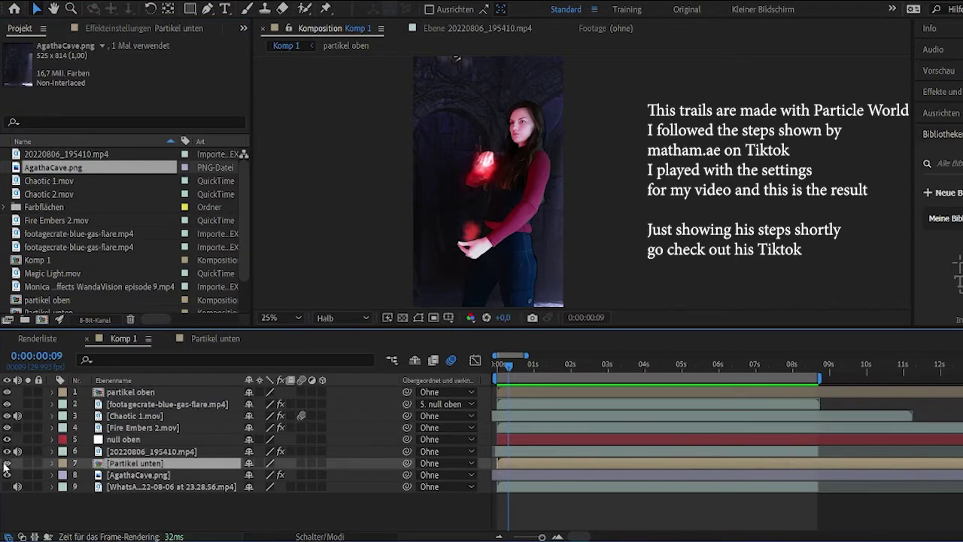
- Review the particle trails of the Partikel unten layer around the lower hand by scrubbing through the first two seconds
scroll(489, 278, "up", 2)
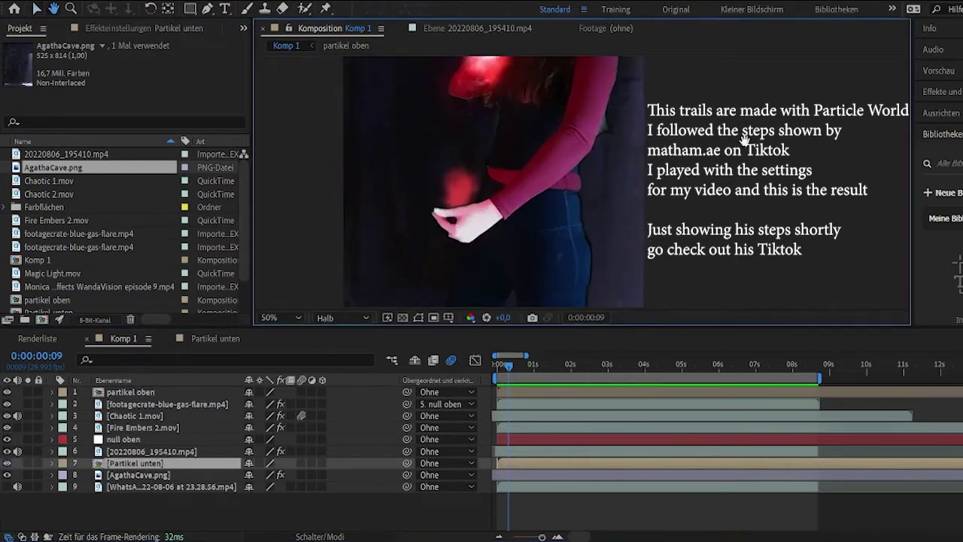
left_click(6, 463)
left_click_drag(515, 369, 572, 367)
scroll(684, 149, "down", 2)
scroll(603, 189, "up", 2)
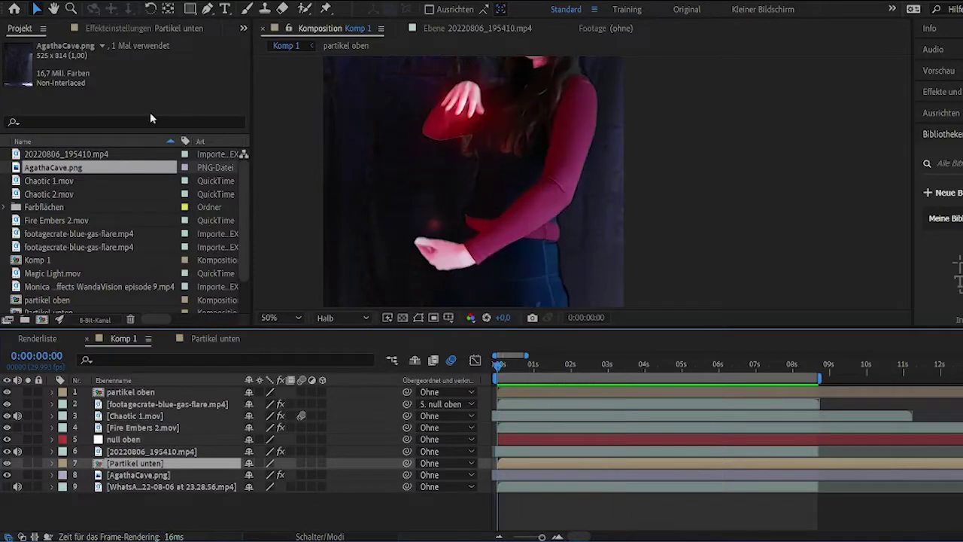
- Add footagecrate-blue-gas-flare.mp4 directly above the 20220806_195410.mp4 layer and set its scale to 48%
left_click(103, 235)
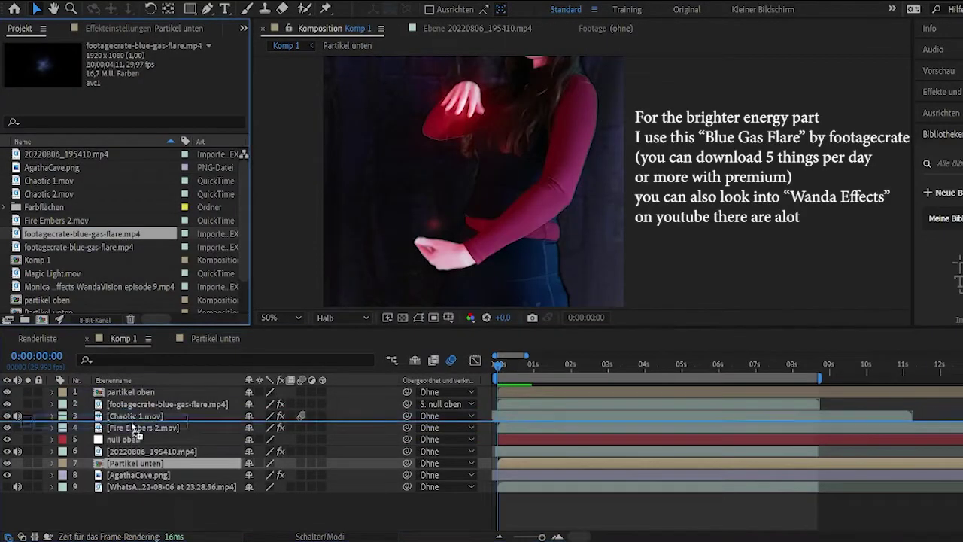
left_click_drag(126, 416, 147, 452)
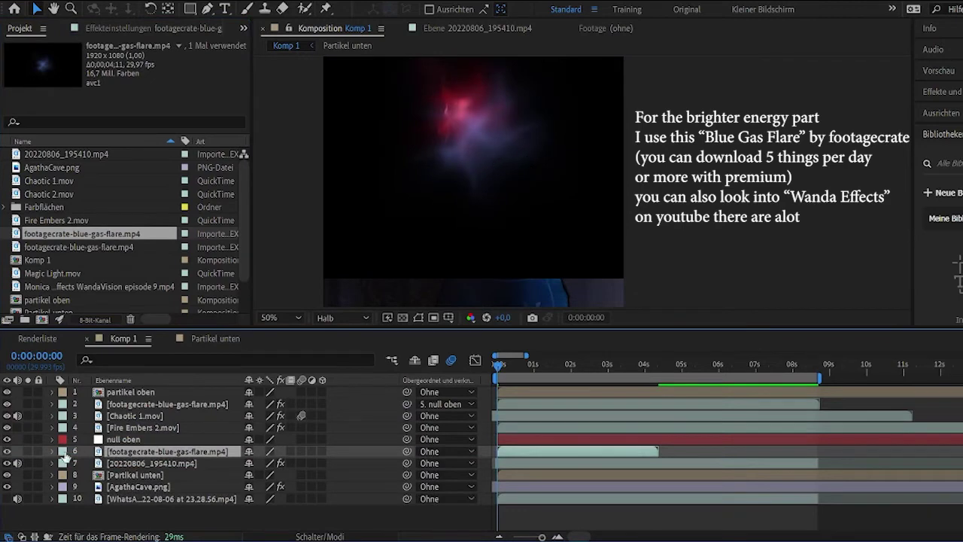
left_click(52, 451)
left_click(66, 463)
left_click_drag(265, 499, 236, 499)
- Set the new flare layer's blending mode to Negativ multiplizieren and place it over the lower hand at about 414, 1342
right_click(537, 157)
mouse_move(607, 312)
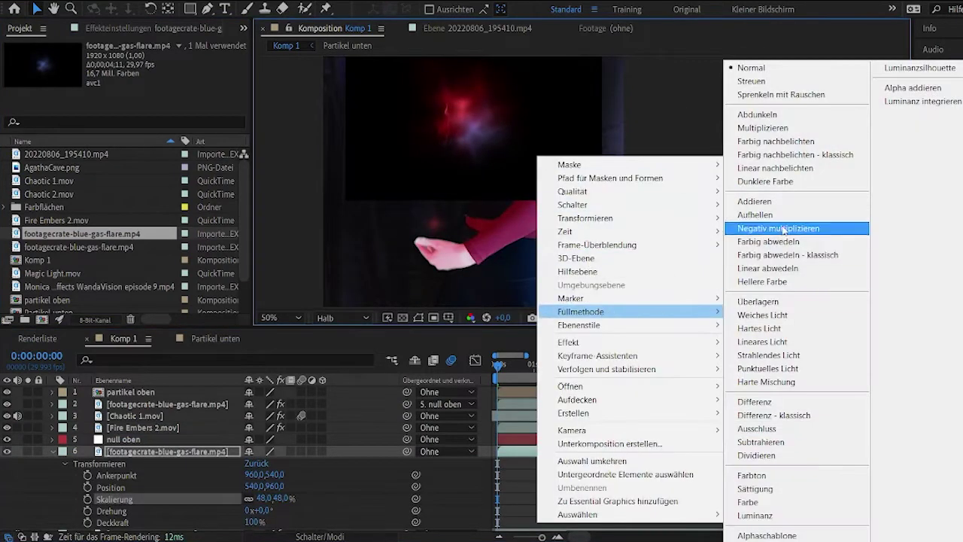
left_click(778, 228)
left_click_drag(481, 125, 446, 239)
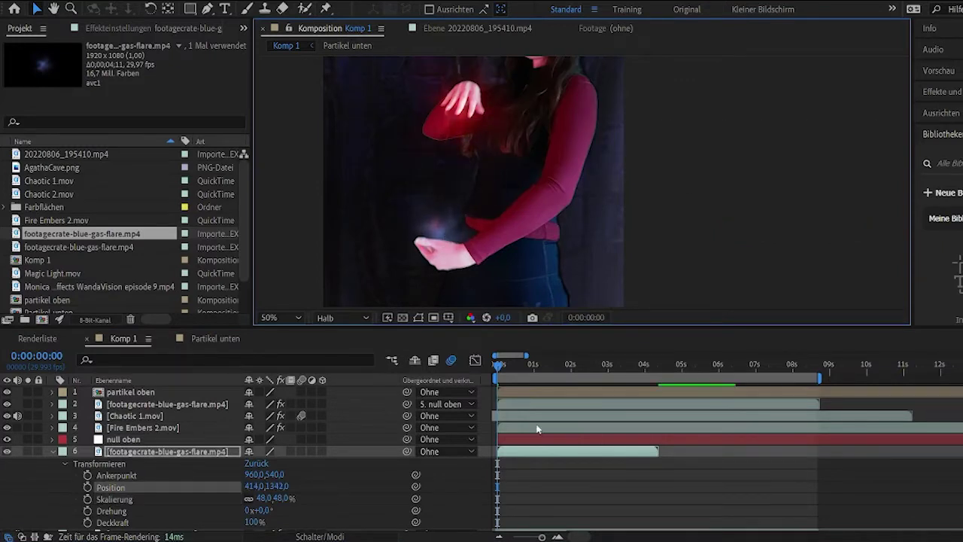
- Copy the Färbung and Farbbalance effects from the upper-hand flare layer onto the new lower-hand flare layer
left_click(148, 406)
left_click(139, 30)
left_click(50, 60)
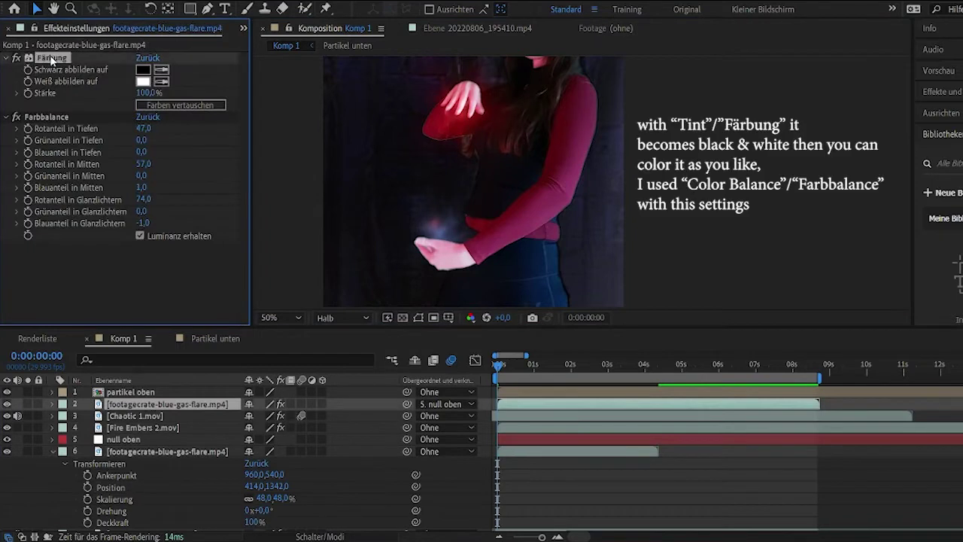
left_click(47, 119, "ctrl")
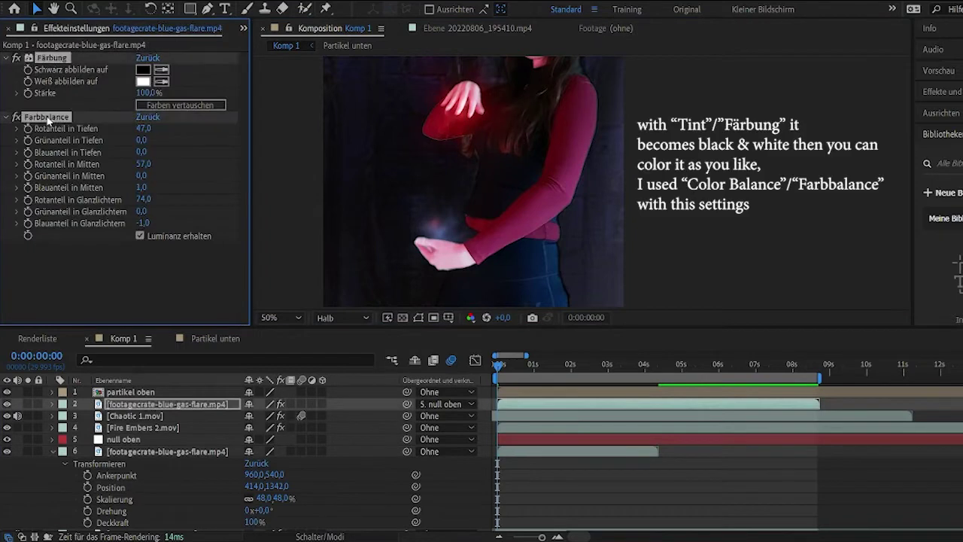
left_click(594, 450)
key("ctrl+v")
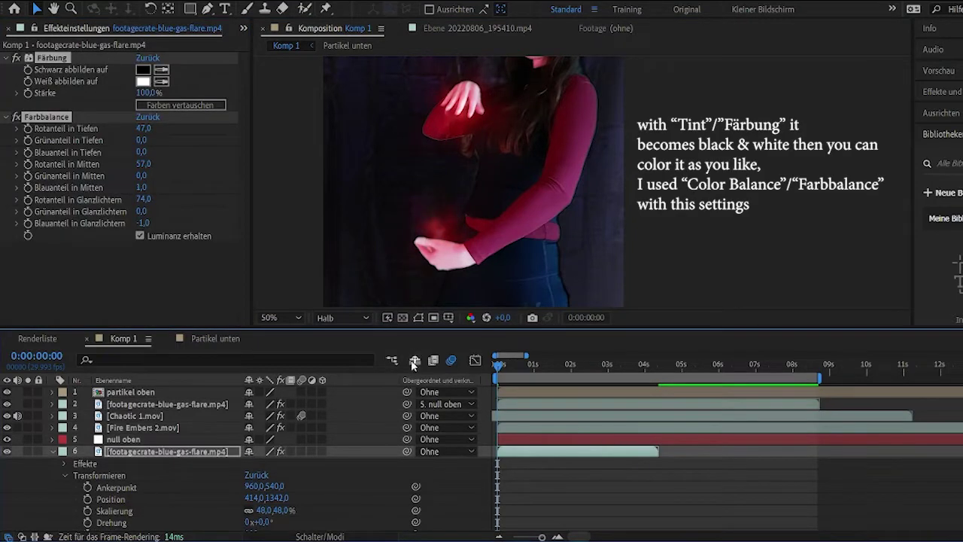
- Start Position keyframes for the lower flare at 0:00 and follow the hand with keyframes at 0:25 and 1:21
left_click(87, 499)
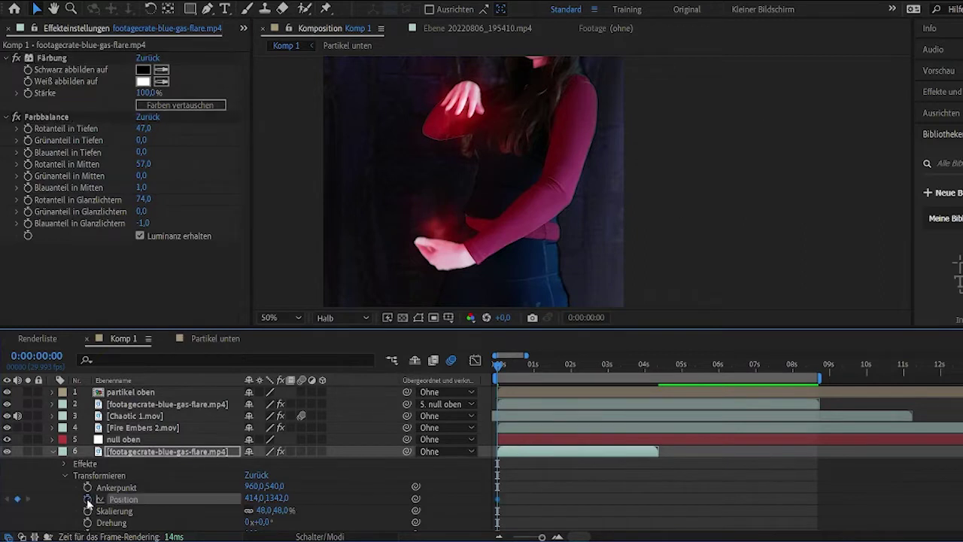
left_click_drag(498, 365, 529, 366)
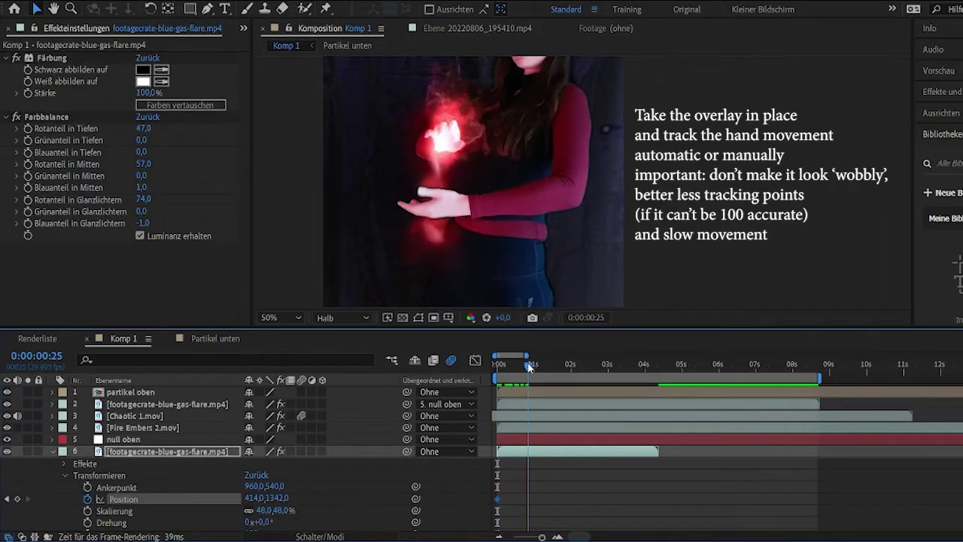
left_click_drag(444, 240, 442, 209)
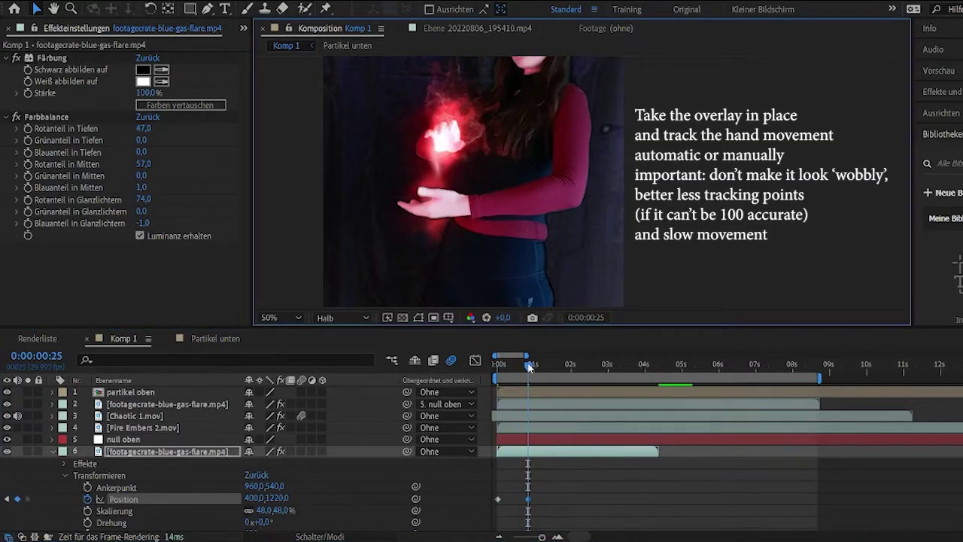
left_click_drag(529, 367, 562, 368)
left_click_drag(440, 204, 442, 259)
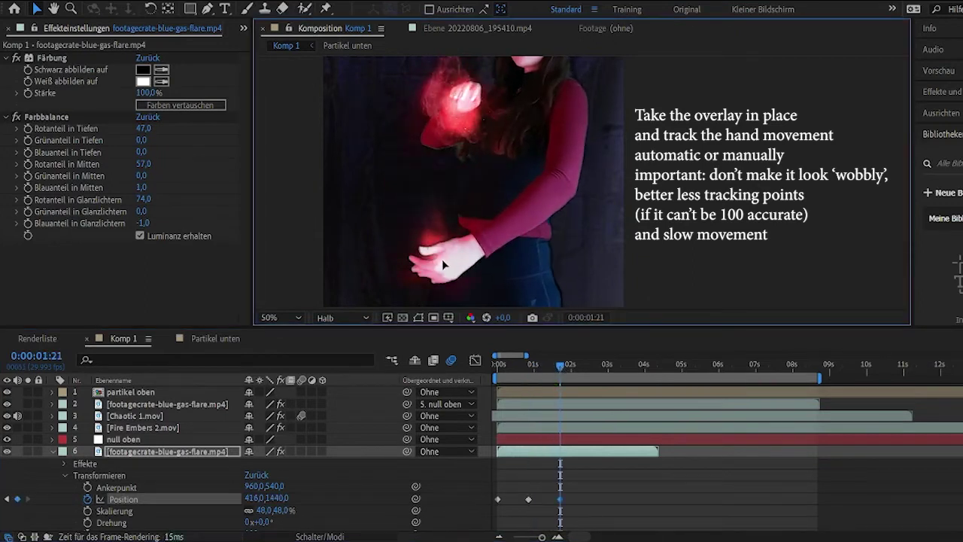
- Track the lower hand with flare Position keyframes at 2:09, 2:27 and 3:18, ending at about 410, 1172
left_click_drag(560, 367, 582, 367)
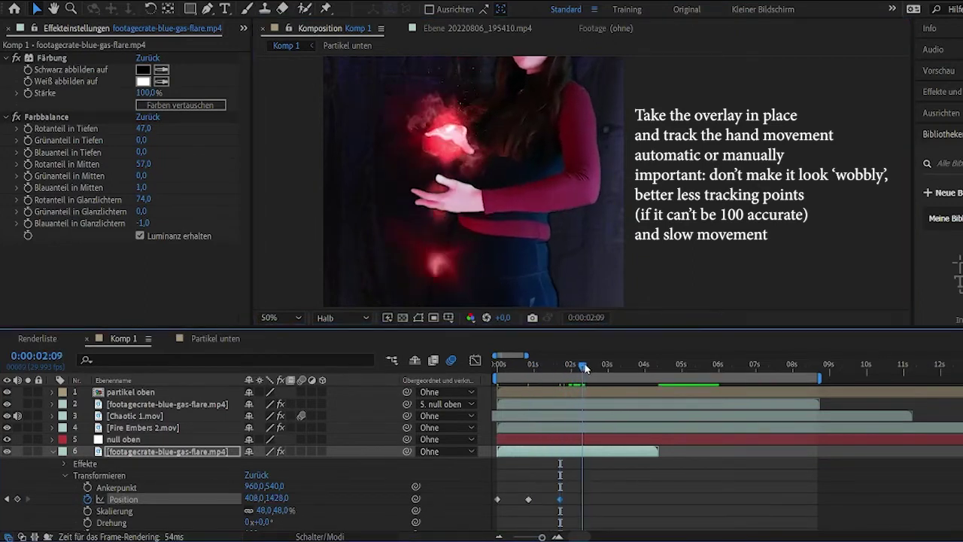
left_click_drag(441, 259, 437, 206)
key("space")
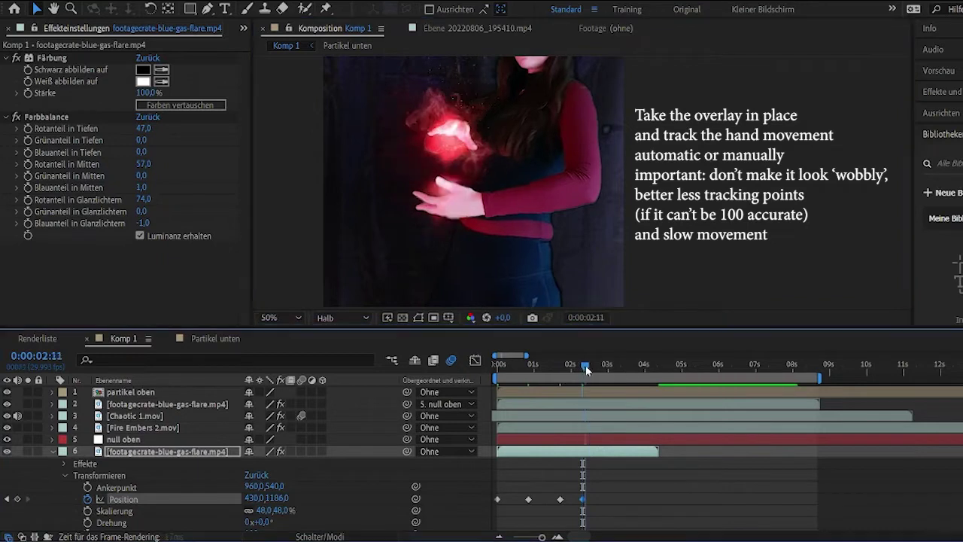
left_click_drag(436, 220, 435, 246)
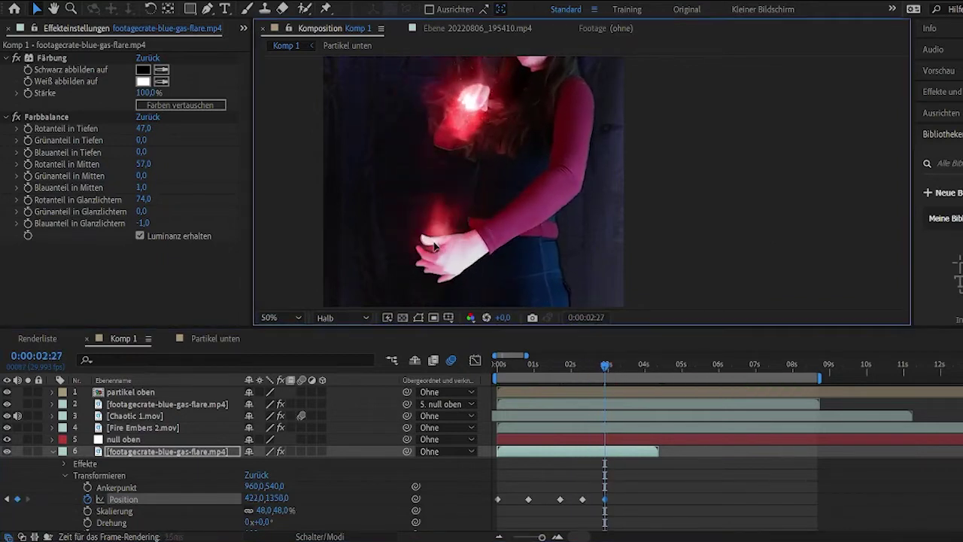
key("space")
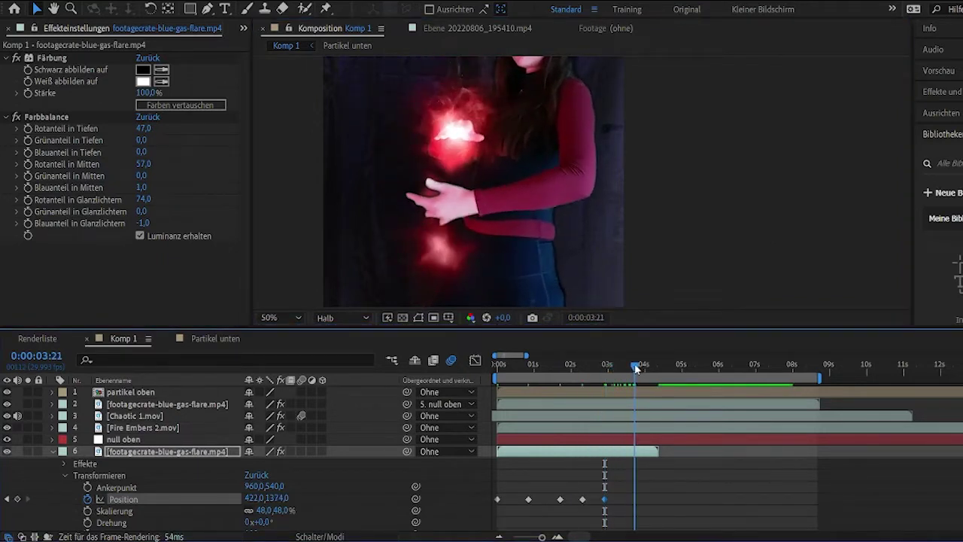
left_click_drag(443, 229, 444, 200)
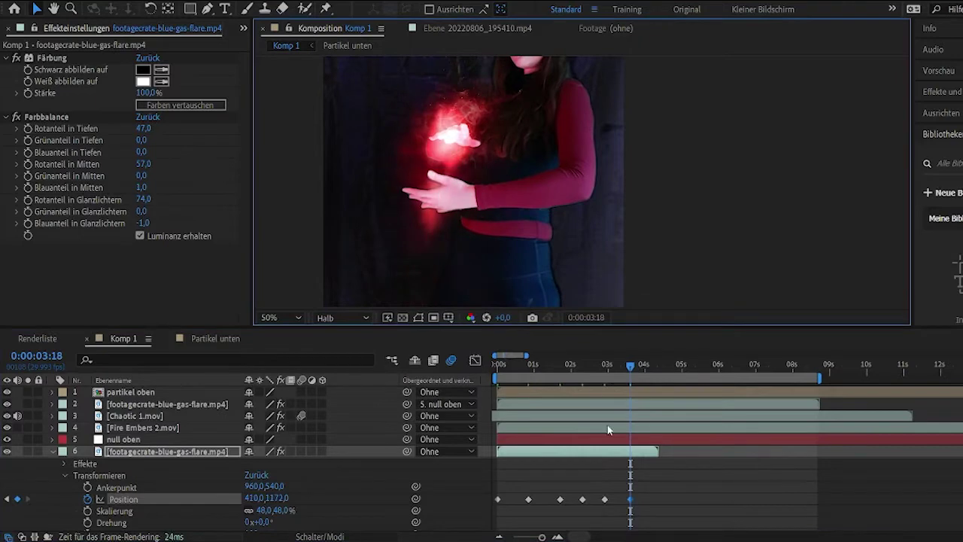
- Time-stretch the lower flare layer by a factor of 200 and return its Position keyframes to their original timing
right_click(599, 454)
left_click(502, 485)
left_click_drag(642, 496, 479, 500)
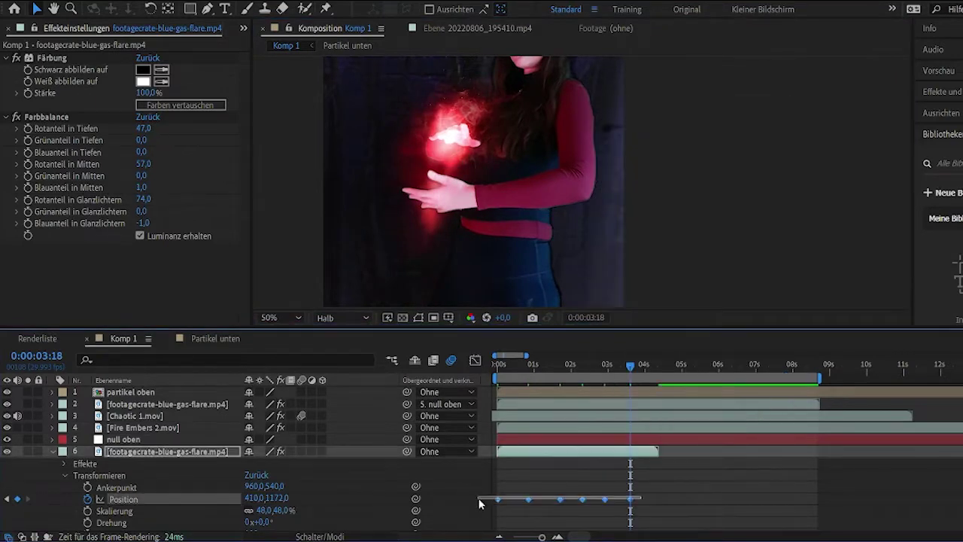
key("Home")
right_click(604, 451)
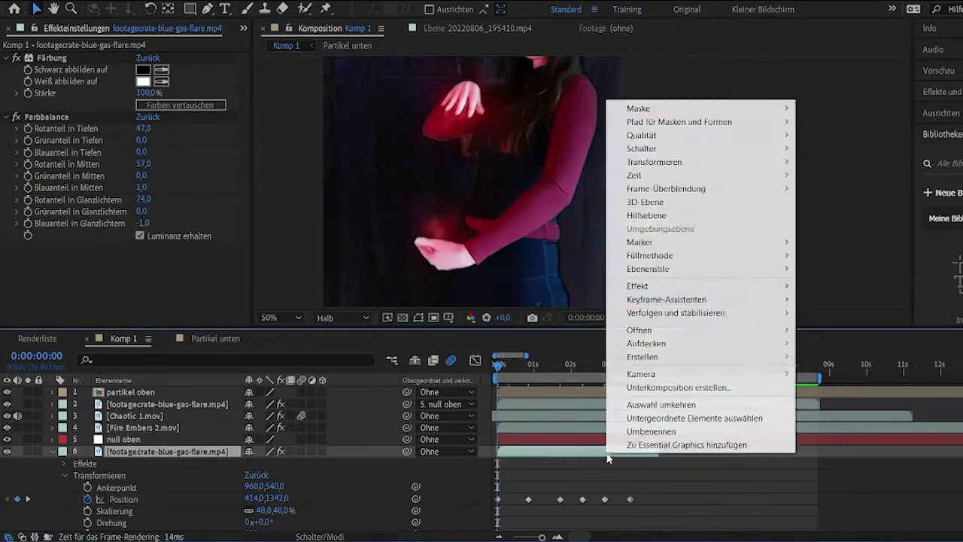
mouse_move(677, 178)
left_click(835, 199)
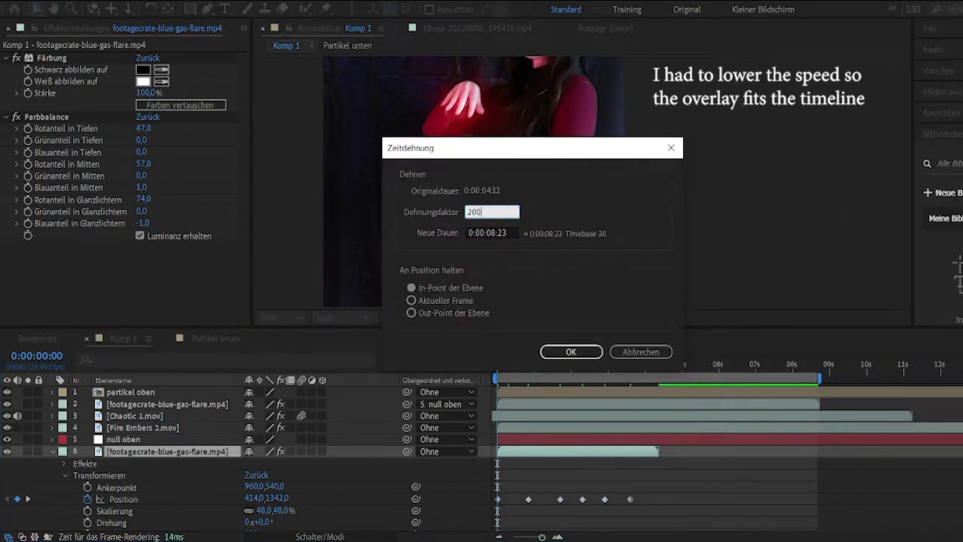
type("200")
key("Return")
left_click_drag(802, 489, 436, 512)
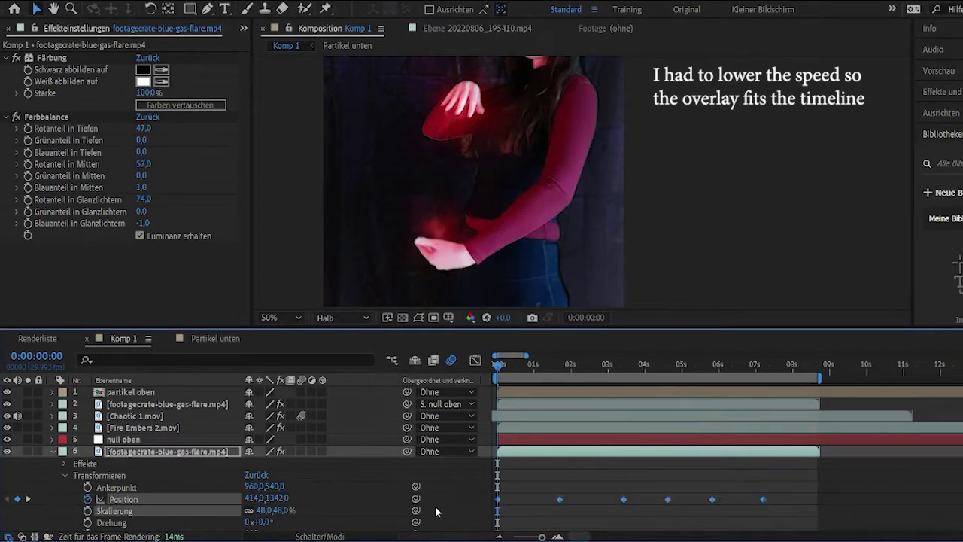
- Follow the lower hand with flare Position keyframes at 4:05, 4:14 and 4:17, using about 398, 1452 and 250, 1212 for the first two
mouse_move(645, 365)
left_mouse_down()
mouse_move(630, 365)
mouse_move(652, 367)
left_mouse_up()
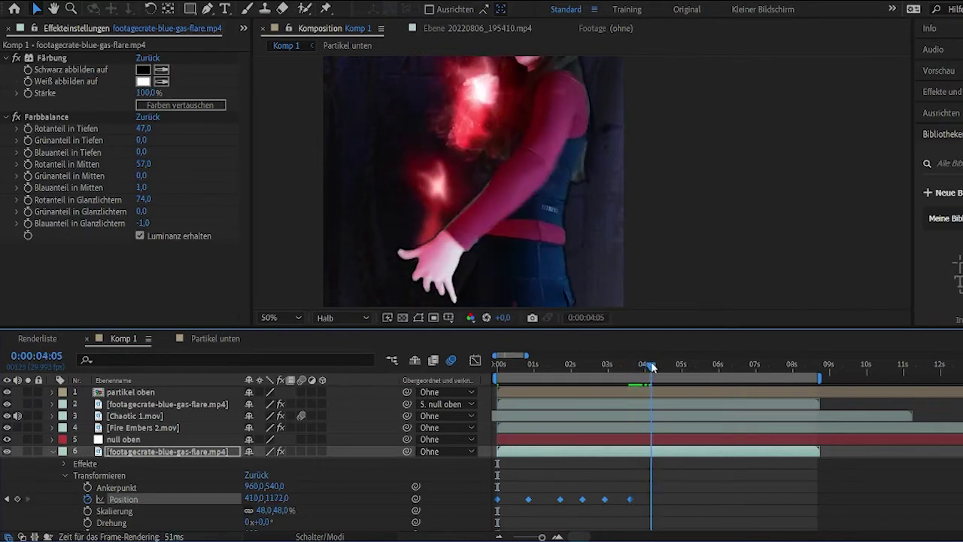
left_click_drag(444, 200, 438, 259)
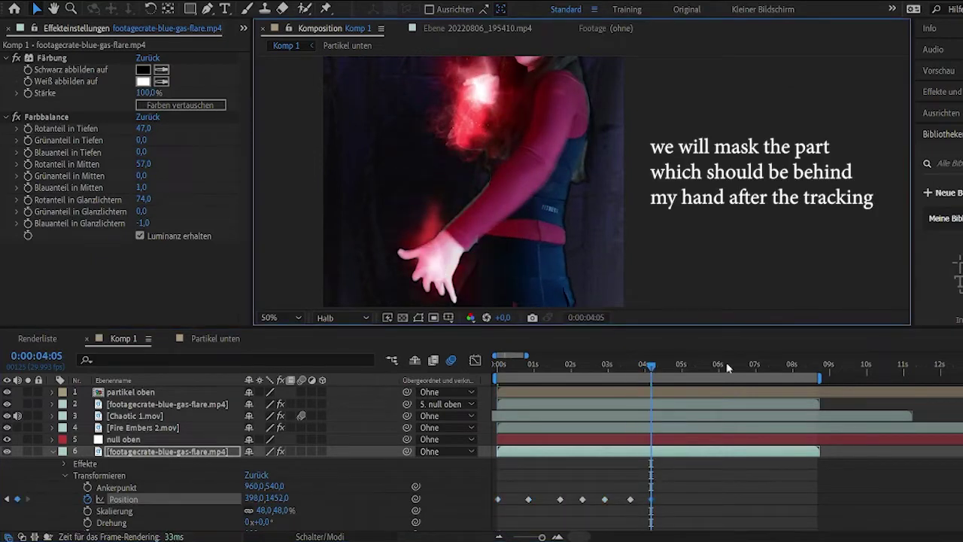
left_click_drag(674, 367, 664, 367)
left_click_drag(437, 261, 400, 201)
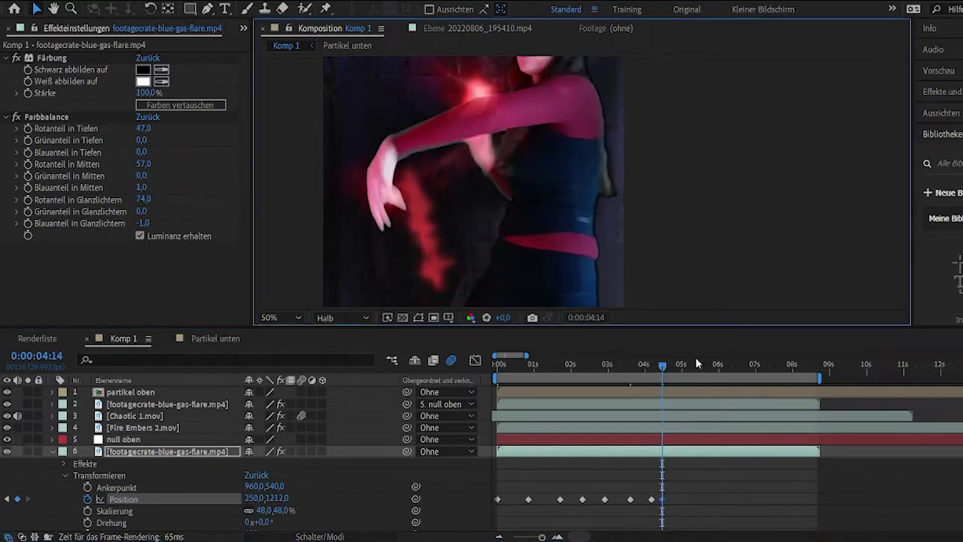
left_click_drag(663, 369, 667, 369)
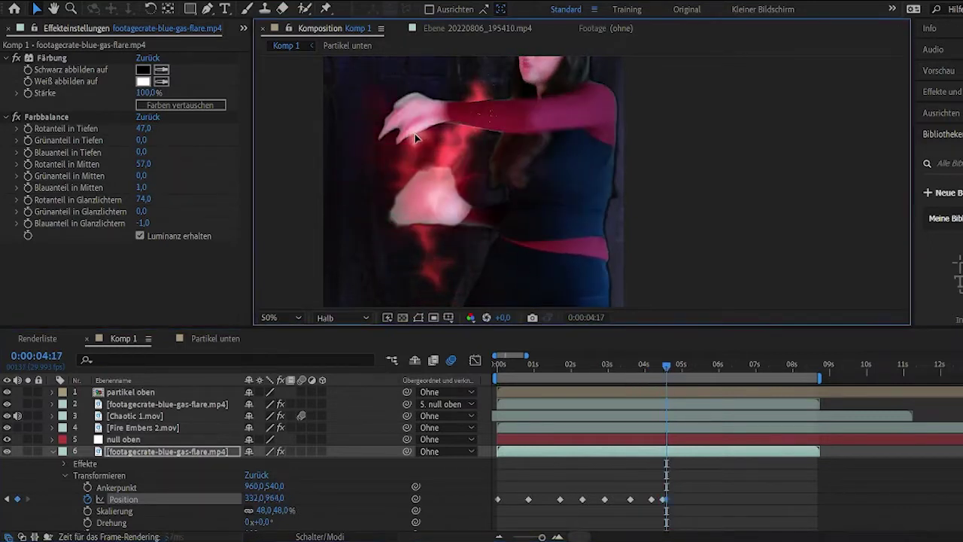
- Keyframe the flare's Position on the moving hand at 4:22 and at 5:09, the latter at about 546, 894
left_click(673, 366)
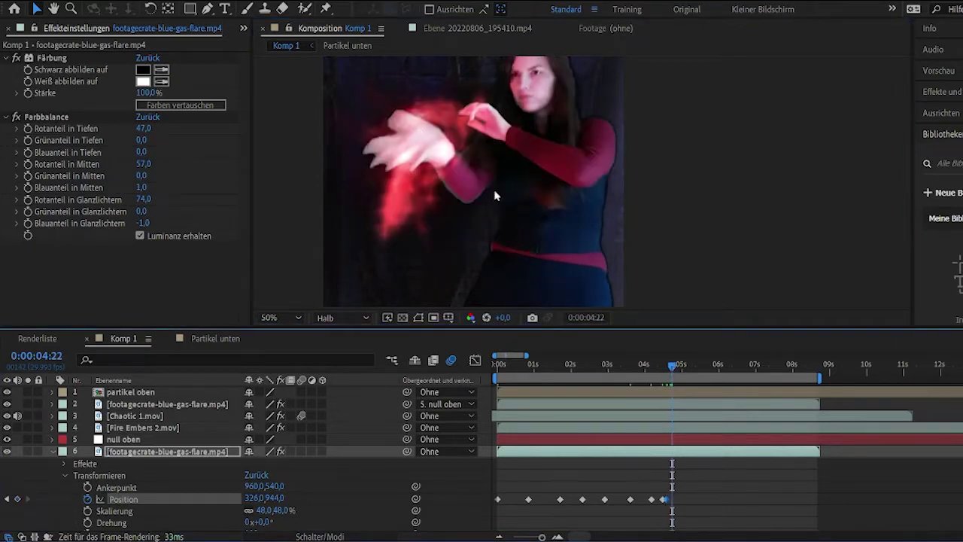
left_click_drag(427, 127, 452, 125)
left_click_drag(674, 370, 693, 372)
left_click_drag(493, 131, 478, 114)
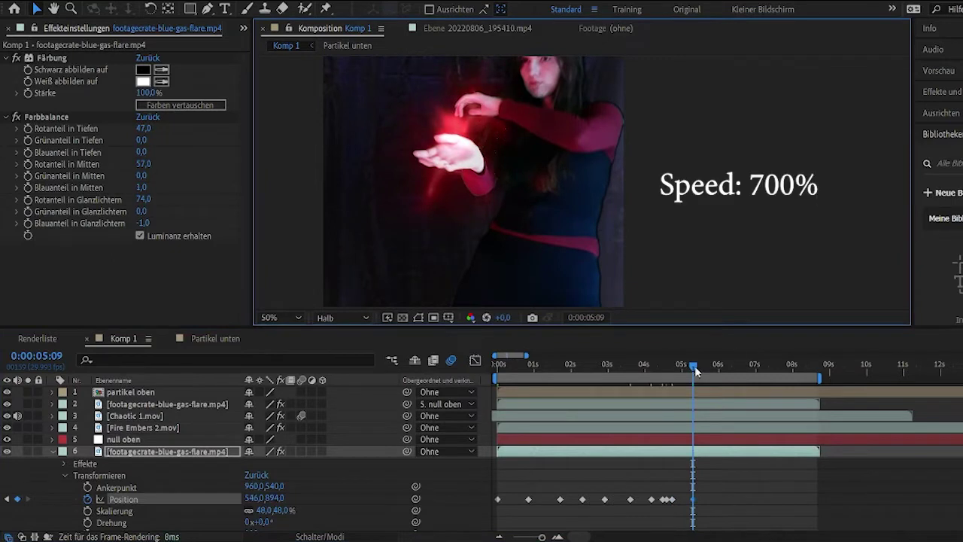
- Continue the flare's Position tracking with four keyframes from after 5:09 to 7:08, including about 330, 1046 at 6:00 and 500, 1450 at 7:08
left_click_drag(695, 369, 709, 371)
left_click_drag(479, 105, 433, 112)
left_click_drag(710, 369, 719, 372)
left_click_drag(433, 111, 411, 154)
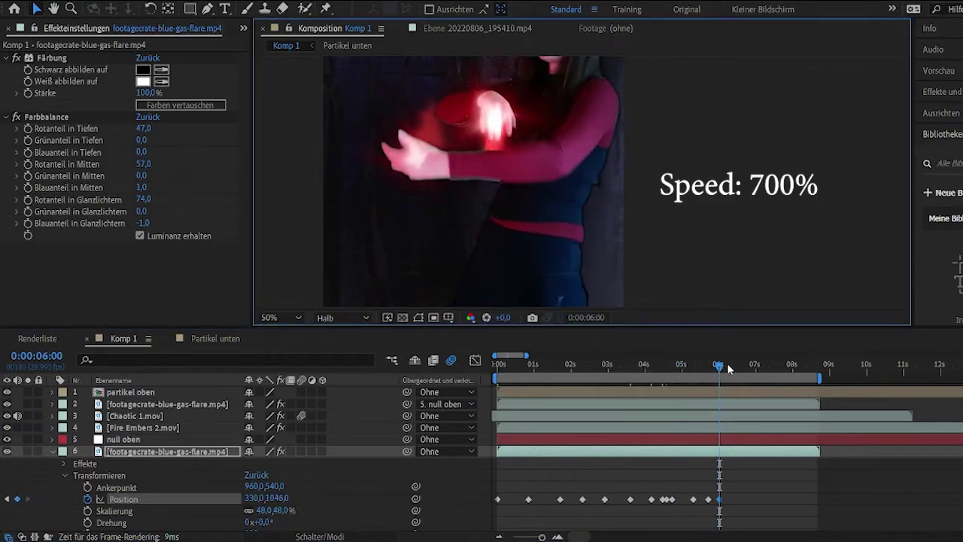
left_click_drag(723, 369, 737, 371)
left_click_drag(413, 155, 440, 213)
left_click_drag(738, 370, 767, 373)
left_click_drag(440, 214, 464, 278)
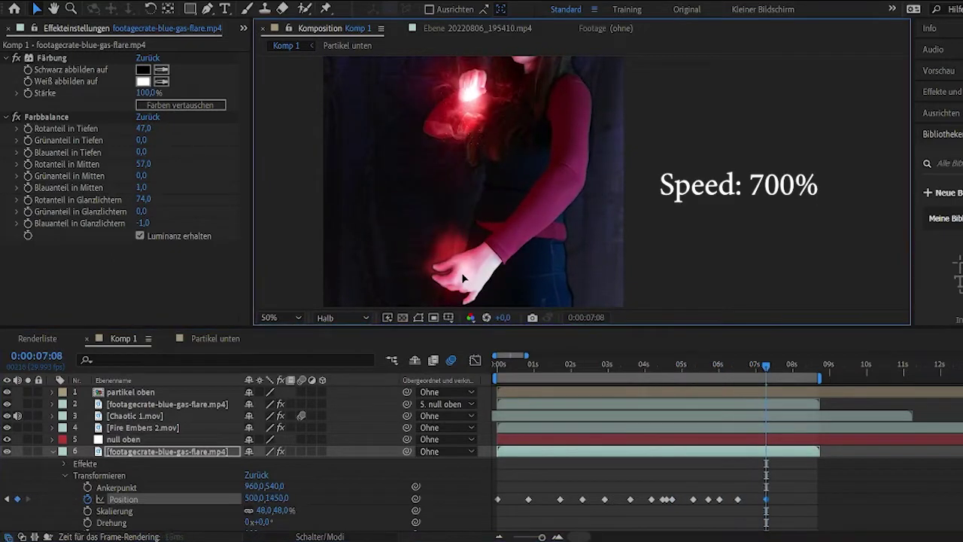
- Complete the flare's Position tracking with three more keyframes on the lower hand between 7:08 and the end of the work area
left_click_drag(766, 369, 789, 374)
left_click_drag(464, 278, 455, 225)
left_click_drag(789, 373, 810, 375)
left_click_drag(454, 225, 462, 247)
left_click_drag(807, 369, 818, 370)
left_click_drag(462, 247, 455, 213)
- Try moving the lower flare layer beneath the 20220806_195410.mp4 layer, preview it from the start, and undo the reordering
left_click_drag(818, 368, 496, 377)
left_click(53, 452)
left_click_drag(137, 452, 141, 469)
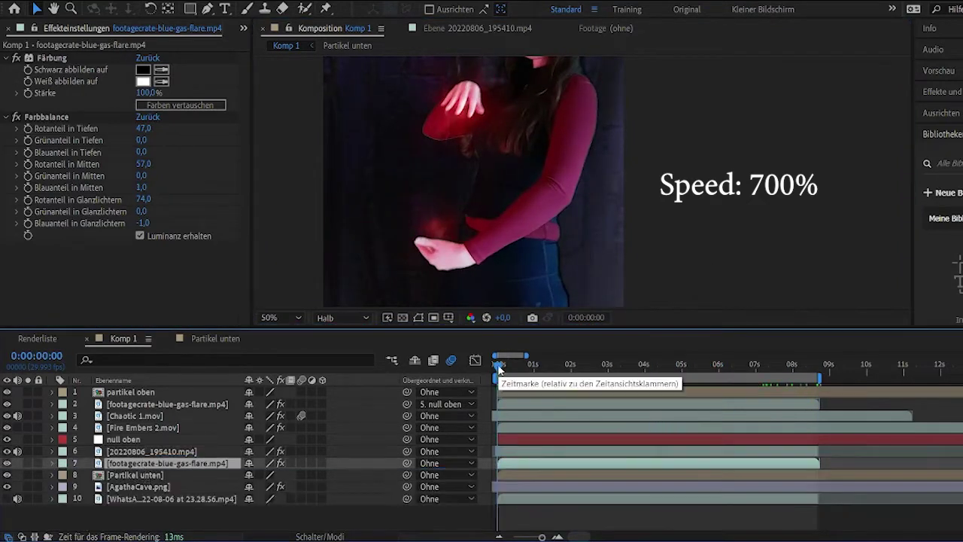
left_click_drag(499, 369, 676, 385)
key("ctrl+z")
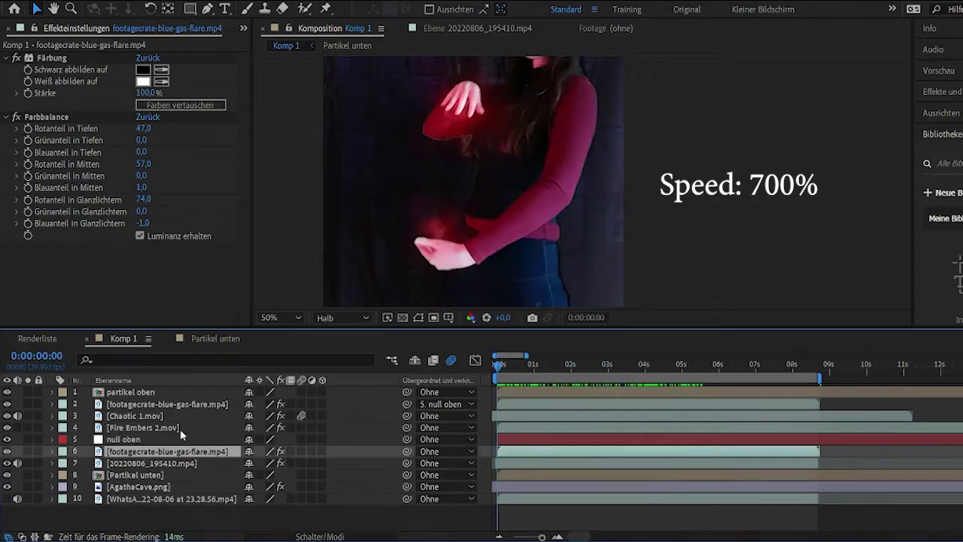
left_click_drag(522, 366, 479, 361)
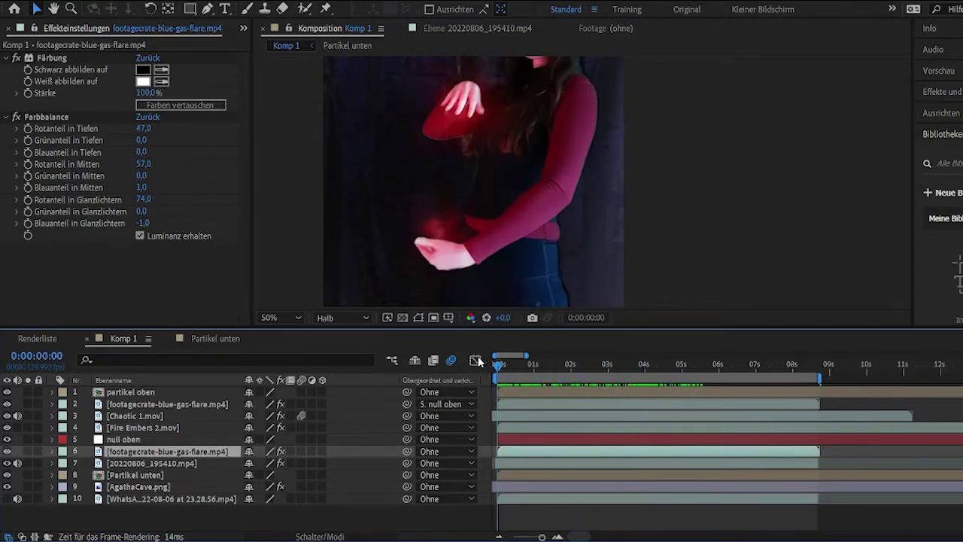
- Draw a Pen mask on the lower flare layer over the palm at 0:00 and invert the mask
left_click(207, 8)
left_click(434, 259)
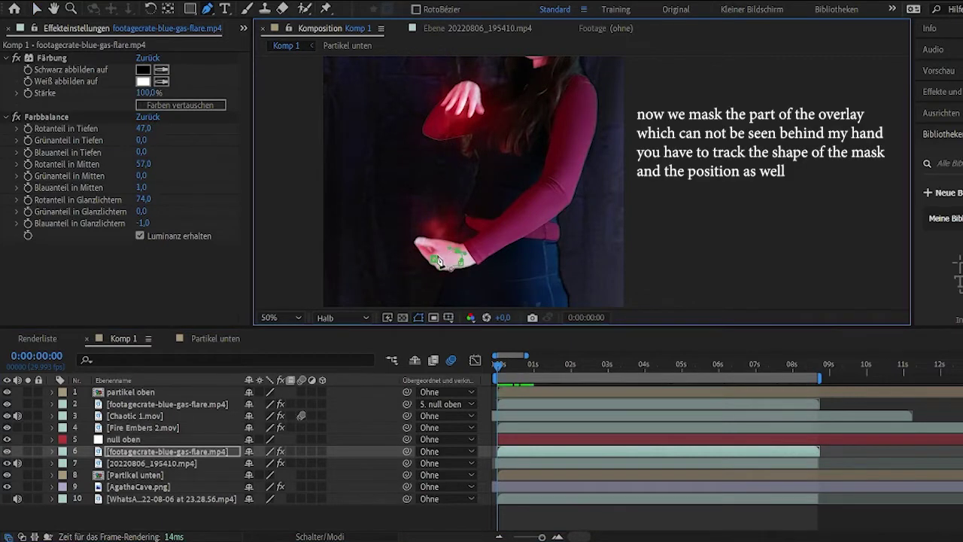
left_click(51, 451)
left_click(66, 443)
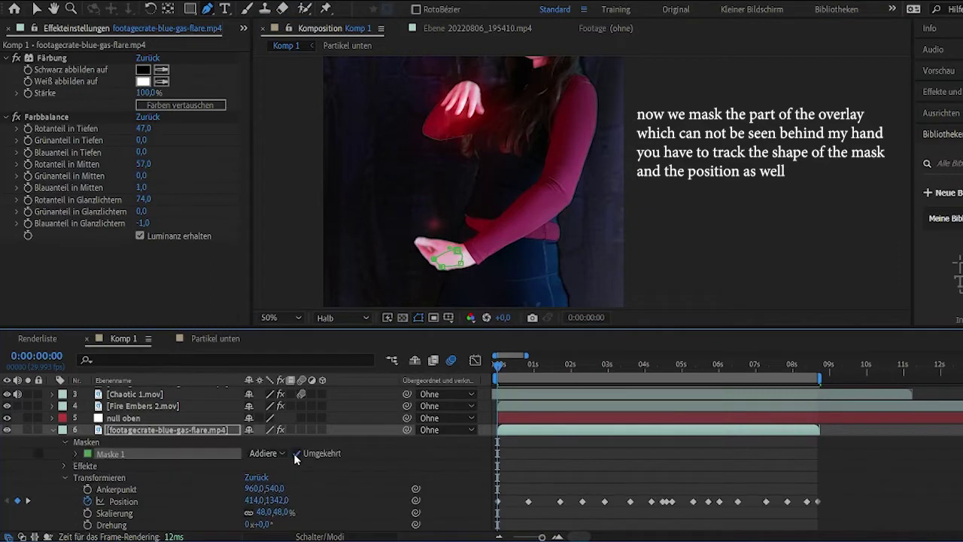
- Keyframe the opacity of Maske 1 at 0:00, and keyframe its mask path over the lower hand at 0:13
left_click(66, 443)
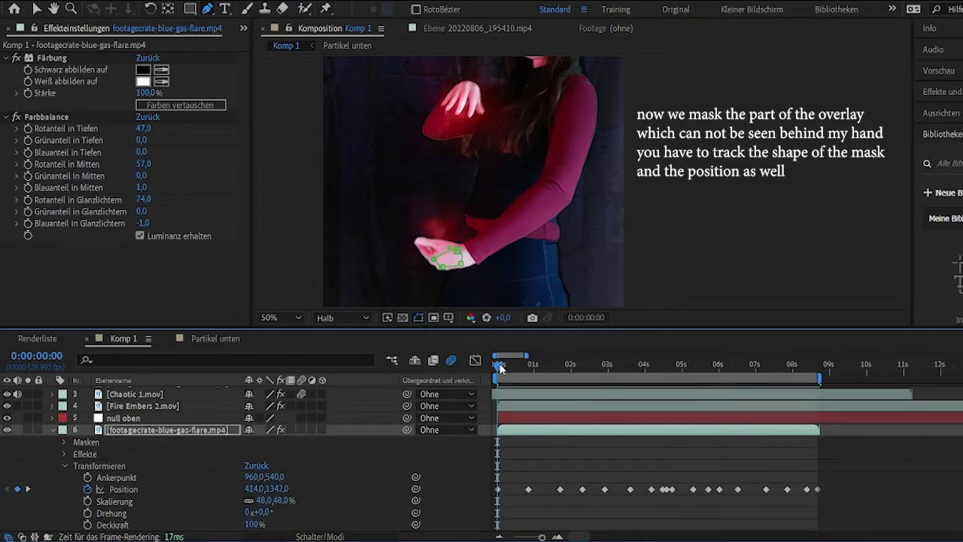
left_click(66, 443)
left_click(76, 454)
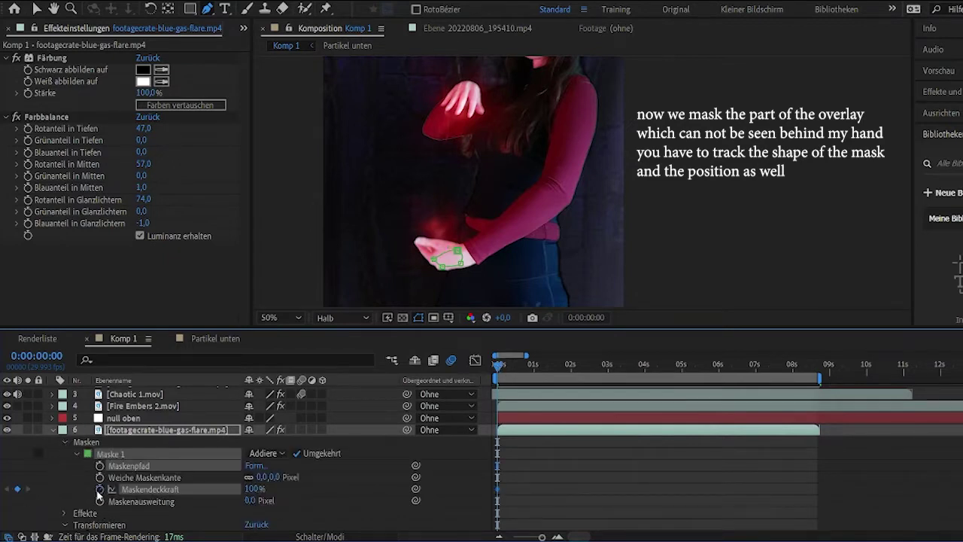
left_click_drag(497, 367, 514, 369)
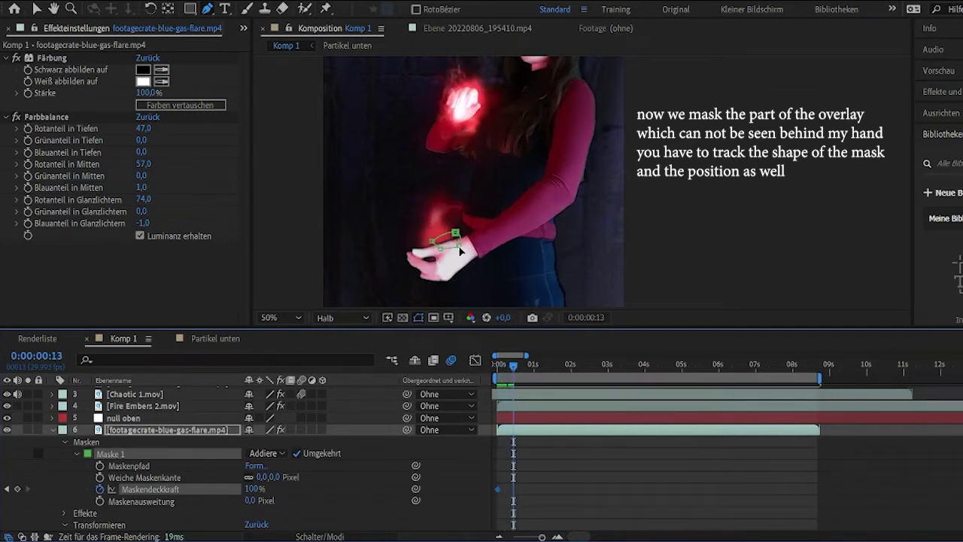
left_click_drag(456, 238, 463, 259)
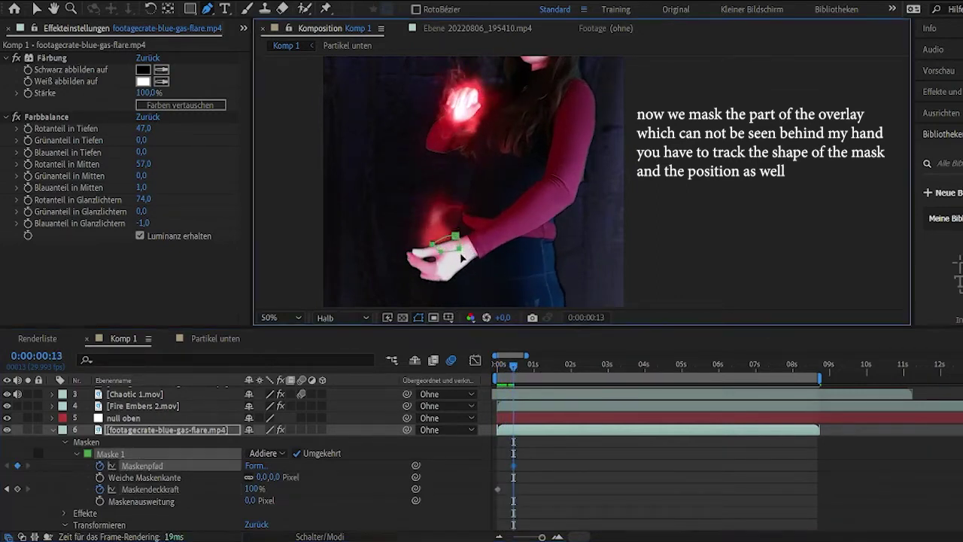
- Track the flare's mask to the lower hand with four mask path keyframes between about 1:00 and 2:00
left_click_drag(514, 367, 572, 375)
left_click_drag(462, 271, 450, 241)
left_click_drag(570, 367, 547, 366)
left_click_drag(452, 241, 449, 228)
left_click_drag(547, 367, 539, 368)
left_click_drag(449, 227, 449, 209)
left_click_drag(538, 366, 533, 367)
left_click_drag(448, 209, 447, 196)
- Continue the mask path tracking with four keyframes on the lower hand from about 2:09 to 4:12
left_click_drag(533, 367, 582, 373)
left_click_drag(470, 210, 458, 183)
left_click_drag(583, 367, 635, 372)
left_click_drag(456, 205, 455, 196)
left_click_drag(633, 367, 653, 370)
left_click_drag(455, 258, 452, 248)
left_click_drag(662, 370, 661, 369)
left_click_drag(452, 249, 400, 201)
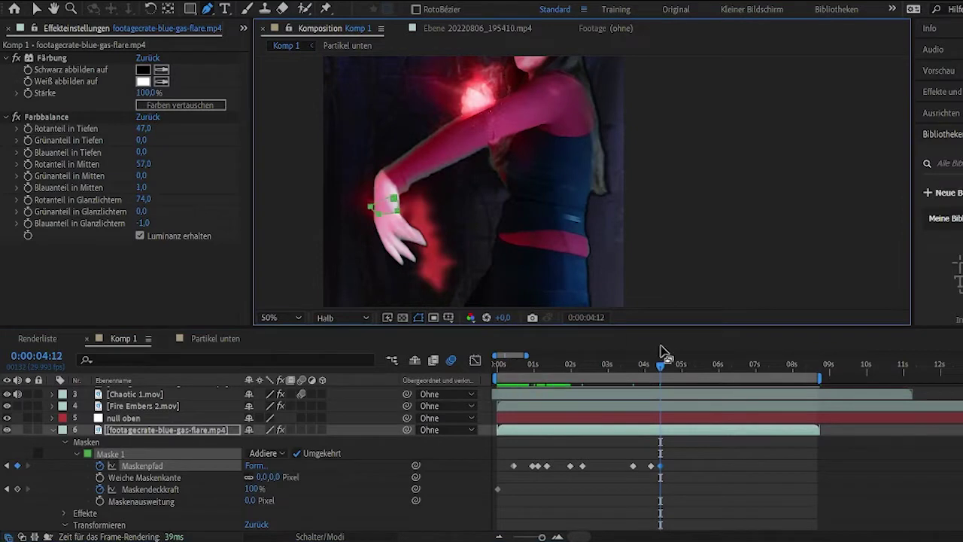
- Add four mask path keyframes following the lower hand after 4:12, including 5:17 and 6:06
left_click_drag(661, 366, 668, 371)
left_click_drag(392, 211, 557, 121)
left_click_drag(669, 367, 704, 368)
left_click_drag(587, 79, 491, 90)
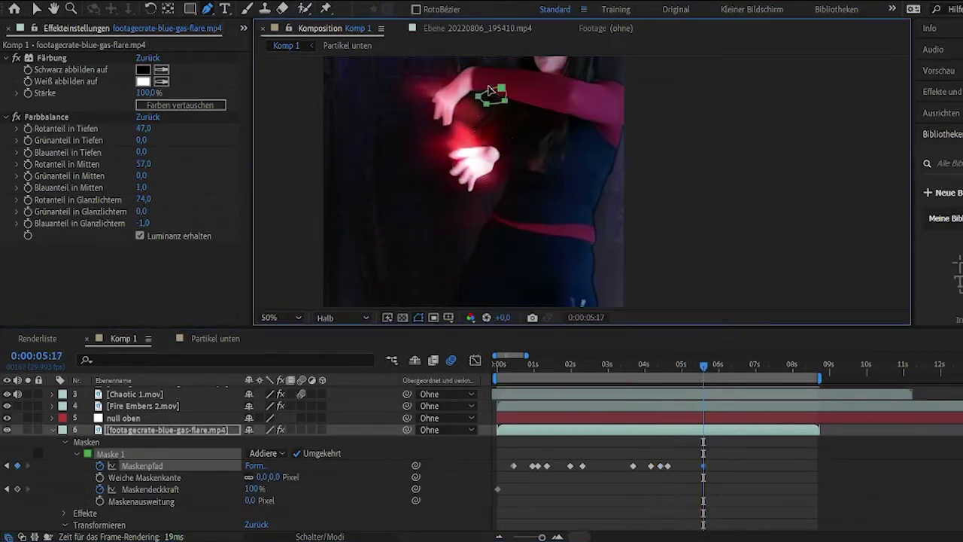
left_click_drag(704, 369, 716, 368)
left_click_drag(497, 90, 429, 140)
left_click_drag(717, 368, 727, 369)
left_click_drag(431, 139, 458, 190)
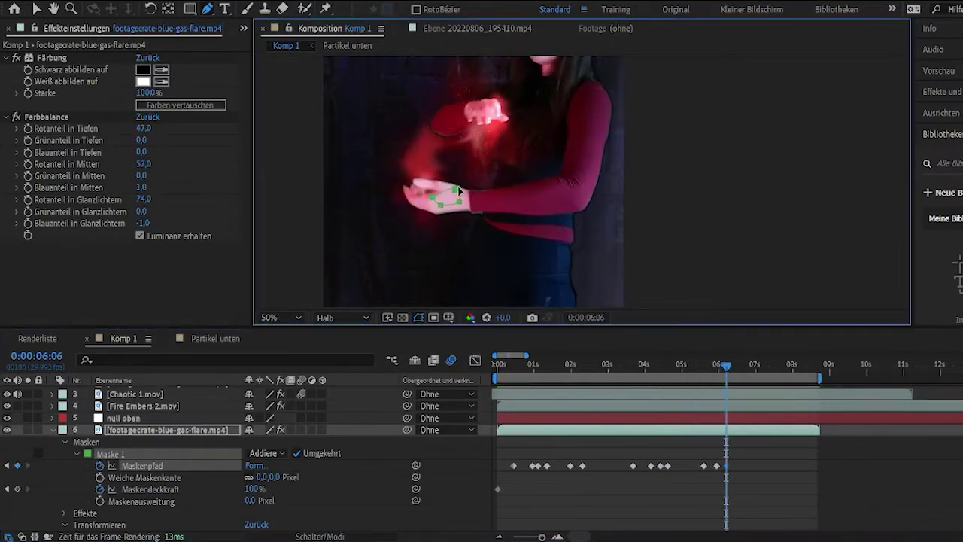
- Complete the mask path tracking on the lower hand with five keyframes between 6:06 and the end of the work area
left_click_drag(726, 368, 742, 368)
left_click_drag(459, 191, 467, 229)
left_click_drag(742, 368, 763, 368)
left_click_drag(467, 228, 472, 254)
left_click_drag(775, 367, 780, 367)
left_click_drag(472, 254, 474, 231)
left_click_drag(780, 368, 800, 369)
left_click_drag(472, 230, 470, 236)
left_click_drag(798, 367, 811, 368)
left_click_drag(471, 236, 476, 237)
left_click_drag(811, 368, 818, 368)
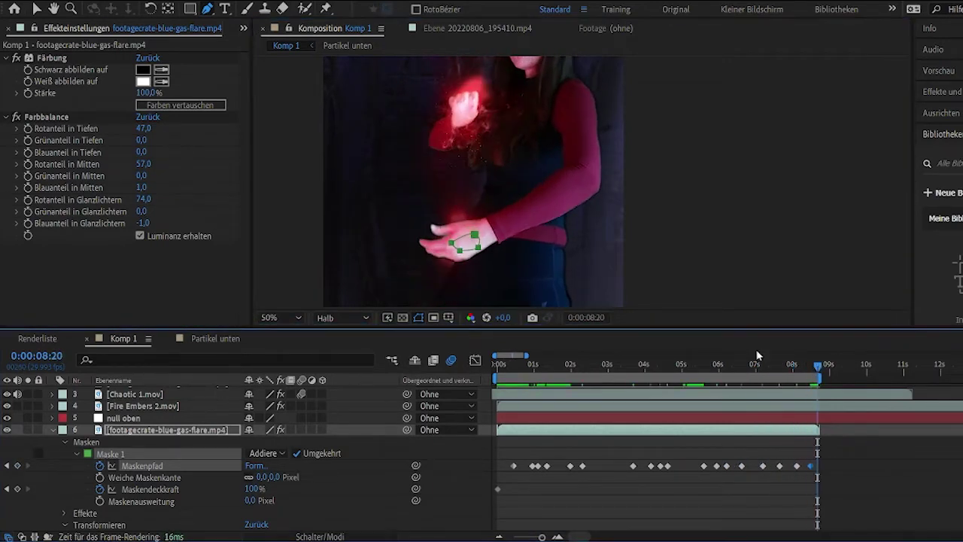
- Set the feather of the flare's mask to 33 pixels and preview the composition from the start
left_click_drag(745, 364, 602, 362)
left_click_drag(264, 478, 282, 477)
left_click_drag(603, 367, 497, 367)
key("space")
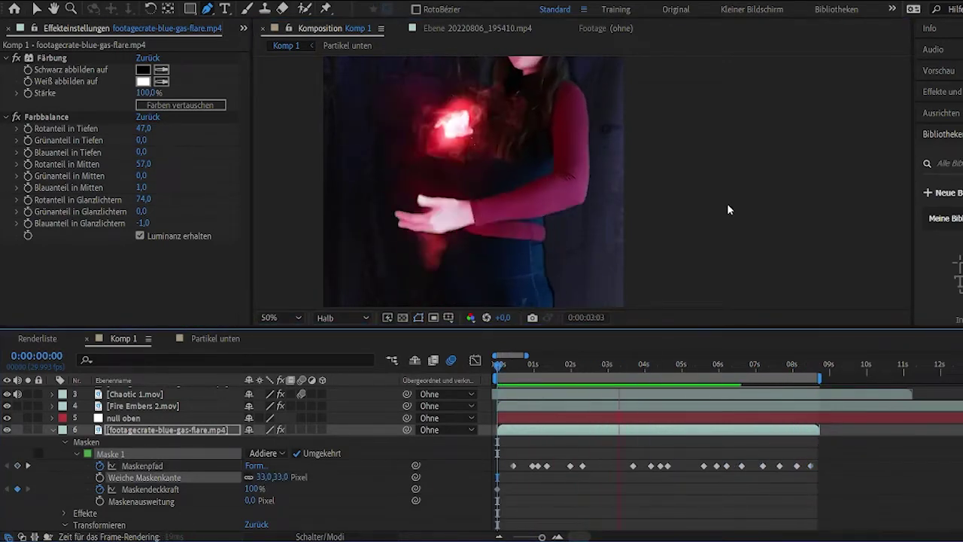
- Refine the flare's mask path with keyframes at 6:10 and 7:25, and readjust the mask feather while previewing
left_click(731, 367)
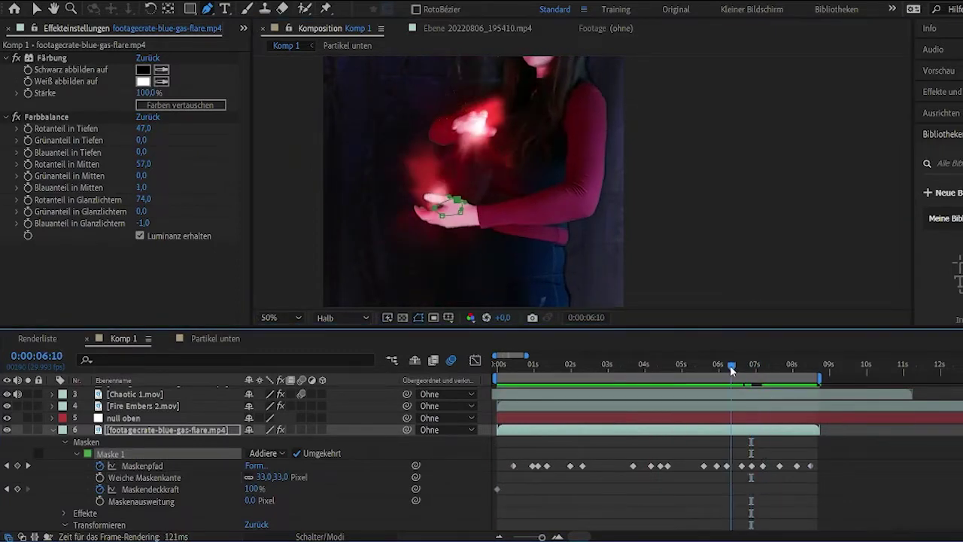
key("space")
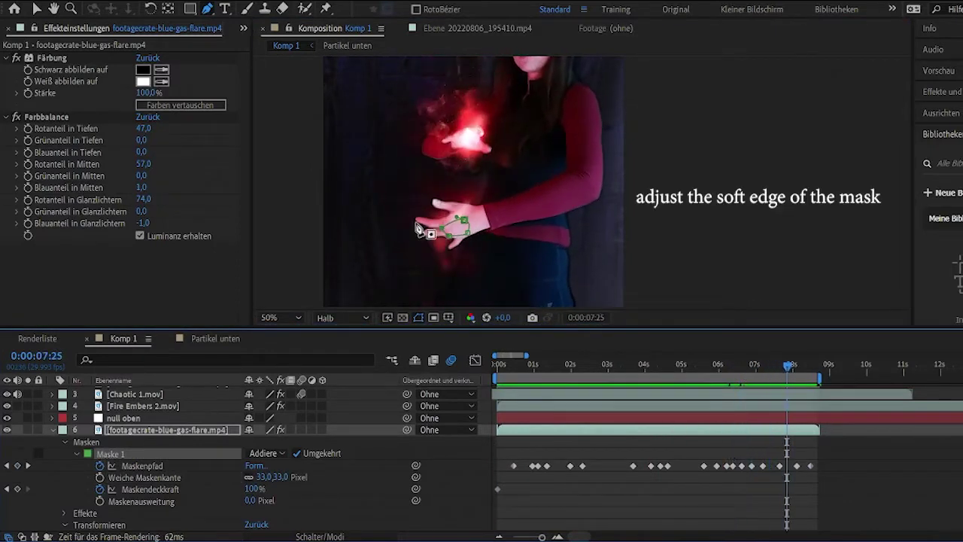
left_click(569, 368)
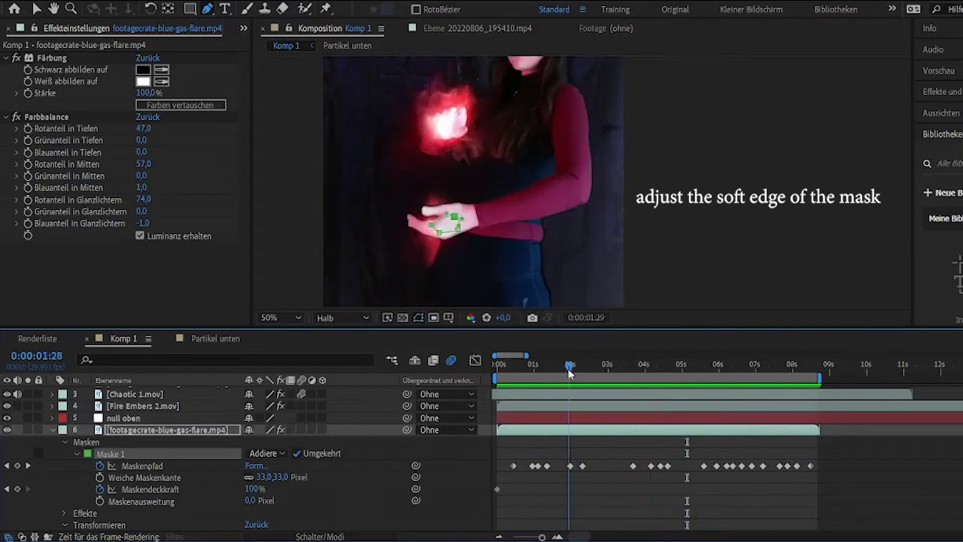
left_click_drag(570, 371, 635, 372)
left_click(581, 432)
left_click_drag(260, 477, 257, 500)
left_click_drag(637, 369, 543, 368)
key("space")
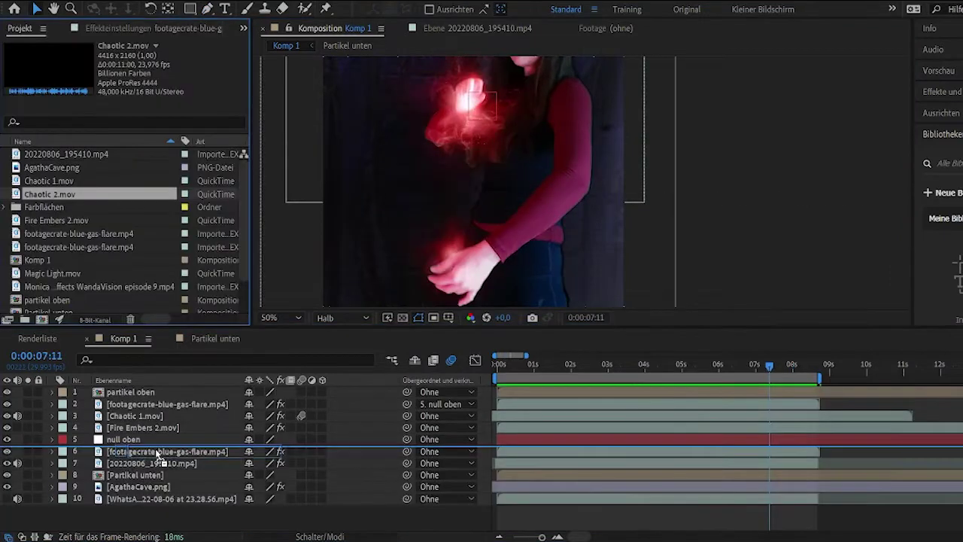
- Insert Chaotic 2.mov below the lower flare layer, then scale it down over the lower hand
left_click_drag(158, 452, 159, 456)
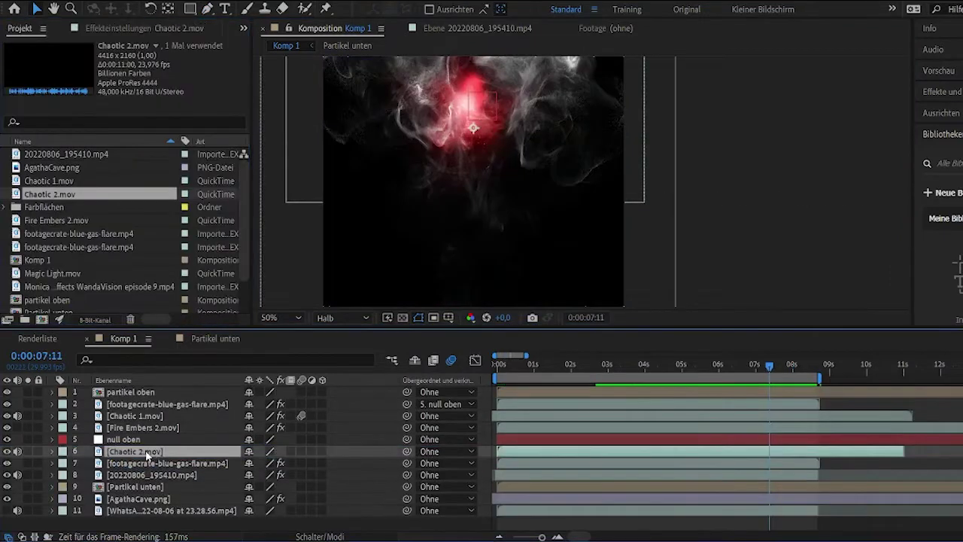
right_click(525, 127)
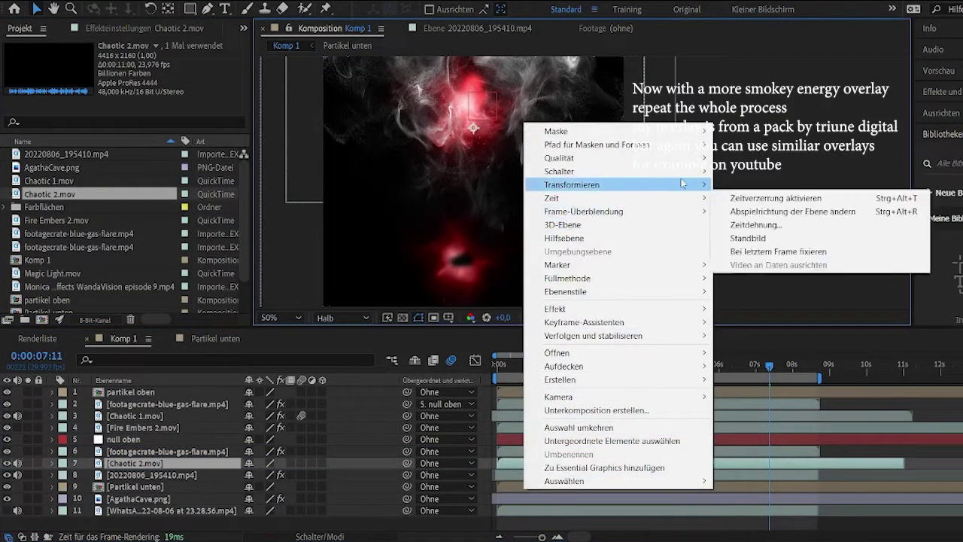
left_click(720, 166)
scroll(720, 167, "down", 3)
left_click_drag(710, 245, 574, 234)
scroll(583, 181, "up", 1)
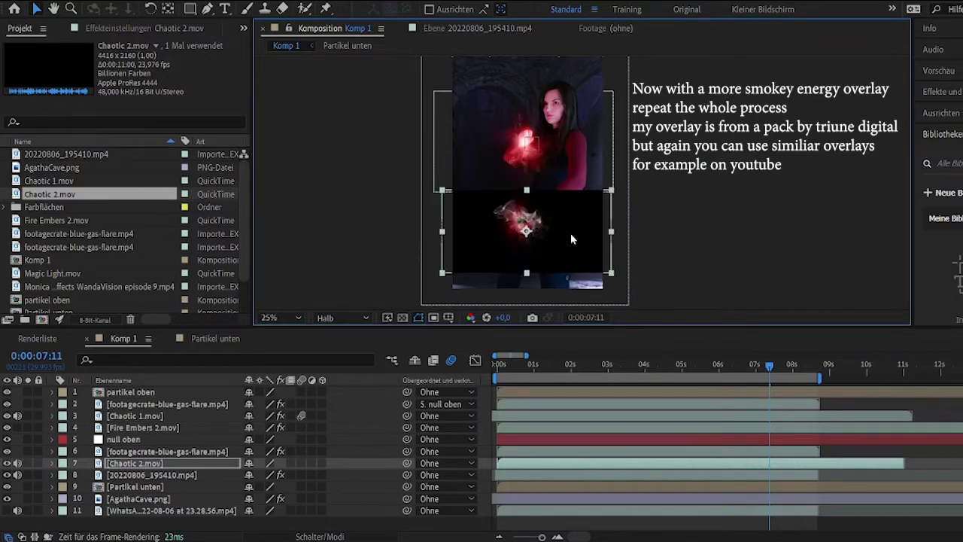
- Give the Chaotic 2.mov layer a blending mode that drops out its black background
right_click(571, 233)
mouse_move(625, 389)
left_click(802, 256)
scroll(625, 246, "up", 2)
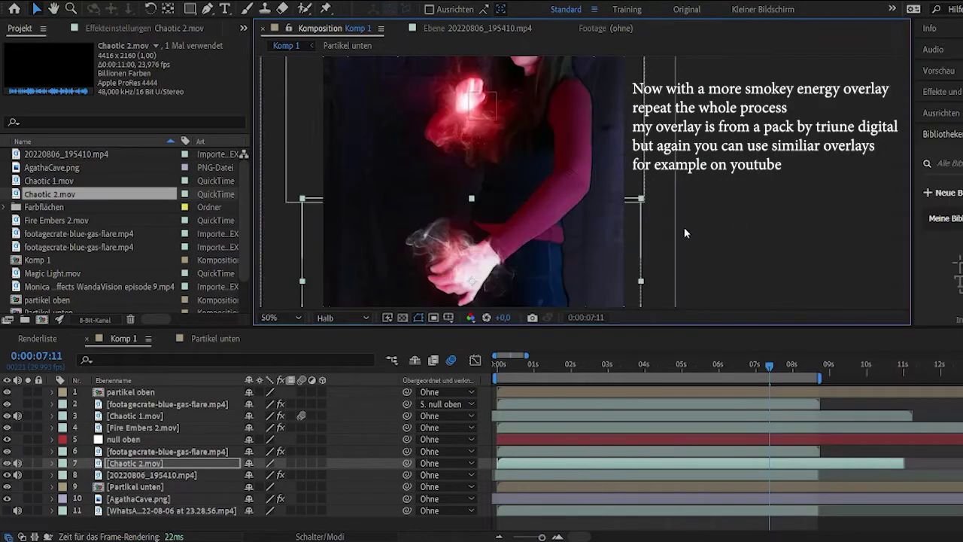
- Copy the Farbbalance and Leuchten effects from Chaotic 1.mov to the Chaotic 2.mov layer
left_click(136, 416)
left_click(124, 28)
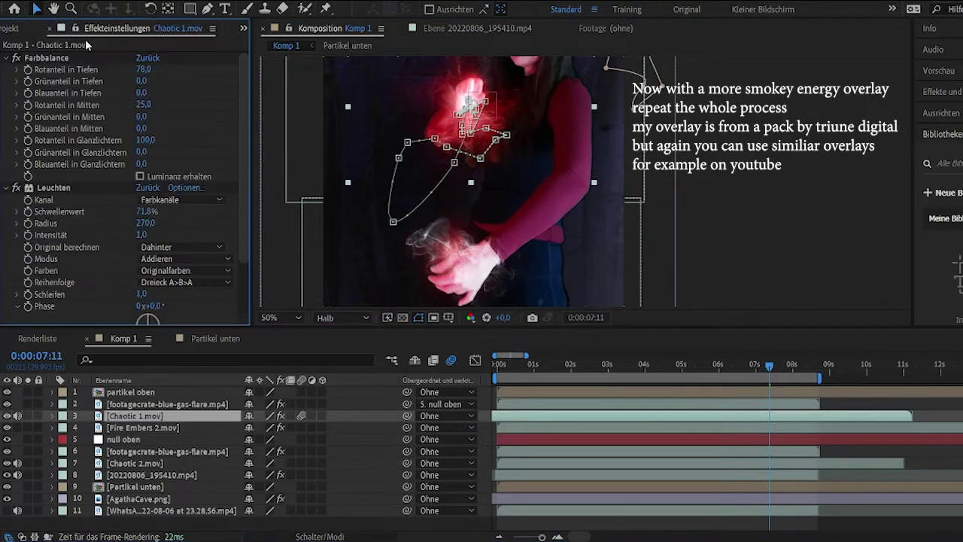
scroll(104, 186, "down", 3)
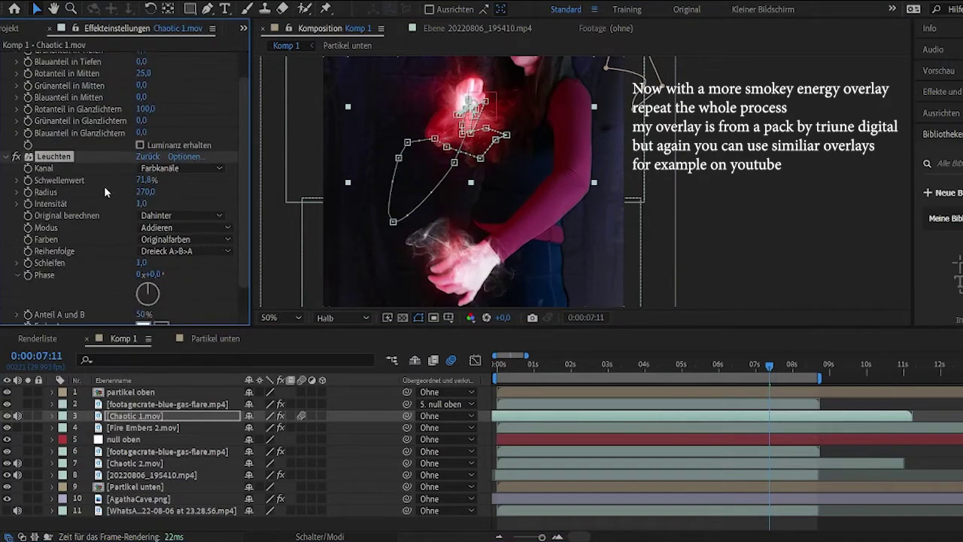
left_click(148, 465)
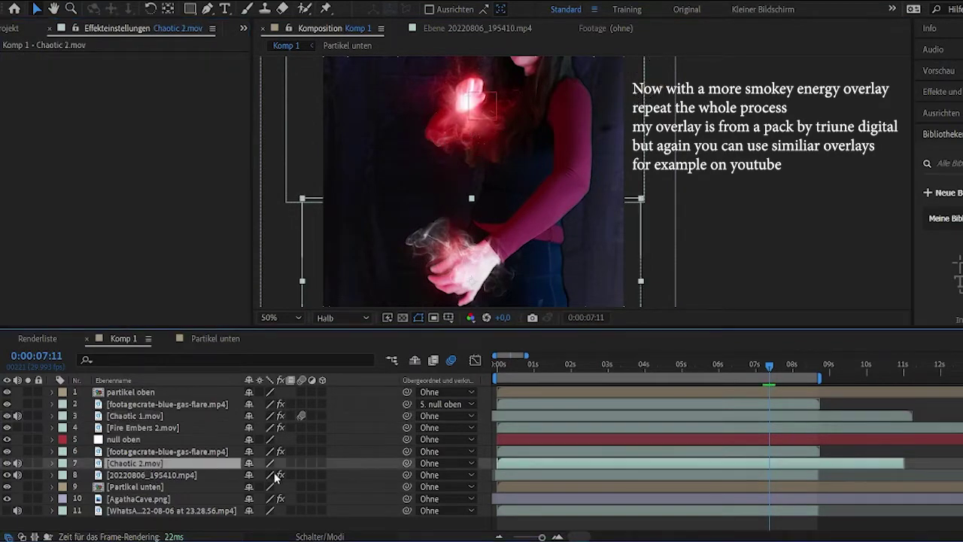
key("ctrl+v")
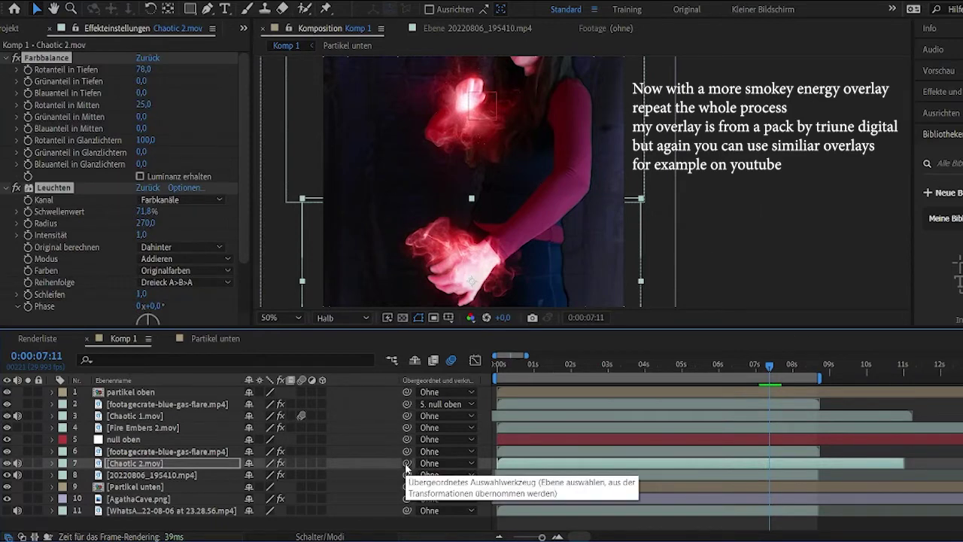
- Try parenting the Chaotic 2.mov layer to the lower flare layer, preview it from the start, and remove the parent
left_click_drag(221, 464, 208, 453)
left_click(493, 365)
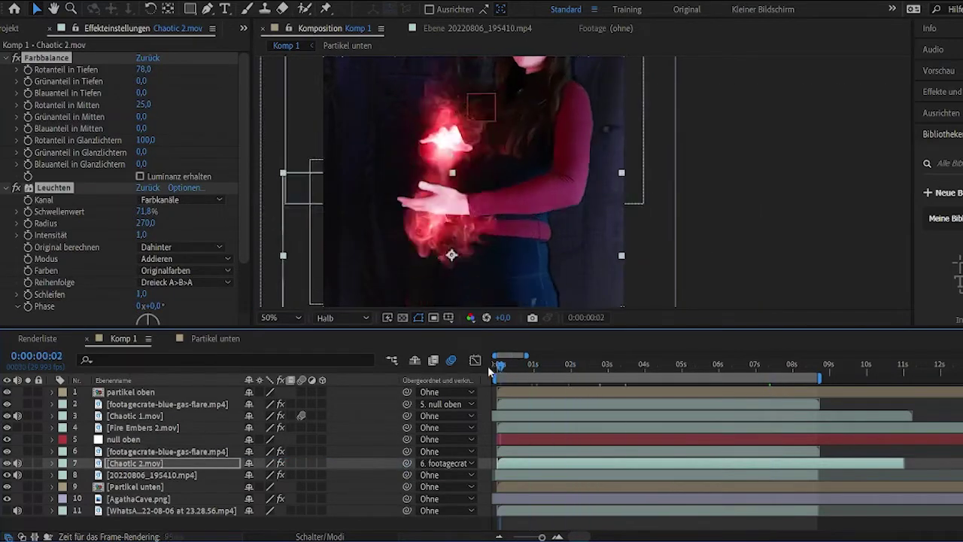
key("space")
key("space")
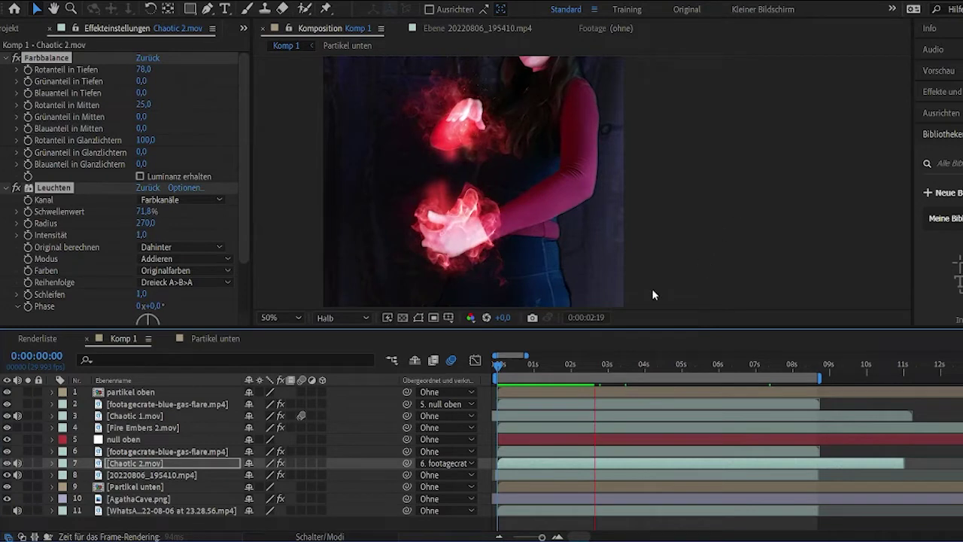
key("space")
left_click_drag(593, 365, 485, 367)
key("space")
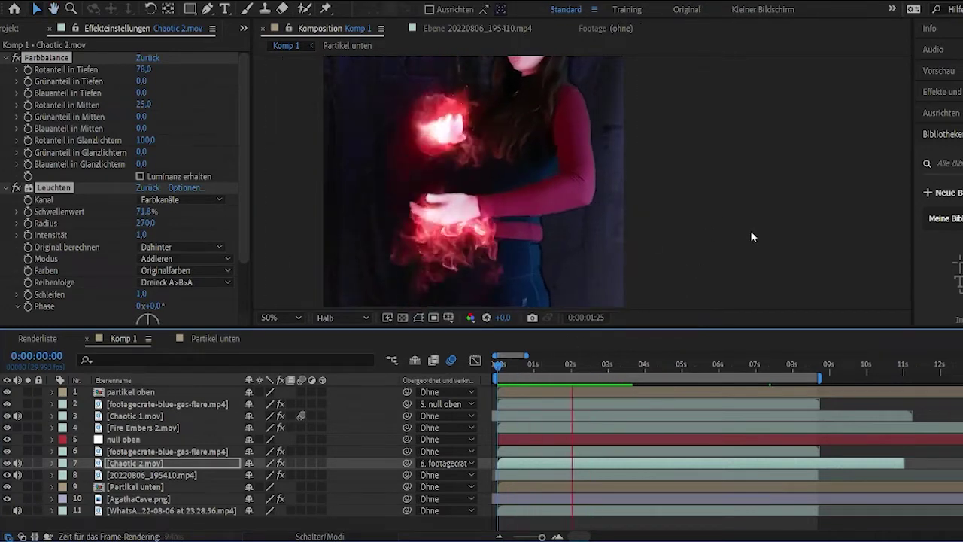
key("space")
left_click(446, 464)
left_click(455, 300)
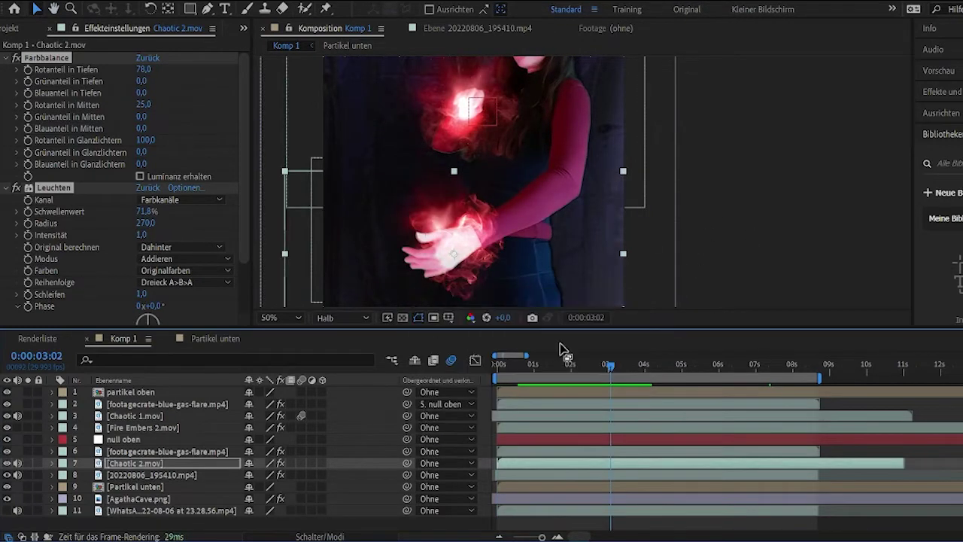
- Start Position keyframing for Chaotic 2.mov at 0:00 with 468.5, 1410.4, and move it to 436.5, 1278.4 at 1:01
left_click_drag(522, 368, 474, 363)
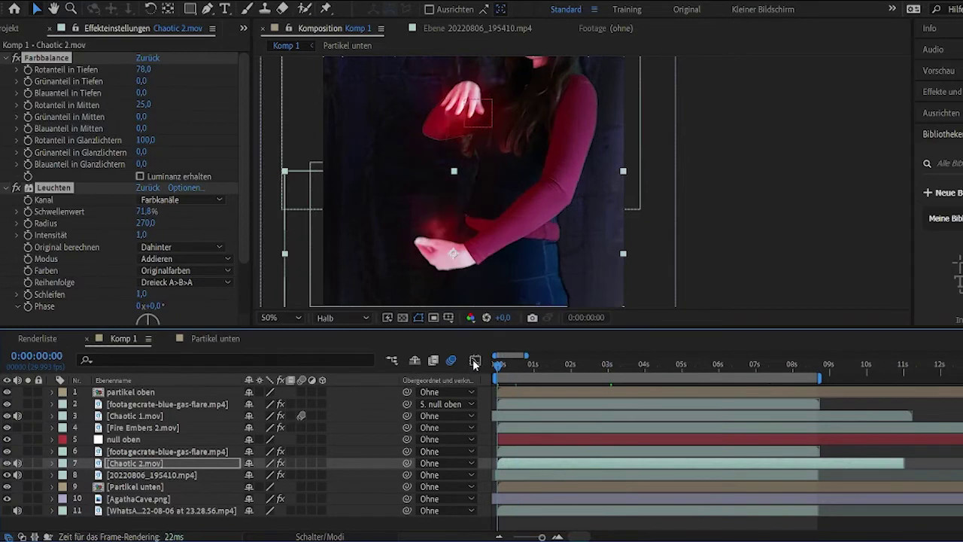
left_click(52, 464)
left_click(65, 488)
left_click(88, 489)
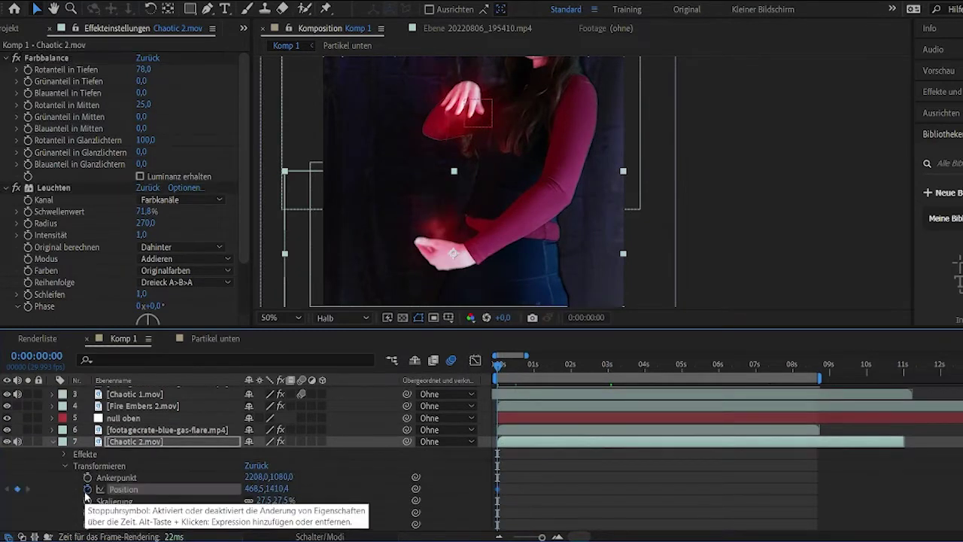
left_click_drag(498, 364, 535, 371)
left_click_drag(472, 247, 464, 214)
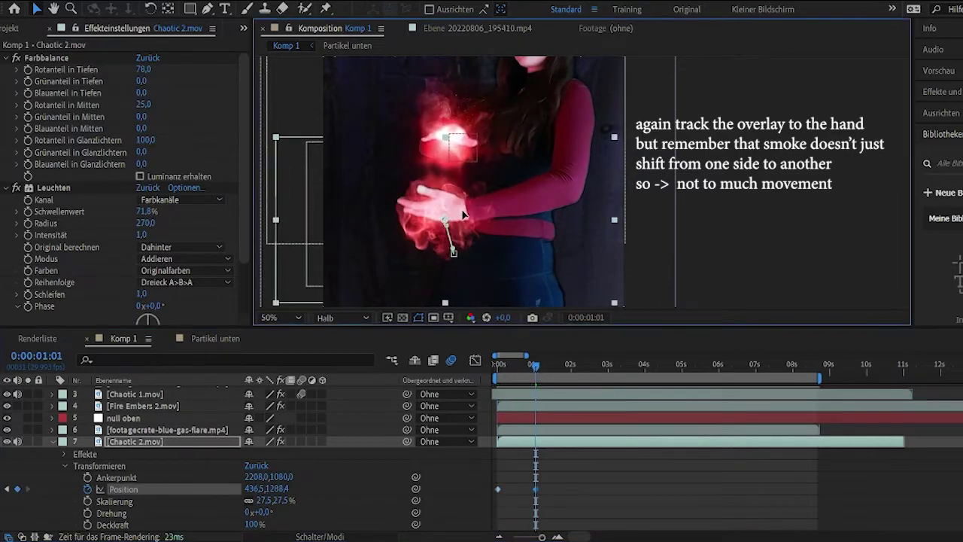
- Add Position keyframes for the smoke overlay at 1:17 with 464.5, 1398.4 and at 2:09 with 456.5, 1264.4
key("space")
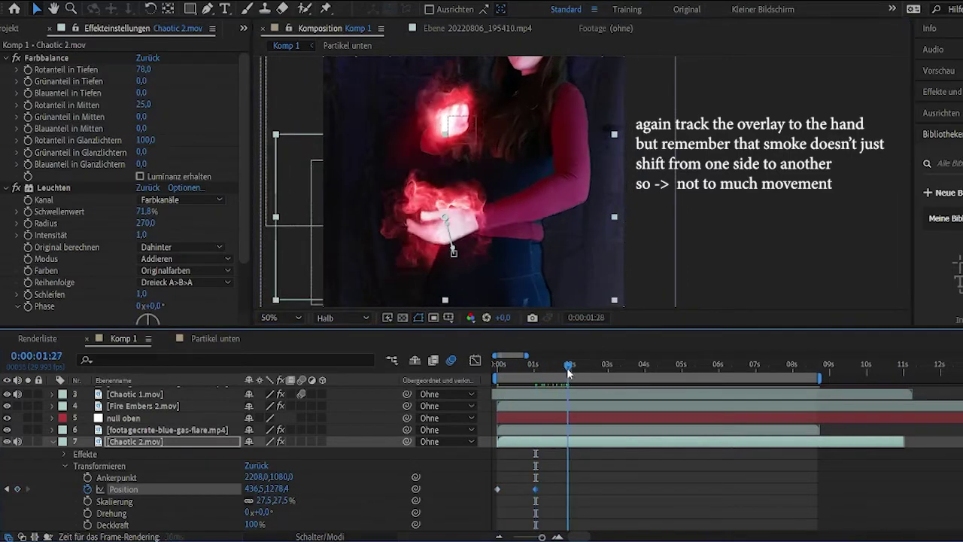
left_click_drag(480, 228, 486, 247)
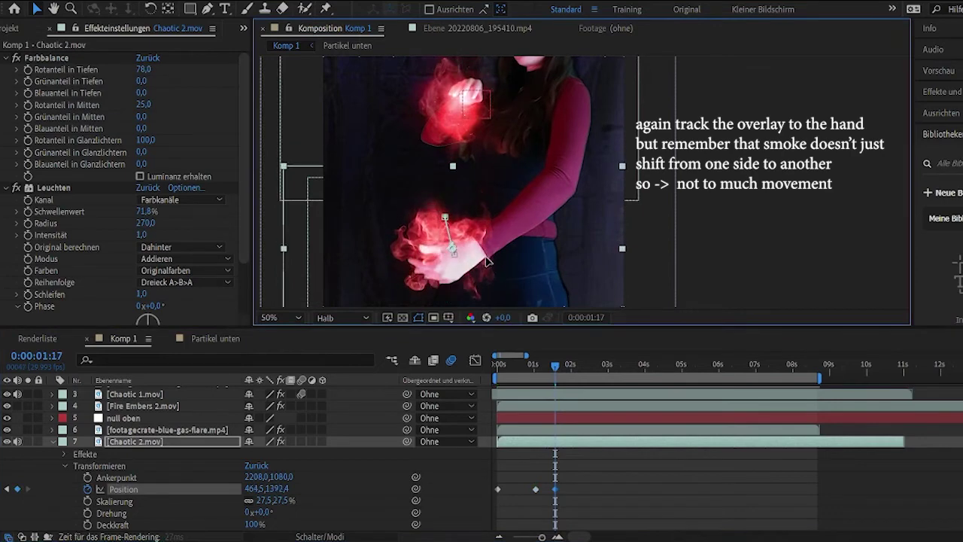
left_click_drag(568, 373, 582, 372)
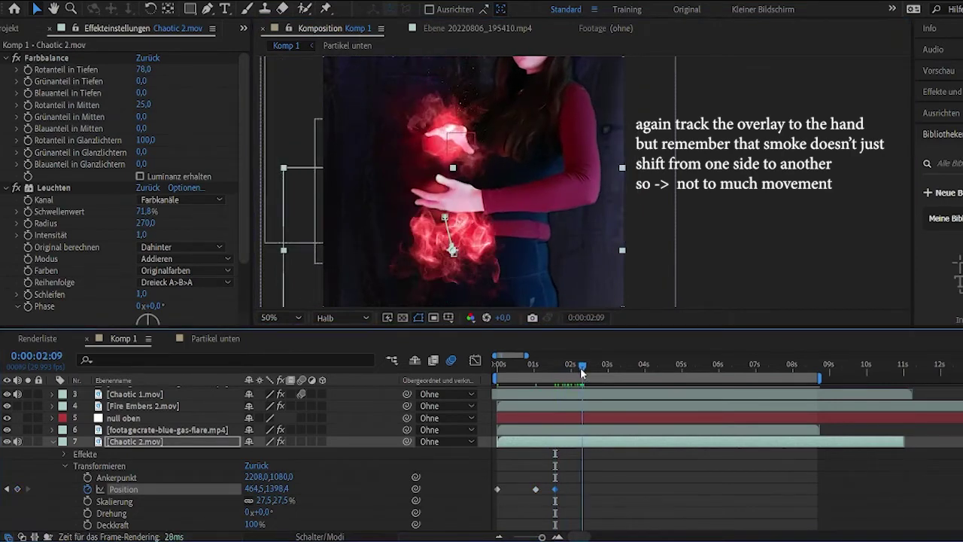
left_click_drag(483, 226, 483, 205)
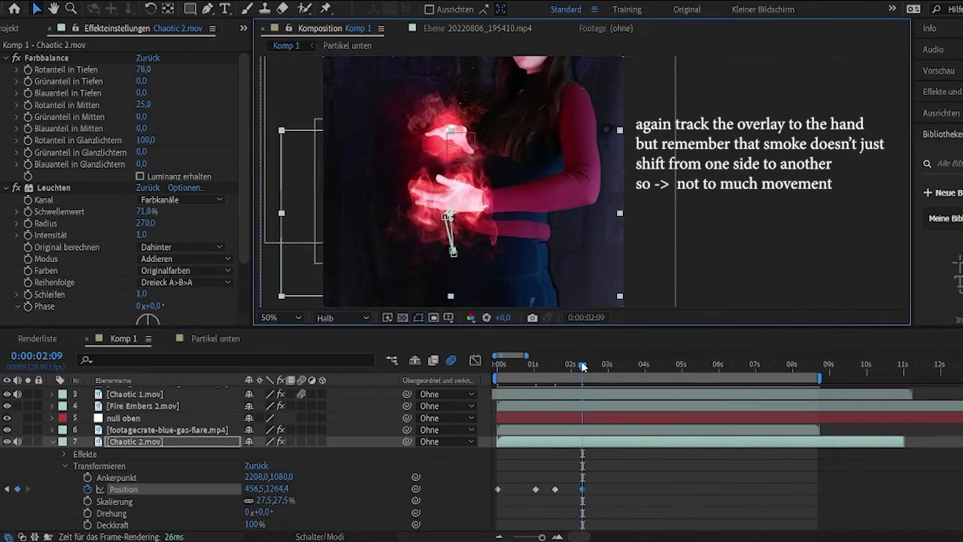
- Continue Chaotic 2.mov's Position keyframes to the end of the work area and enable its motion blur, previewing the result
key("space")
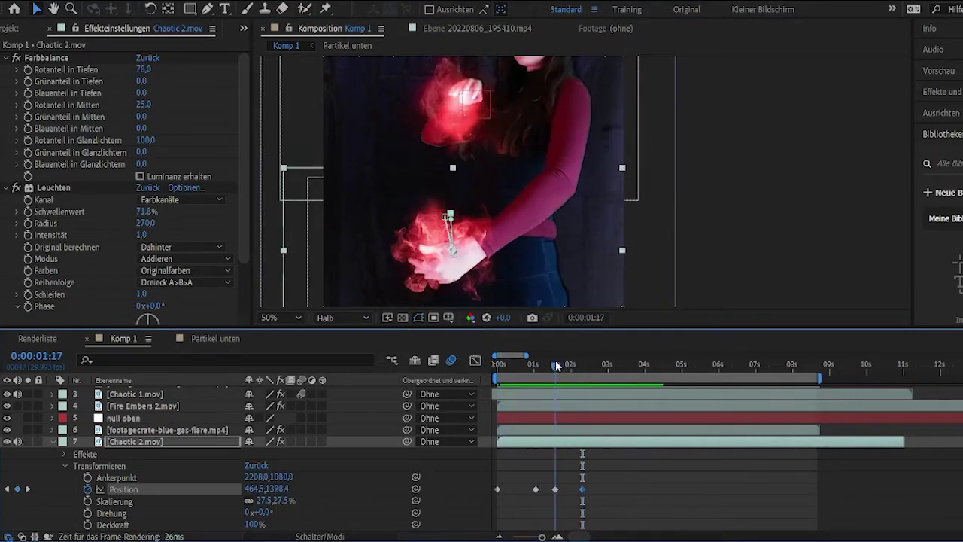
key("space")
key("space")
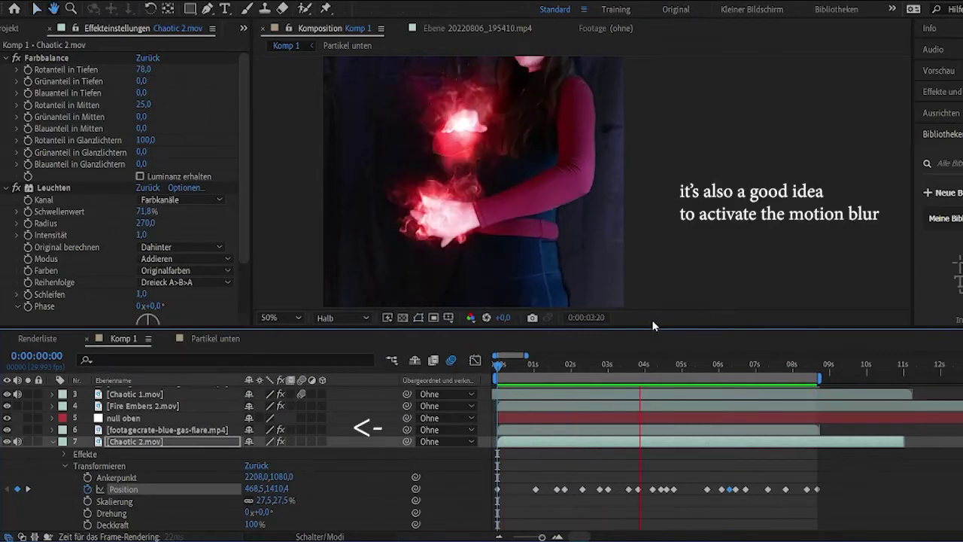
key("space")
key("Home")
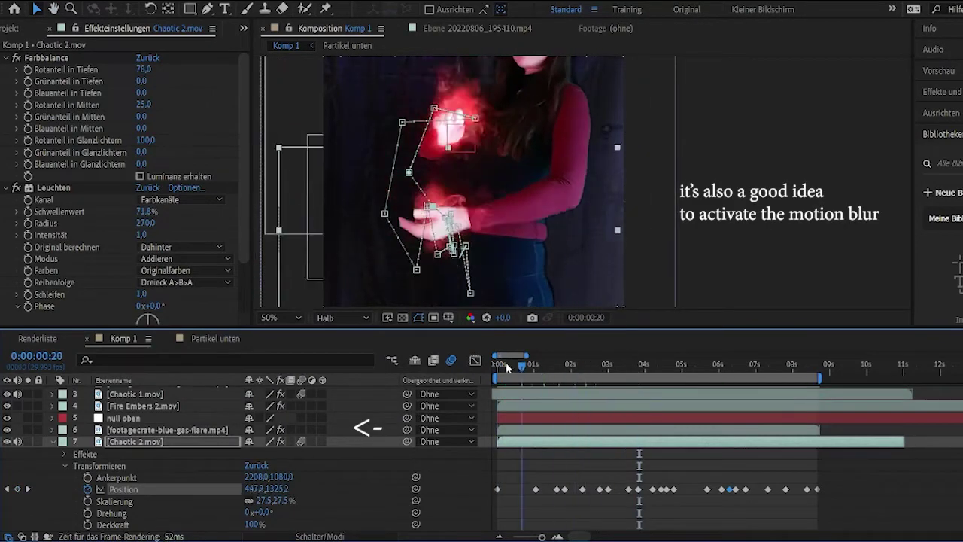
- Preview the composition from the start and check the keyframes of the Chaotic 1.mov layer
key("space")
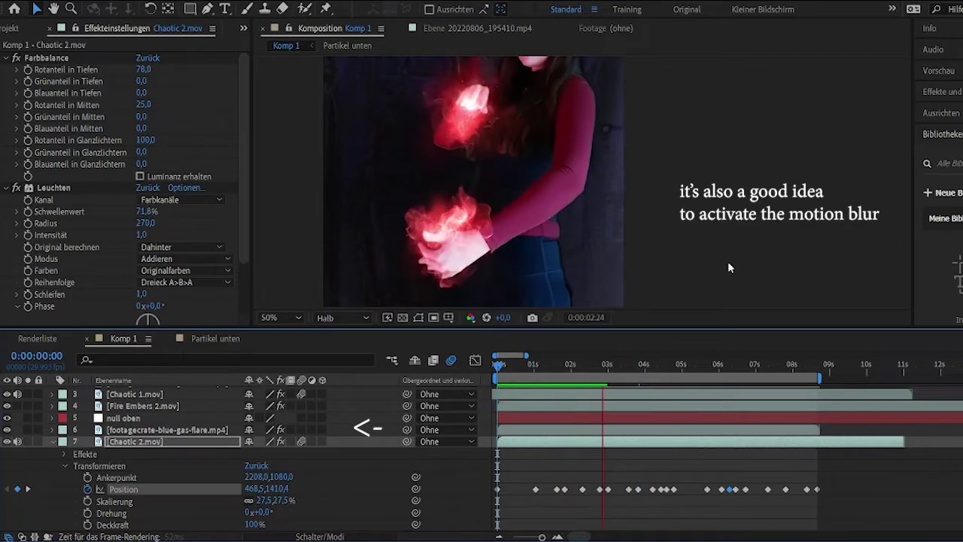
key("space")
left_click(51, 393)
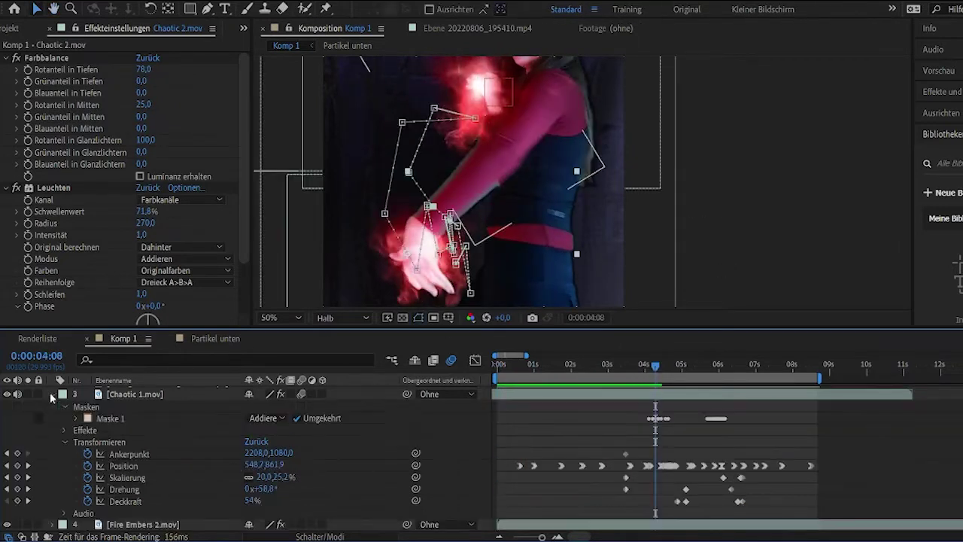
left_click(55, 394)
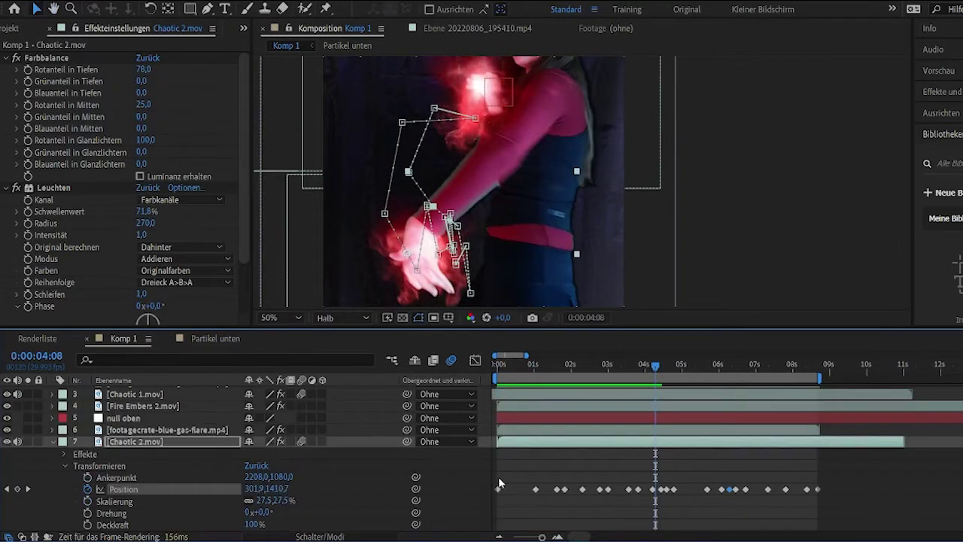
- Apply Easy Ease to all of Chaotic 2.mov's Position keyframes and preview the motion from the start
left_click_drag(837, 493, 489, 501)
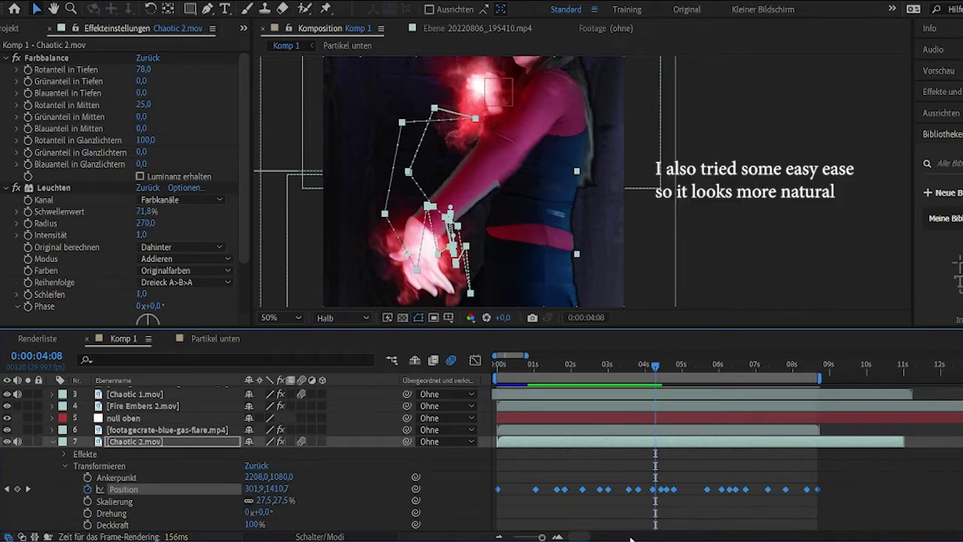
right_click(608, 493)
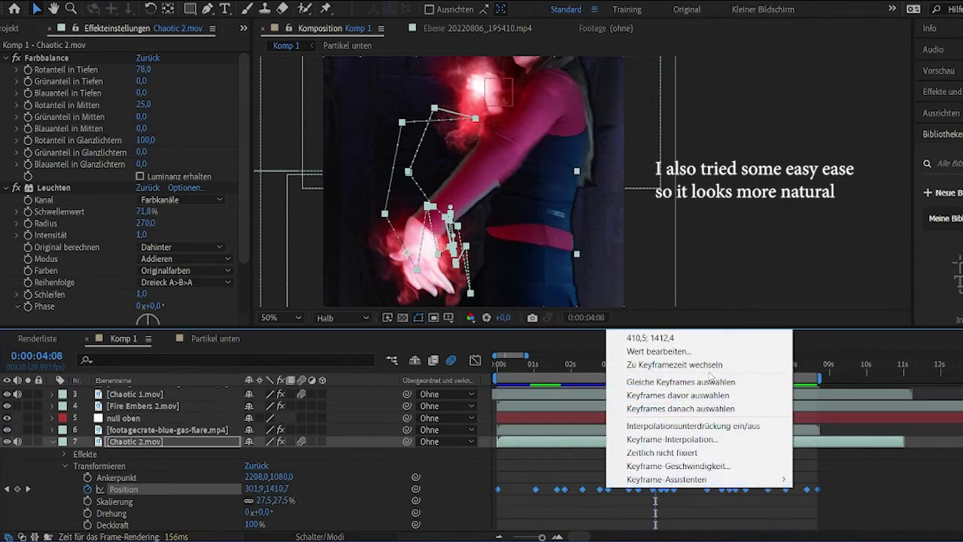
mouse_move(677, 479)
left_click(843, 380)
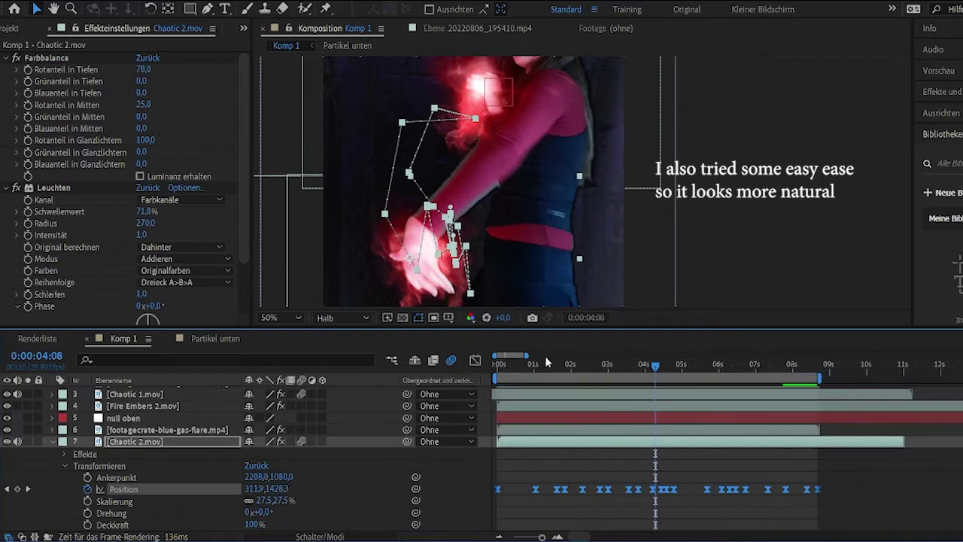
left_click(497, 363)
key("space")
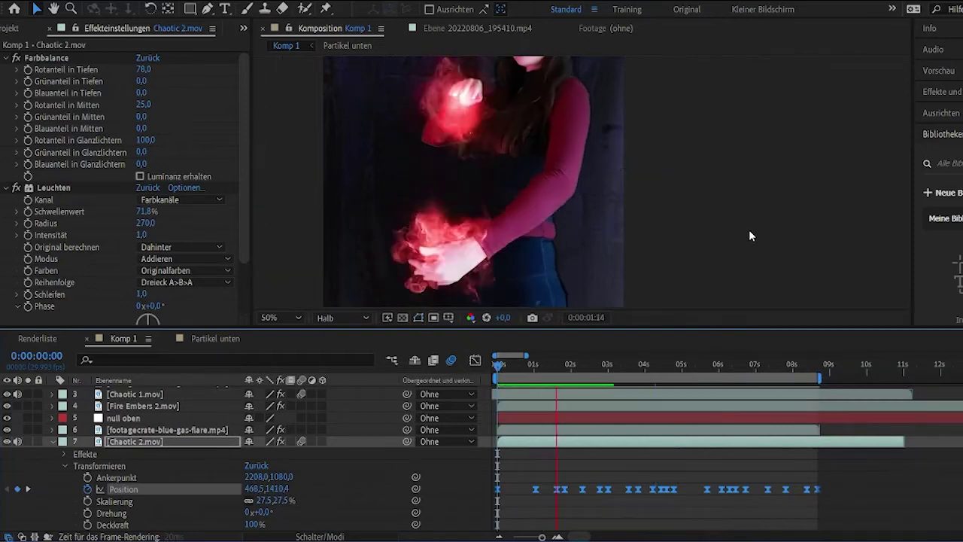
key("space")
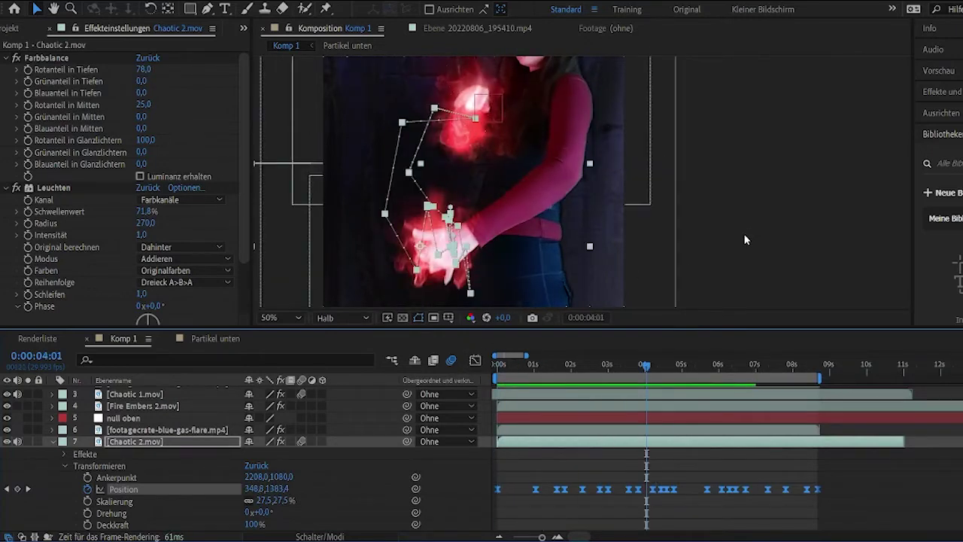
key("space")
key("space")
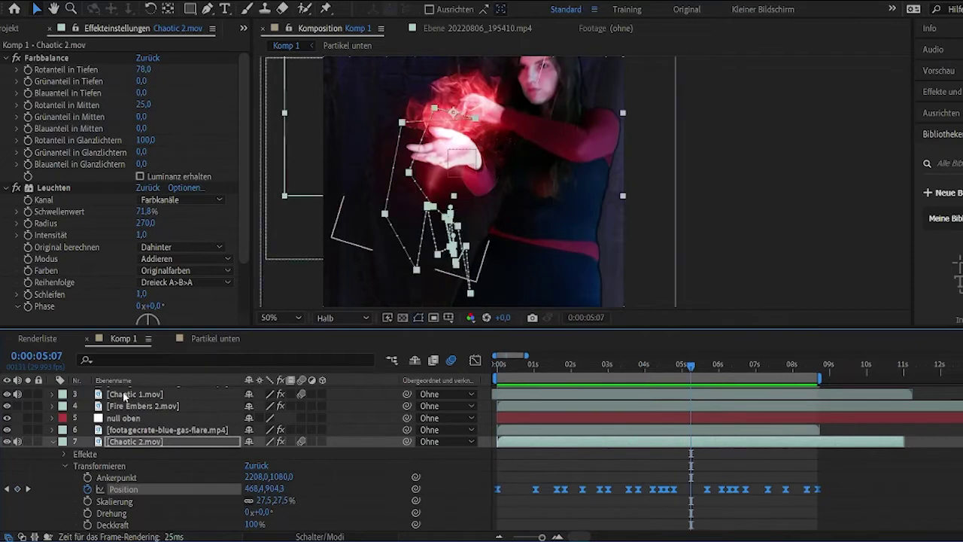
- Using Chaotic 1.mov's opacity timing as reference, keyframe Chaotic 2.mov's opacity from 54% down to 0% at 0:00:04:26
left_click(124, 395)
left_click(50, 394)
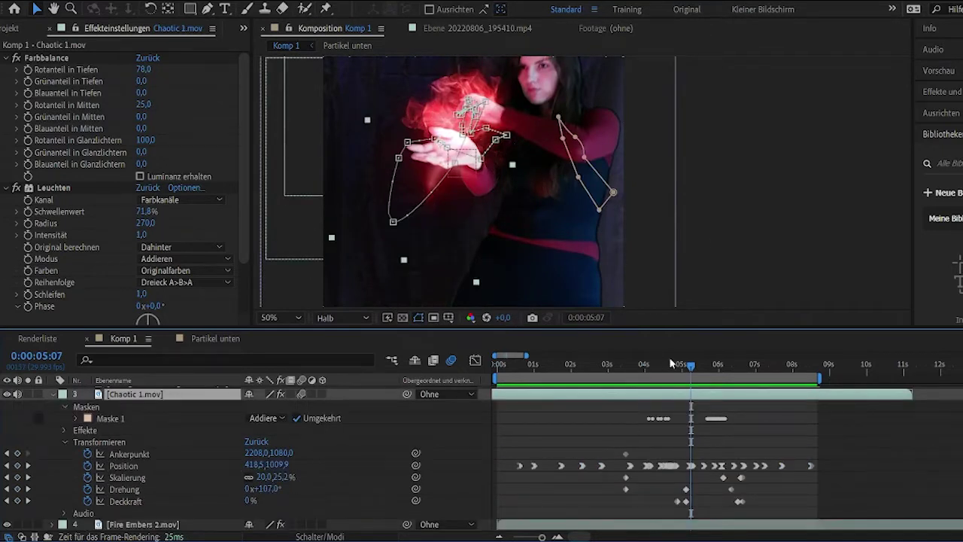
left_click_drag(691, 368, 678, 361)
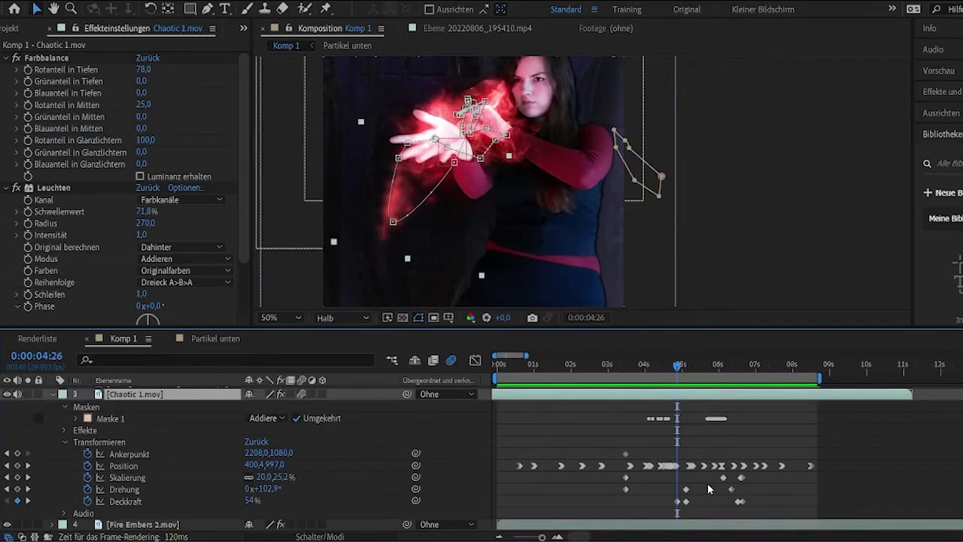
scroll(693, 482, "down", 2)
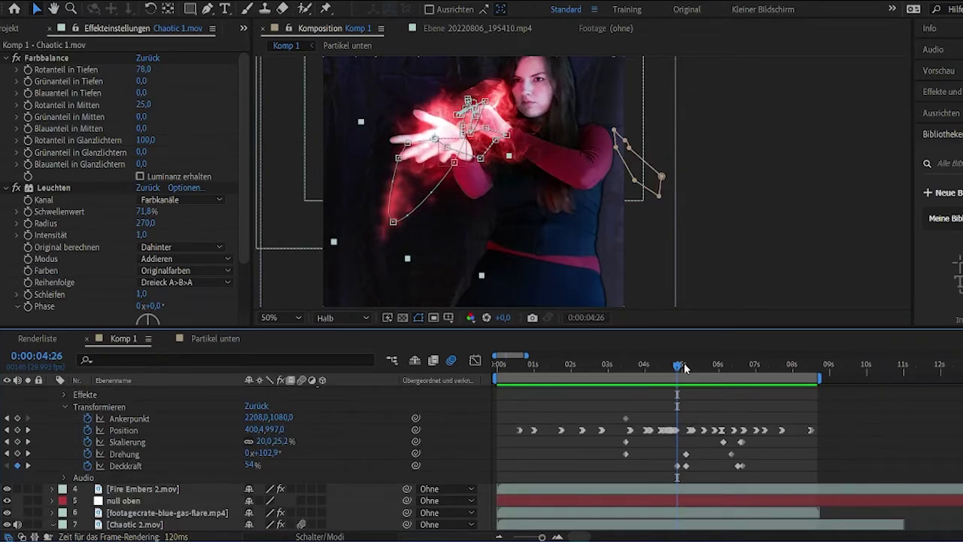
mouse_move(685, 368)
left_mouse_down()
mouse_move(745, 367)
mouse_move(678, 367)
left_mouse_up()
scroll(675, 468, "down", 5)
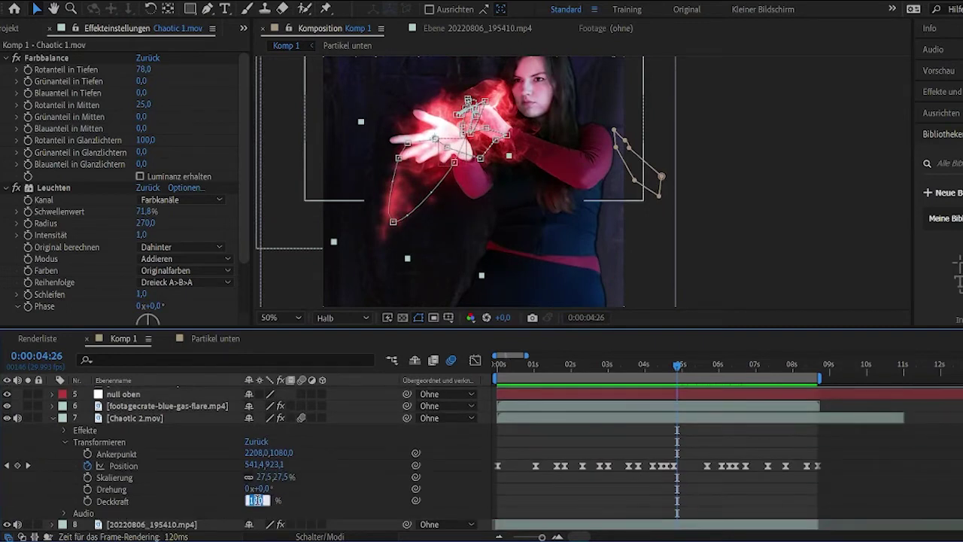
left_click(259, 506)
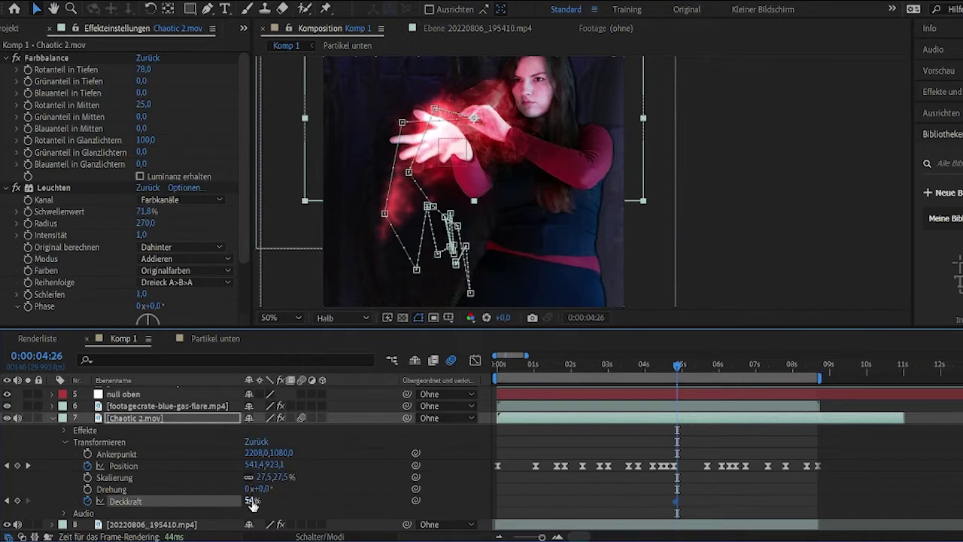
left_click_drag(253, 505, 203, 503)
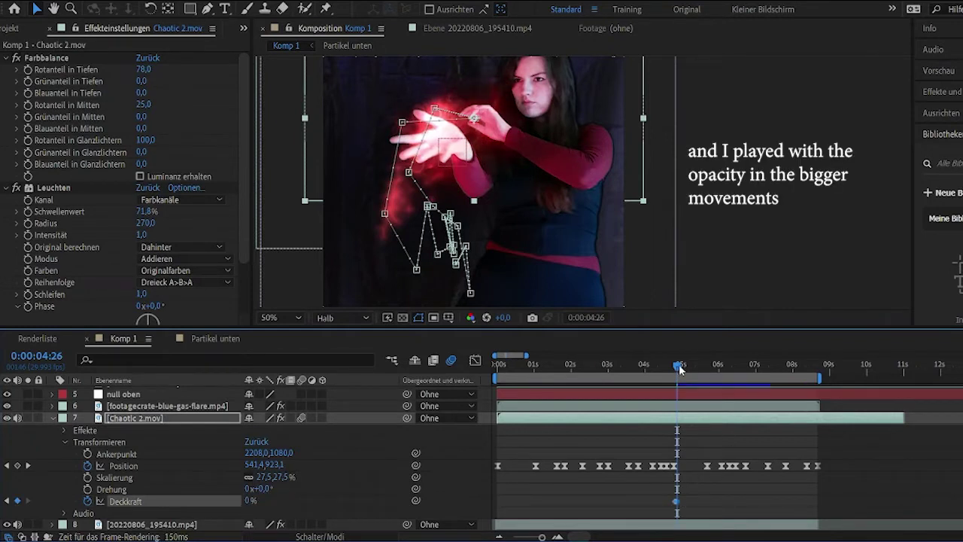
- Keyframe Chaotic 2.mov's opacity at 0% at 0:00:06:17 and raise it to 32% at 0:00:06:19
left_click_drag(678, 367, 737, 371)
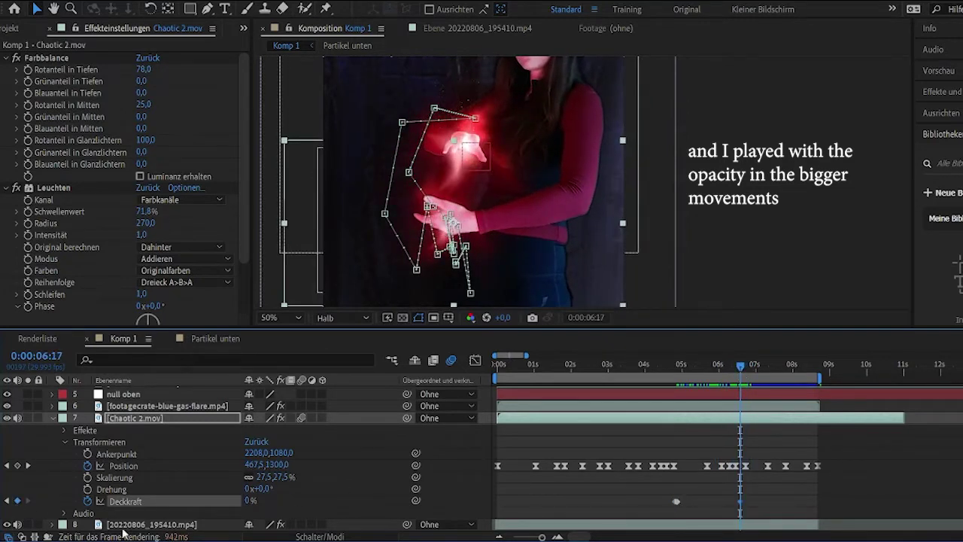
key("Page_Down")
key("Page_Down")
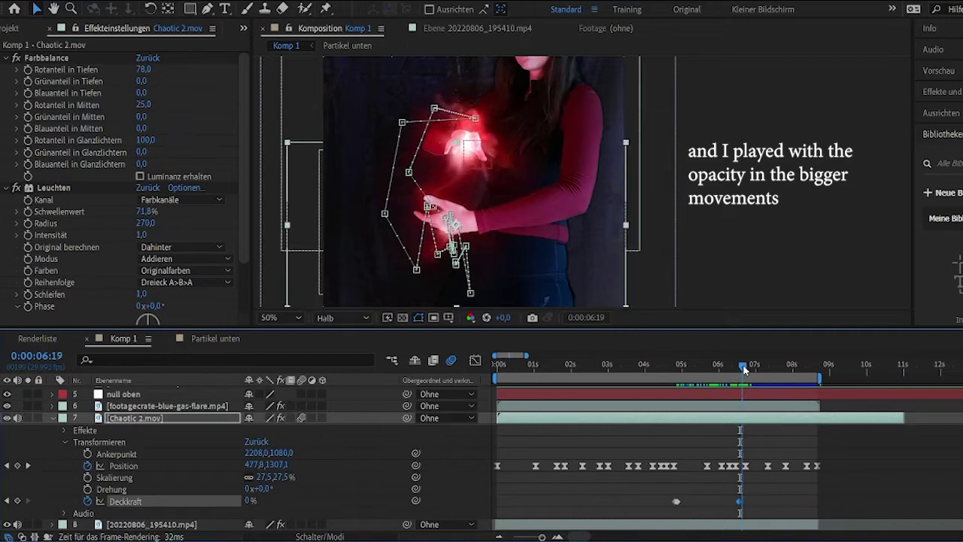
left_click_drag(250, 500, 321, 503)
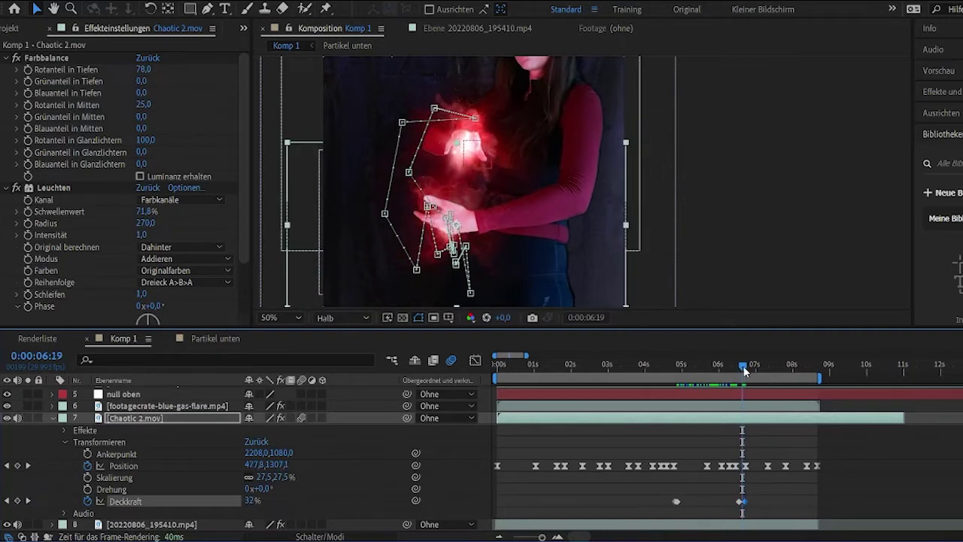
- Add Scale keyframes to Chaotic 2.mov, place the first one shortly before 6 seconds, and preview the animation
left_click_drag(743, 370, 680, 370)
left_click(88, 478)
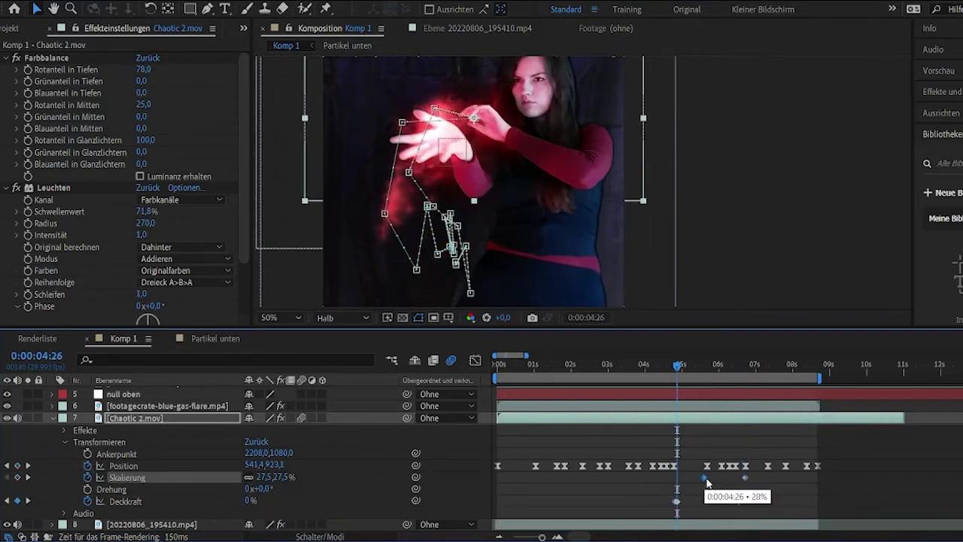
left_click_drag(708, 483, 713, 482)
left_click_drag(721, 367, 784, 369)
key("space")
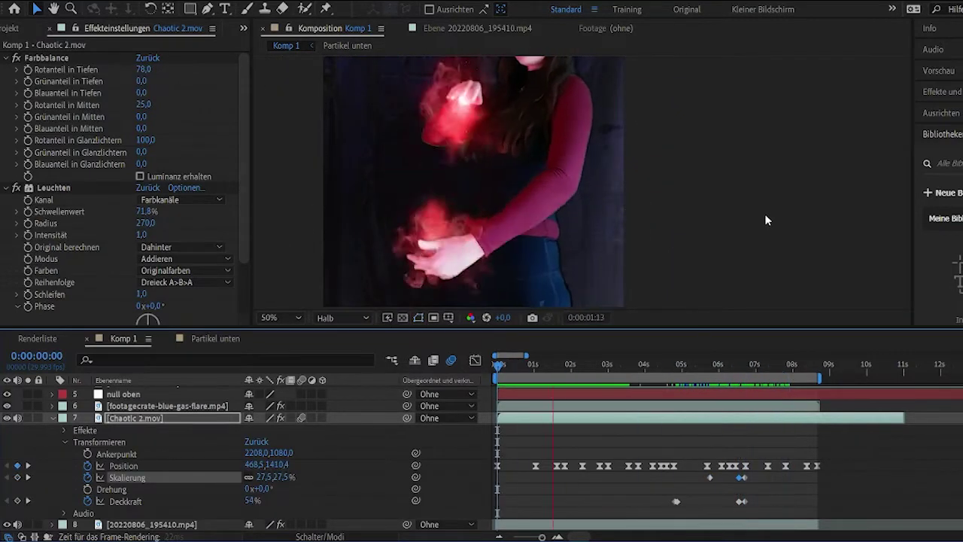
key("space")
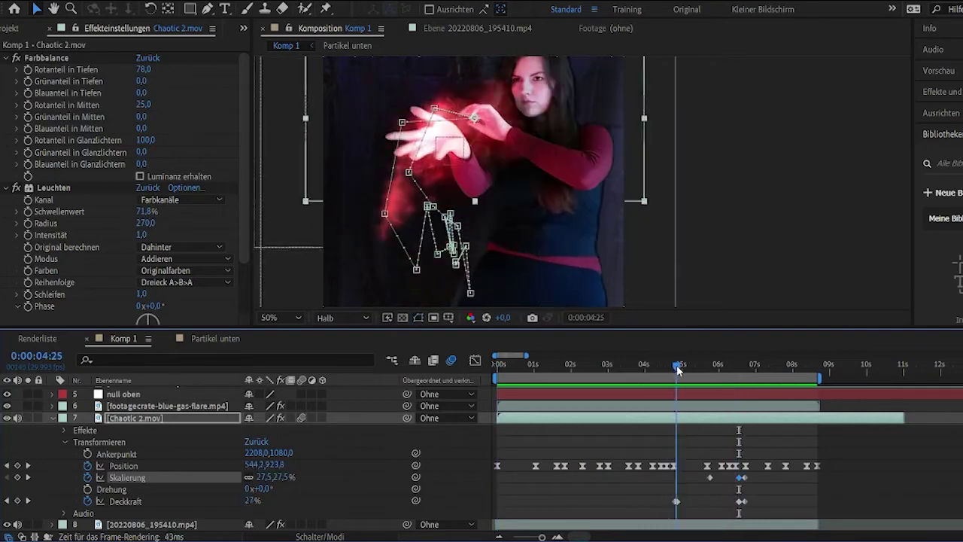
- Move Chaotic 2.mov's fade-out opacity keyframes earlier, to around 0:00:04:18, and preview the result
left_click_drag(676, 501, 673, 504)
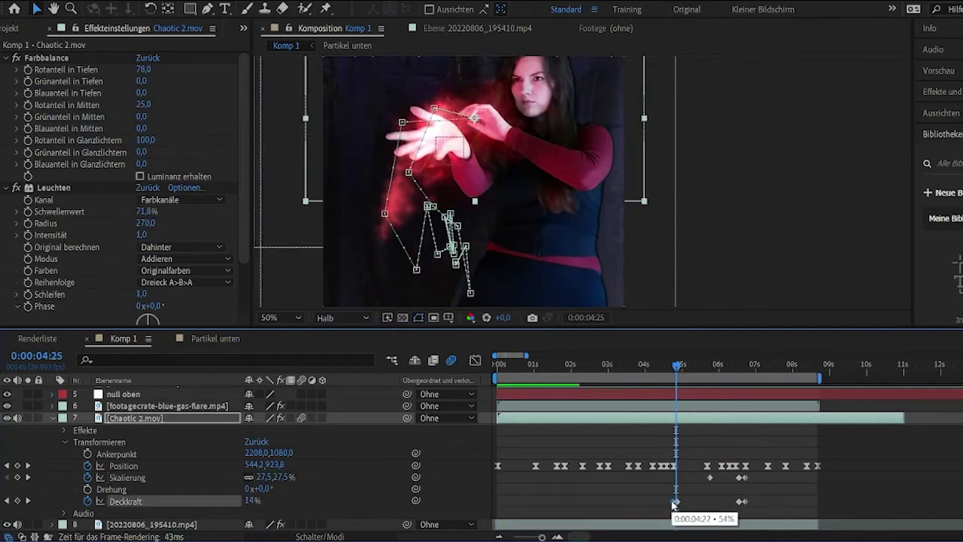
left_click(681, 366)
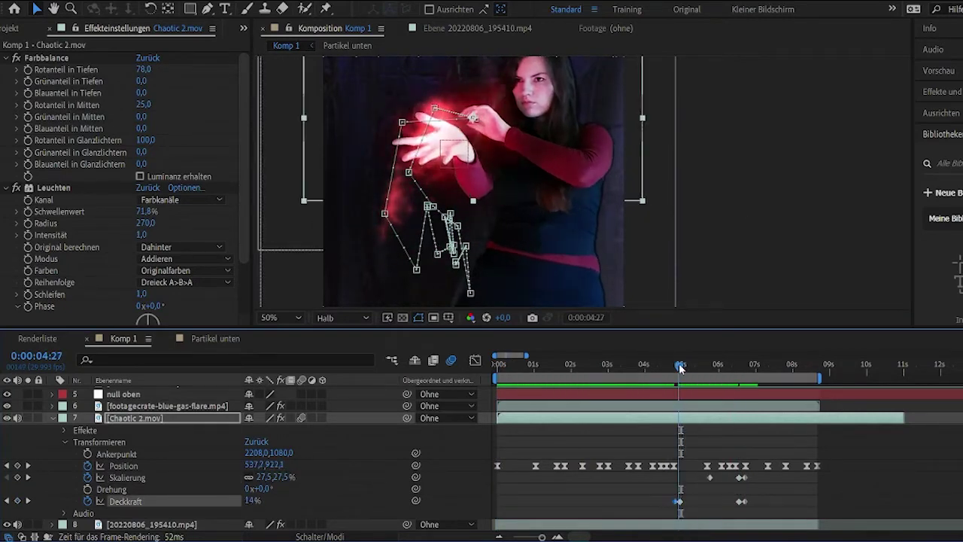
left_click(667, 367)
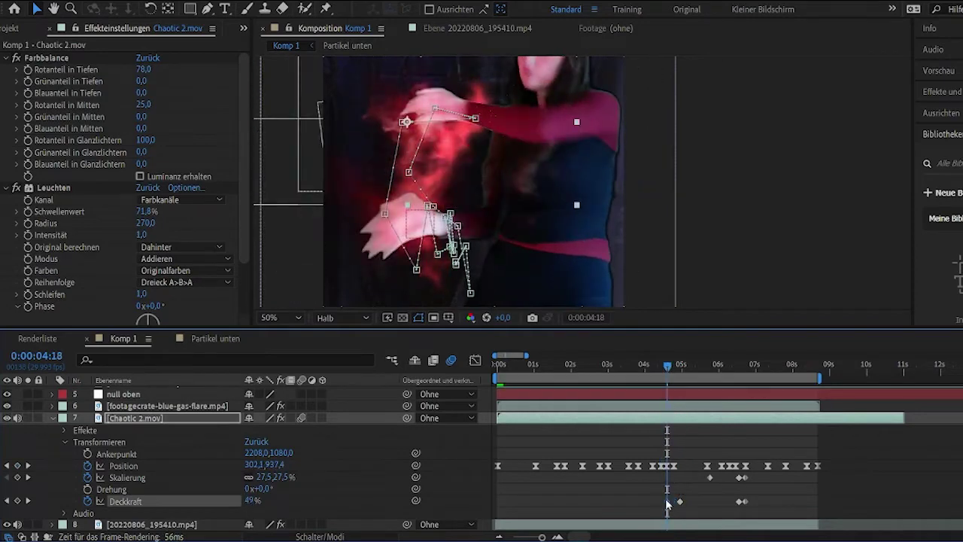
left_click_drag(667, 368, 757, 367)
key("space")
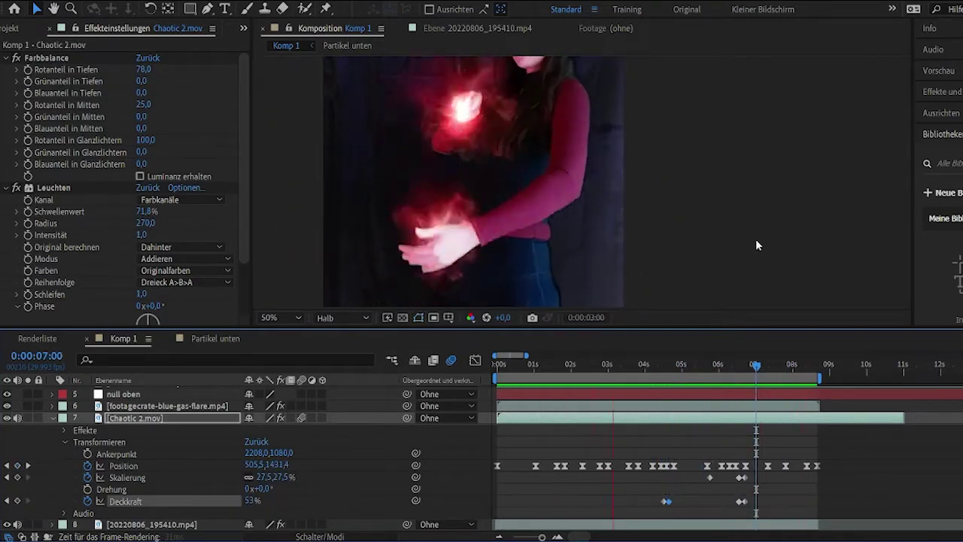
key("space")
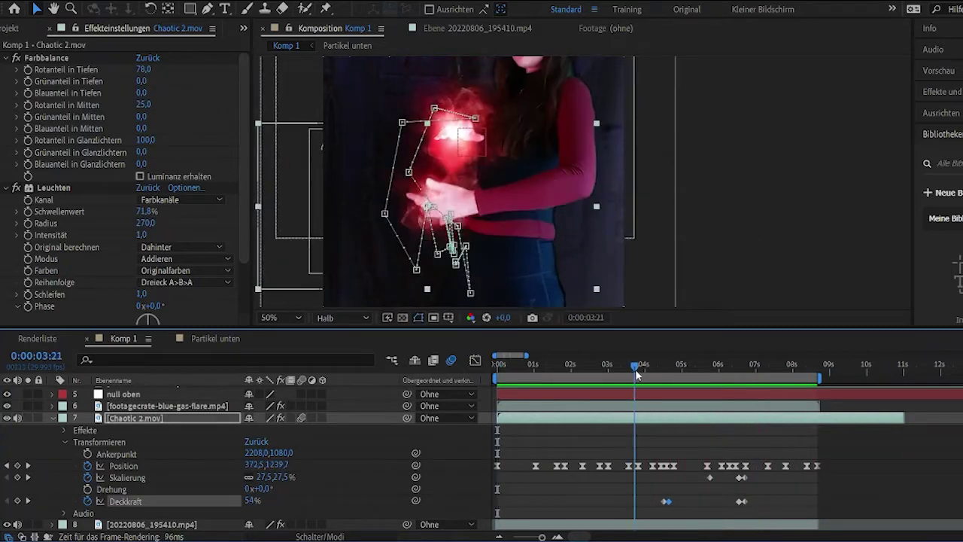
left_click_drag(640, 368, 739, 368)
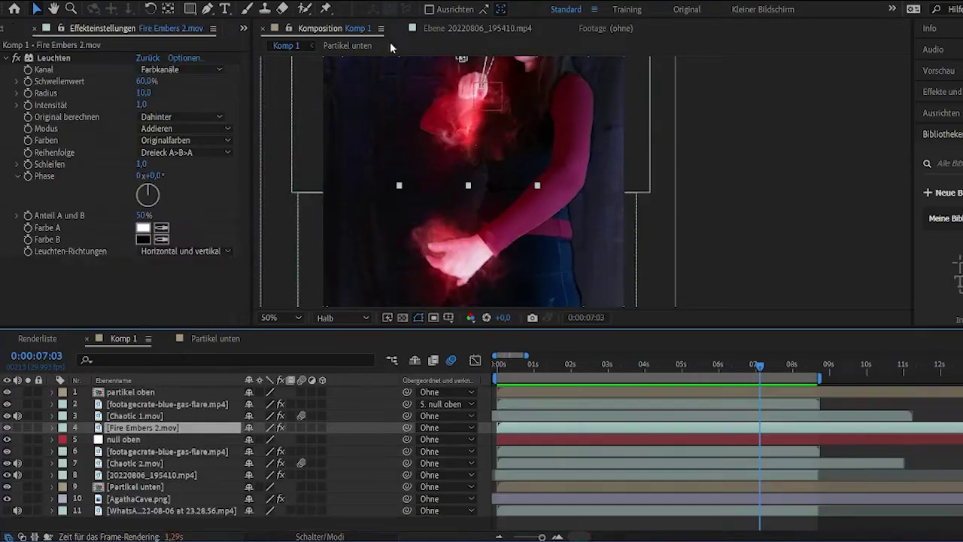
- Add Fire Embers 2.mov to the composition directly below the Partikel unten layer and scale it down
left_click(2, 28)
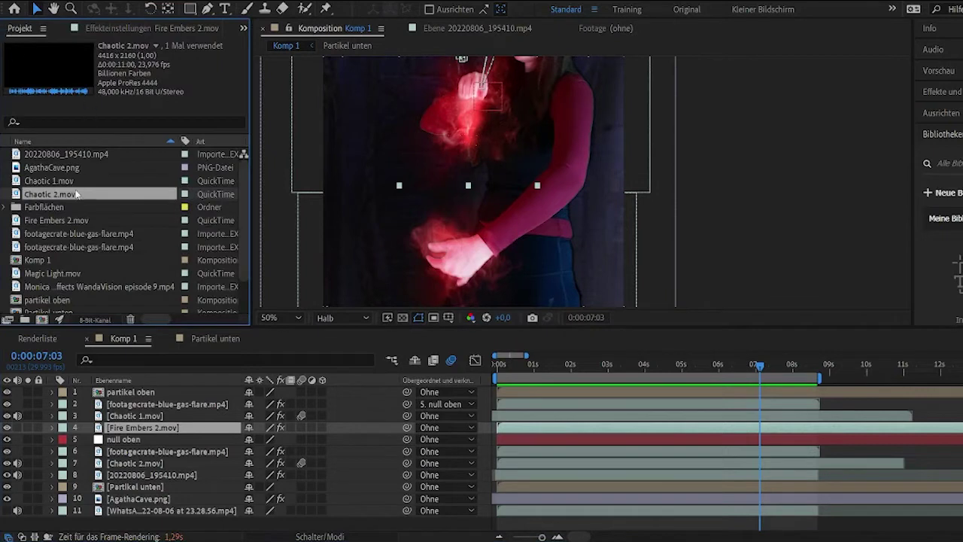
left_click(67, 223)
left_click_drag(65, 228, 160, 497)
scroll(514, 230, "down", 6)
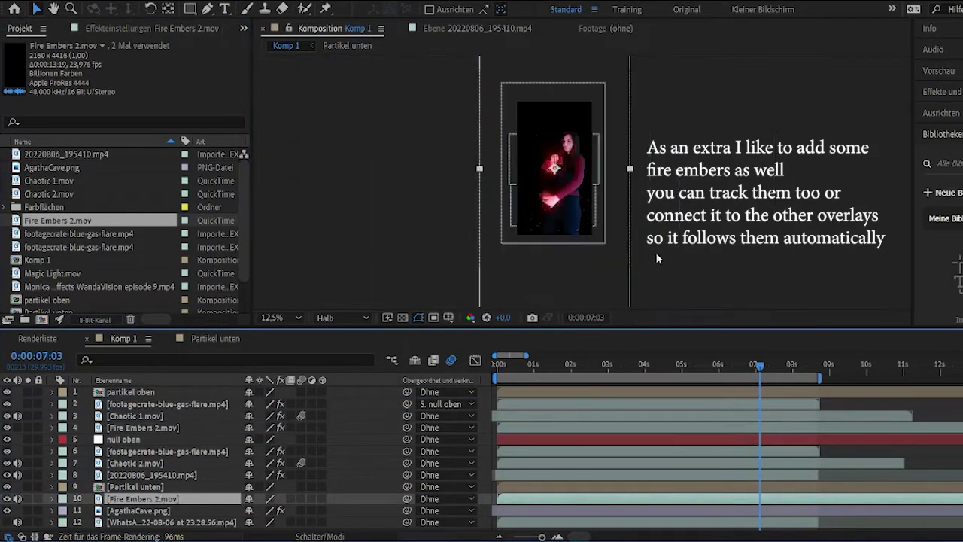
scroll(579, 190, "up", 3)
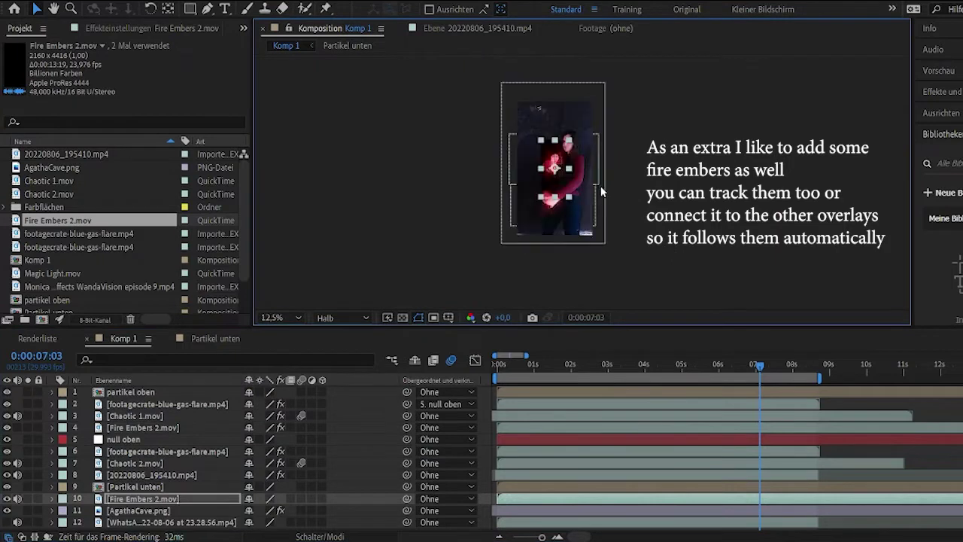
- At 0:00:02:17, position and slightly enlarge the new Fire Embers 2.mov layer so its sparks surround the lower hand
left_click_drag(493, 256, 518, 252)
left_click_drag(608, 364, 593, 366)
scroll(578, 212, "up", 2)
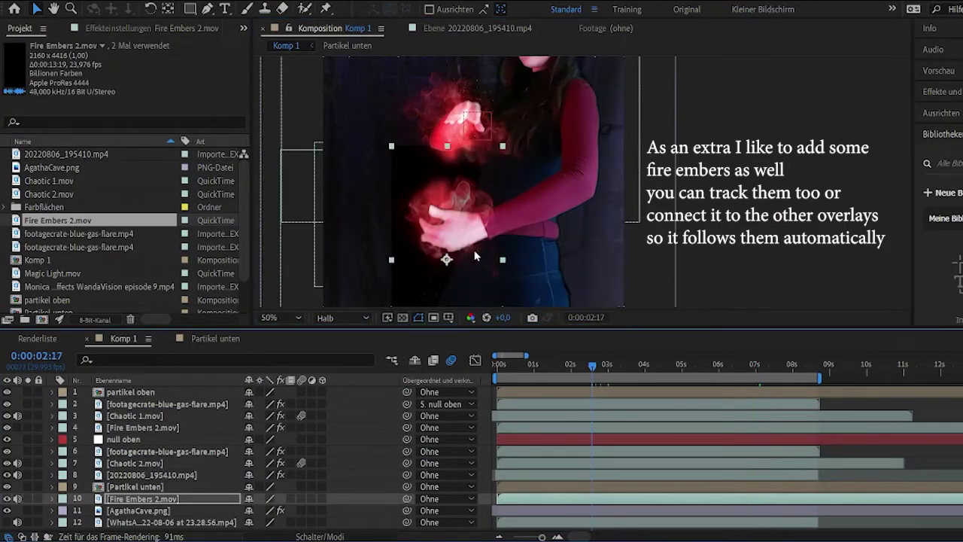
left_click_drag(411, 268, 346, 188)
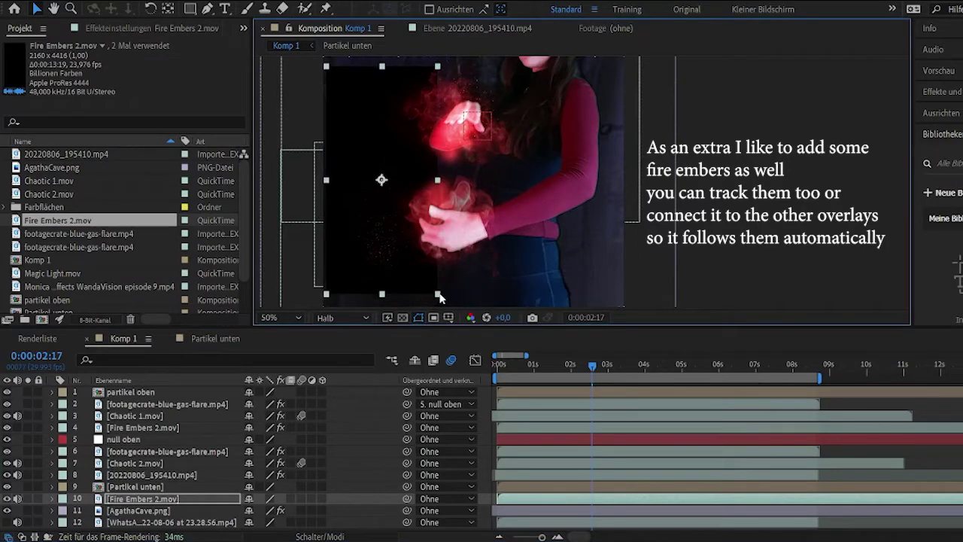
left_click_drag(440, 295, 456, 311)
left_click_drag(395, 258, 420, 231)
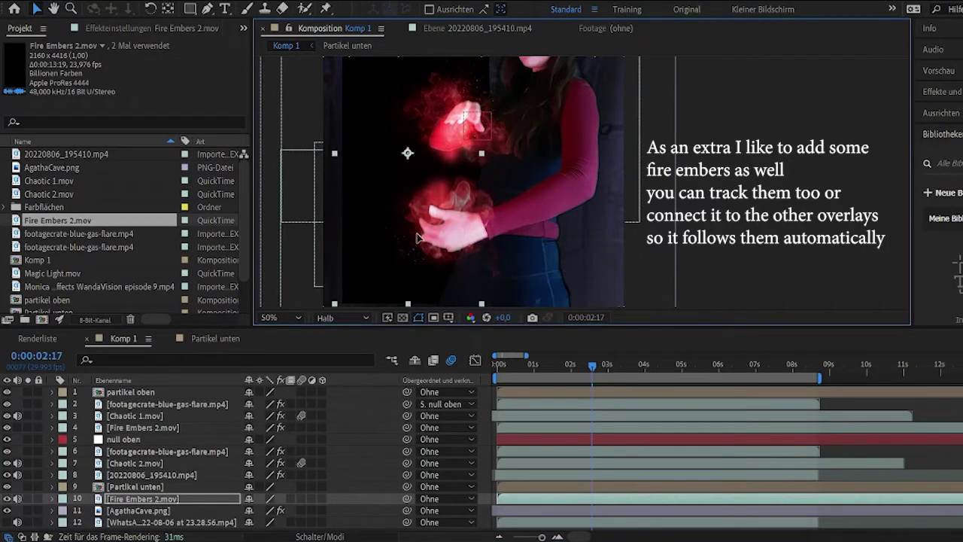
- Set a blending mode that hides the new embers layer's black background and move the layer directly below null oben
right_click(400, 249)
mouse_move(492, 333)
left_click(624, 233)
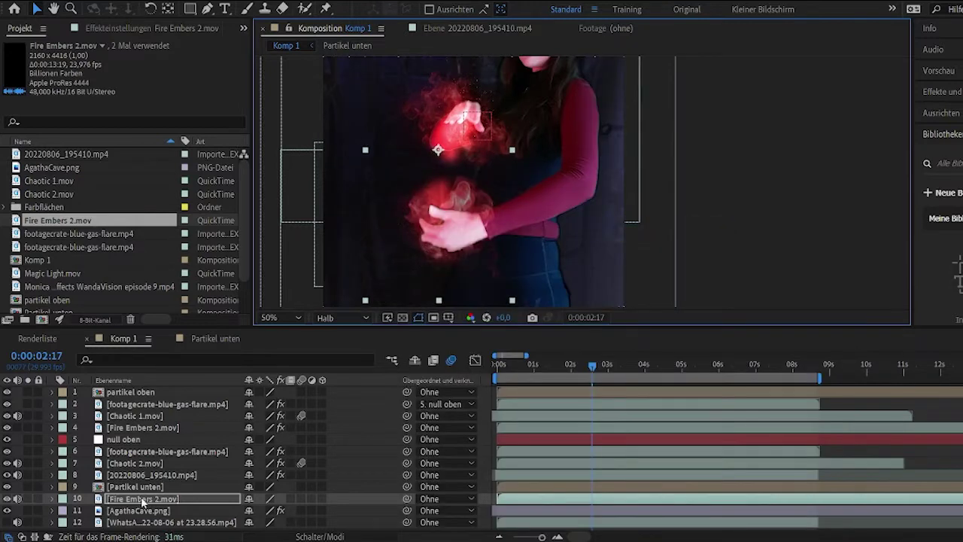
left_click_drag(141, 503, 145, 454)
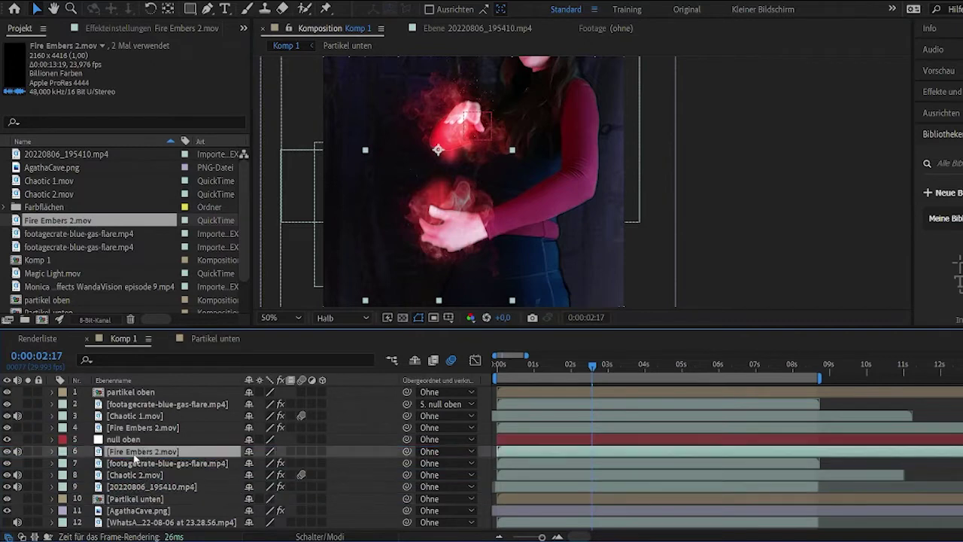
- Copy the Leuchten effect from the upper hand's Fire Embers 2.mov layer onto the Fire Embers 2.mov layer below null oben
left_click(142, 428)
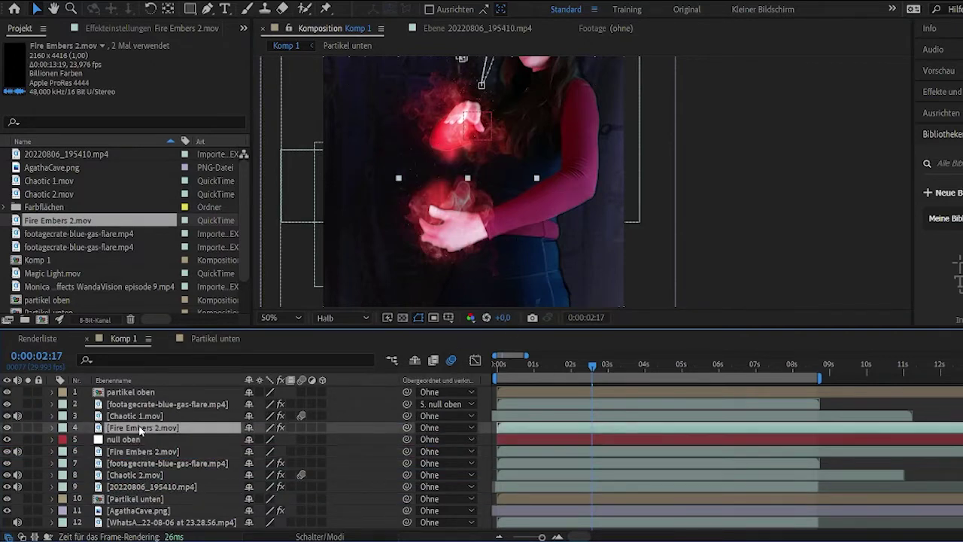
left_click(104, 29)
left_click(51, 60)
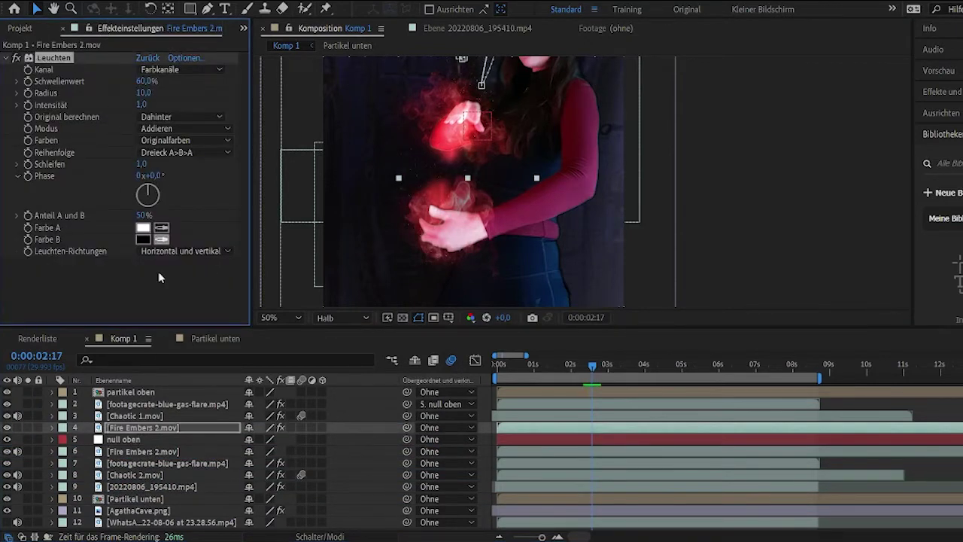
left_click(160, 454)
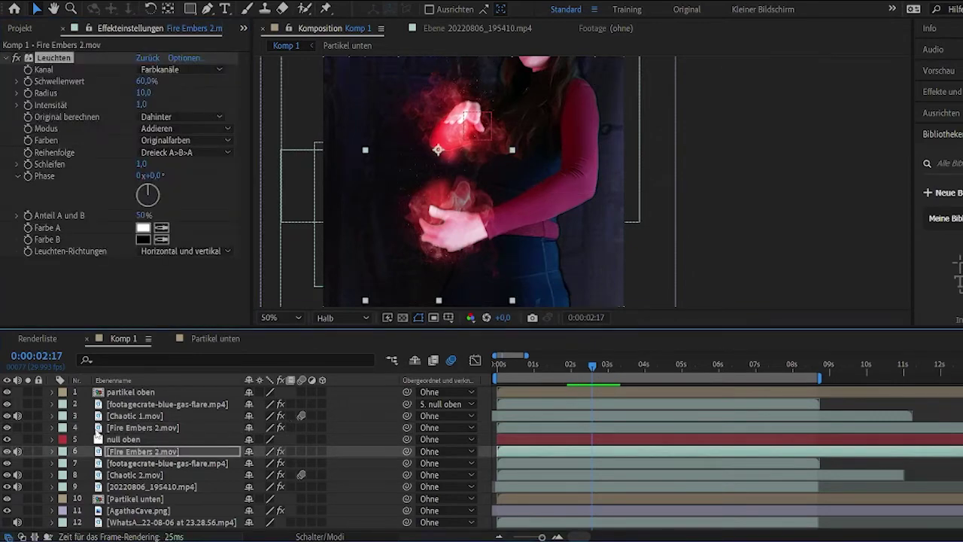
- At 0:00:04:09, in line with the upper embers layer's first opacity keyframe, keyframe the lower Fire Embers 2.mov layer's opacity at 87%
left_click(52, 427)
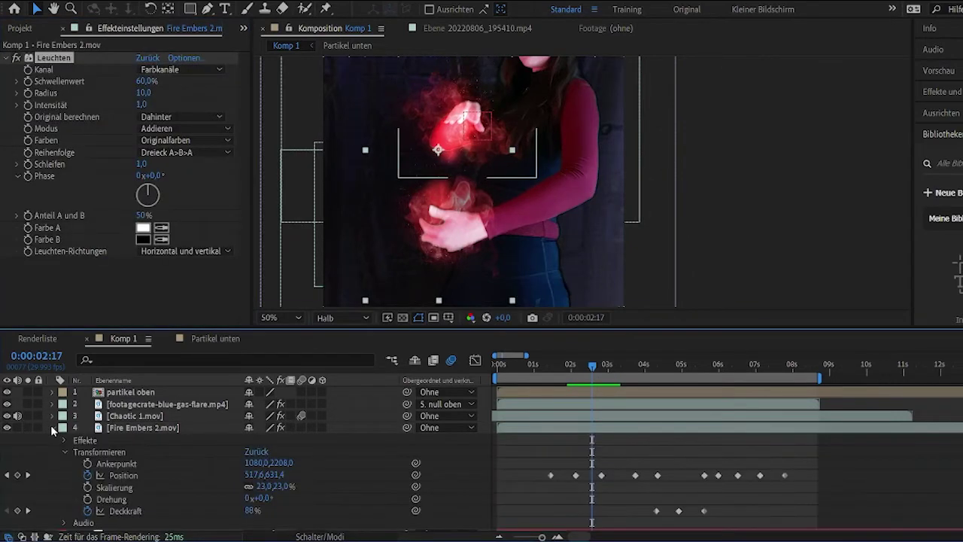
left_click(657, 365)
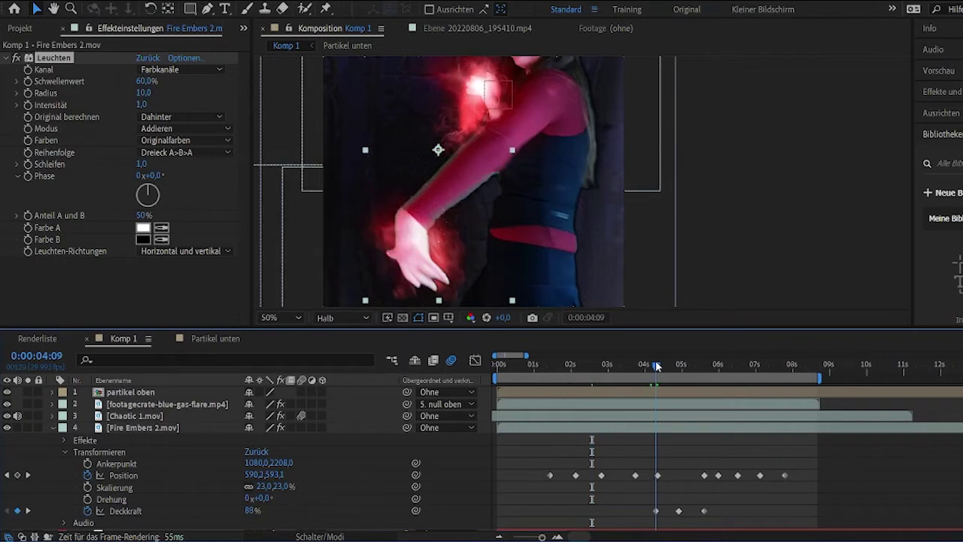
scroll(265, 461, "down", 3)
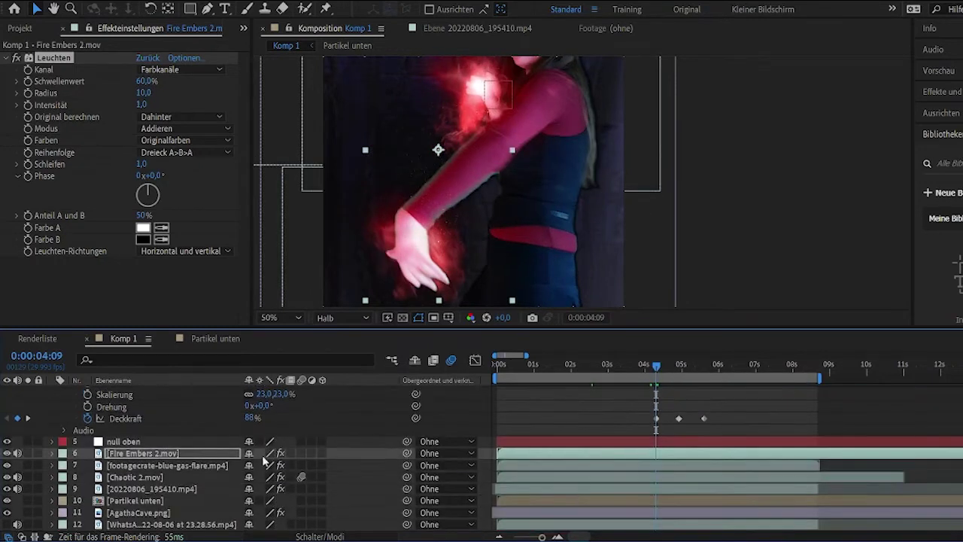
left_click(52, 453)
scroll(65, 474, "down", 2)
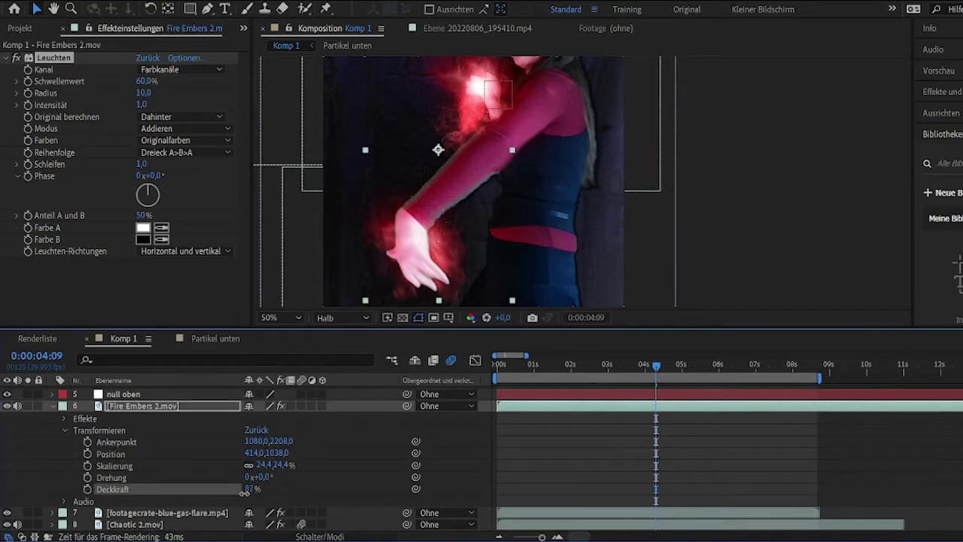
left_click(87, 489)
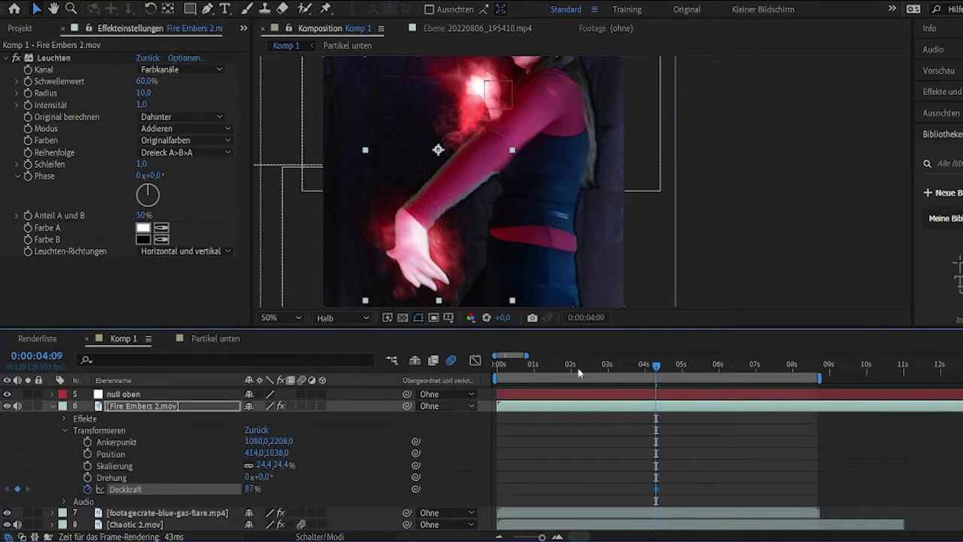
- Fade the lower embers layer's opacity out at 0:00:04:27 and bring it back to 88% at 0:00:05:18
scroll(720, 430, "up", 3)
left_click(680, 367)
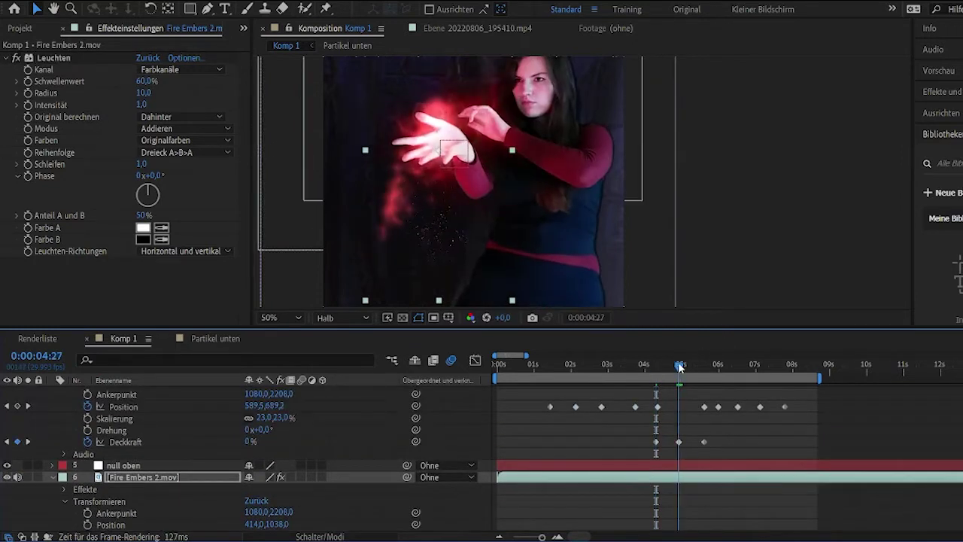
scroll(436, 427, "down", 2)
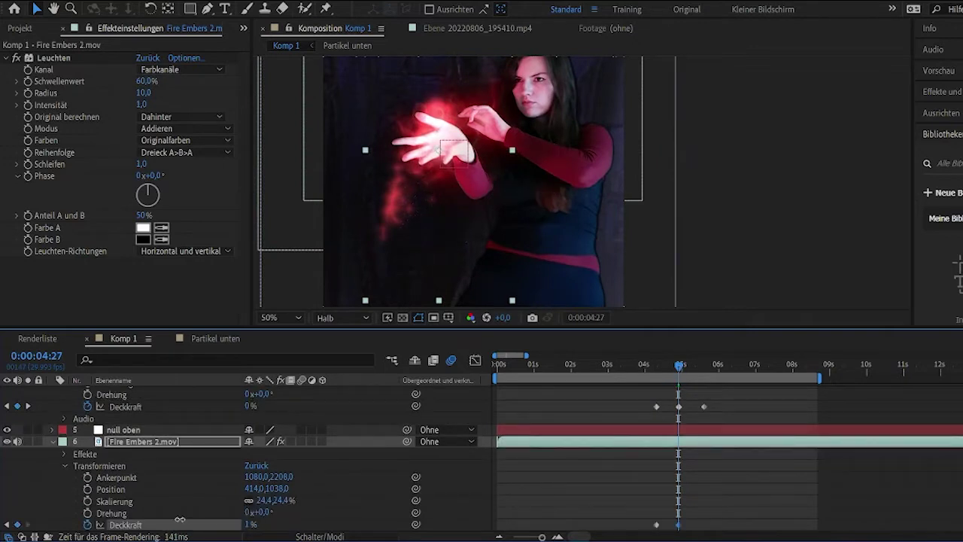
left_click_drag(682, 365, 704, 366)
left_click_drag(251, 525, 290, 522)
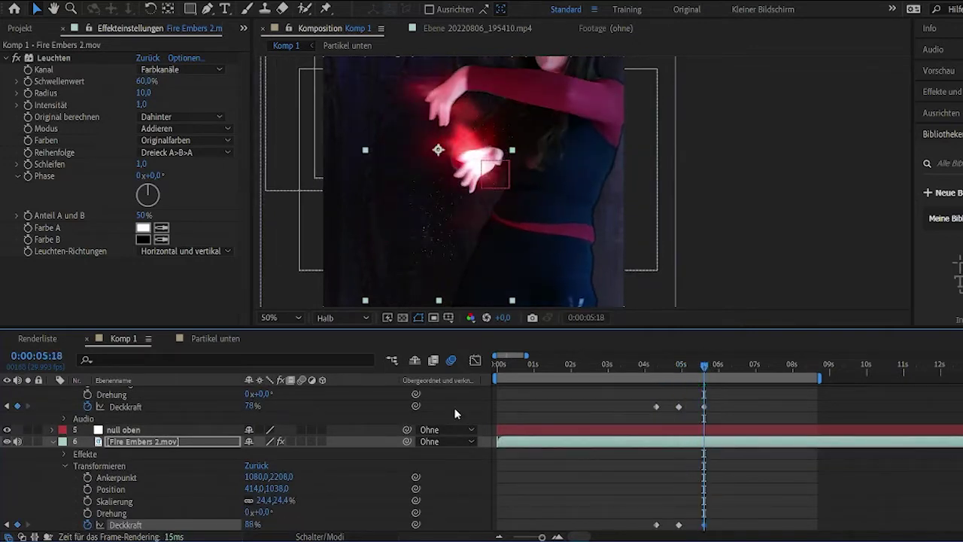
- Start position keyframing on the lower embers layer at the beginning and make it follow the lower hand over the first two seconds
scroll(671, 441, "up", 2)
scroll(670, 441, "down", 3)
left_click(87, 454)
mouse_move(519, 366)
left_mouse_down()
mouse_move(496, 366)
mouse_move(531, 368)
left_mouse_up()
left_click_drag(443, 253, 445, 210)
left_click_drag(531, 367, 562, 369)
left_click_drag(480, 174, 479, 197)
- Keyframe the lower embers layer's position to follow the hand at three points between about 0:00:02:15 and 0:00:03:17
left_click_drag(561, 367, 607, 369)
left_click_drag(463, 189, 463, 197)
left_click_drag(606, 367, 590, 367)
left_click_drag(465, 197, 469, 190)
left_click_drag(588, 367, 629, 369)
left_click_drag(462, 221, 462, 197)
- Reposition the lower embers layer around the moving hand at 0:00:04:00, about 0:00:04:15 and about 0:00:05:19
mouse_move(628, 367)
left_mouse_down()
mouse_move(609, 367)
mouse_move(645, 367)
left_mouse_up()
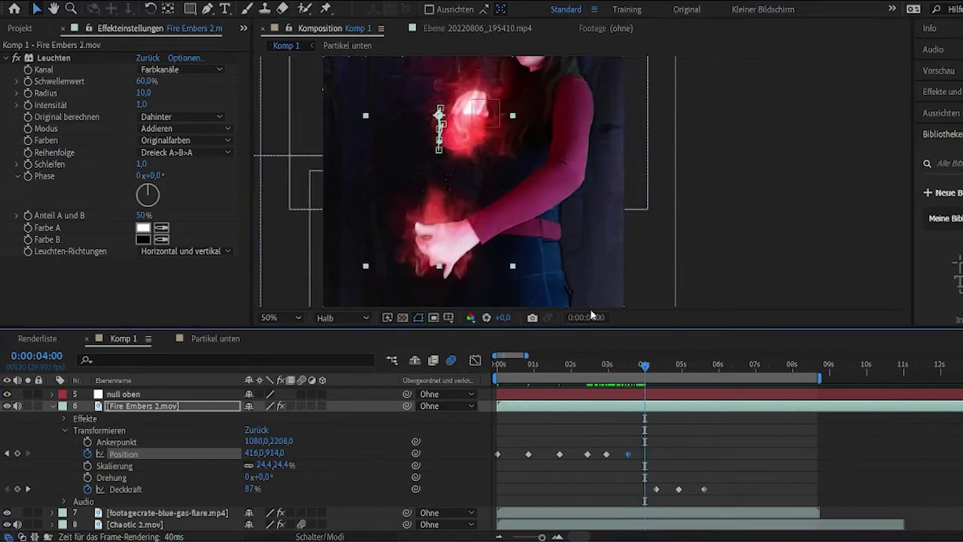
left_click_drag(479, 194, 479, 212)
left_click_drag(645, 367, 662, 368)
left_click_drag(468, 207, 422, 196)
left_click_drag(663, 366, 671, 365)
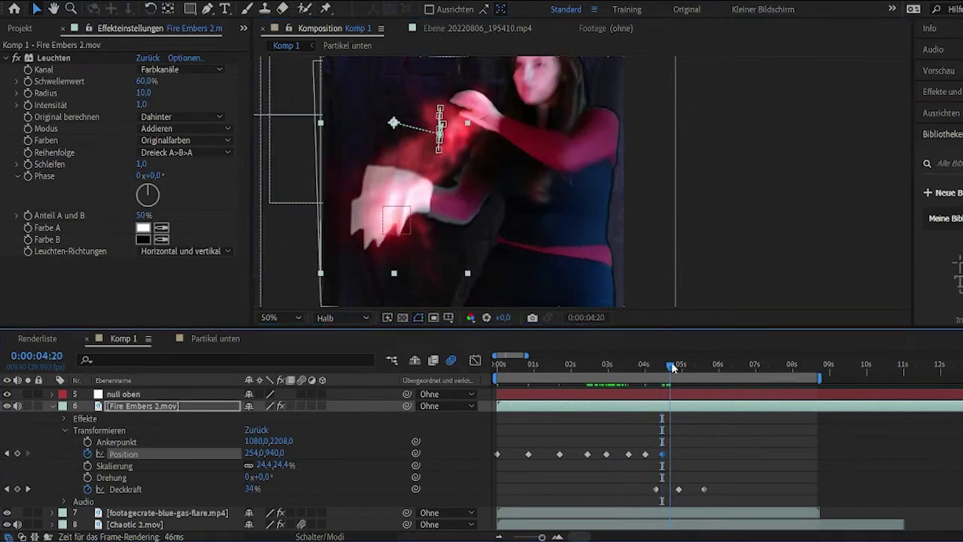
left_click(705, 366)
left_click_drag(399, 189, 440, 115)
- Keyframe the lower embers layer's position on the hand at 0:00:06:03, about 0:00:06:21 and 0:00:07:04
left_click_drag(705, 367, 723, 369)
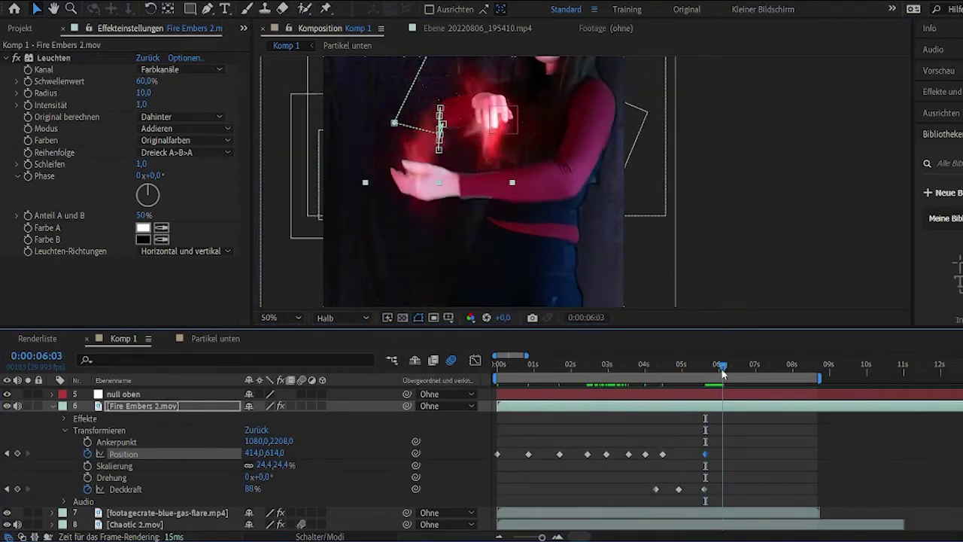
left_click_drag(444, 125, 435, 189)
left_click_drag(723, 366, 744, 367)
left_click_drag(430, 188, 454, 219)
left_click_drag(745, 367, 765, 368)
left_click_drag(453, 197, 453, 237)
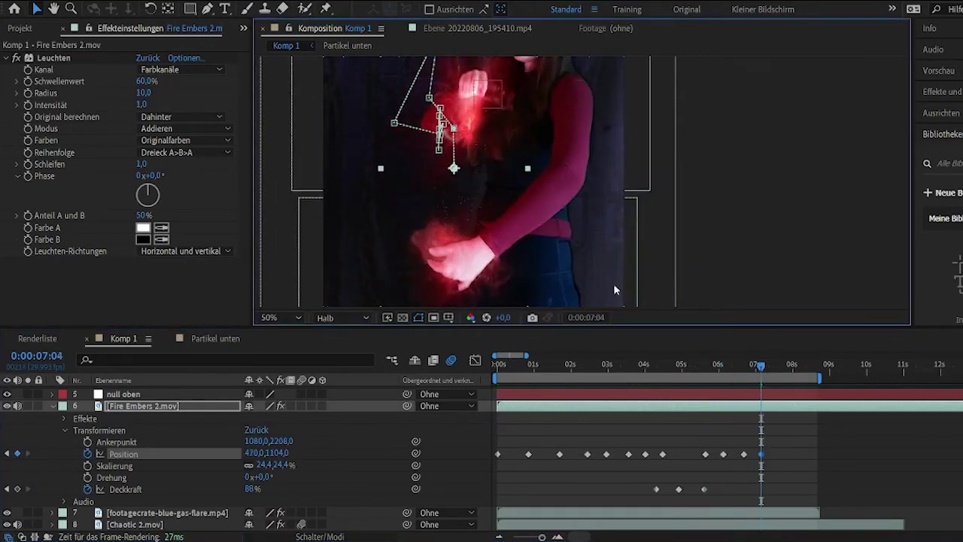
- Add the last two position keyframes near the end of the composition so the embers follow the hand, and preview the animation
left_click_drag(762, 367, 790, 367)
left_click_drag(454, 236, 455, 213)
left_click_drag(790, 366, 812, 367)
left_click_drag(451, 208, 456, 238)
key("space")
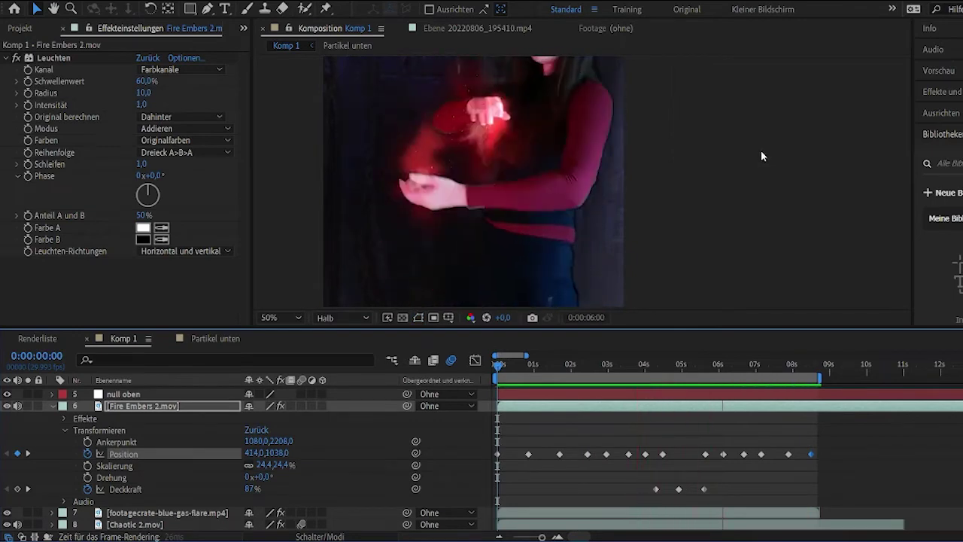
- Keyframe the lower embers' opacity at 0% at 0:00:05:13, shift the following fade-in keyframe slightly later, and preview the fades
left_click(699, 366)
left_click_drag(250, 489, 199, 490)
left_click_drag(705, 489, 709, 490)
key("space")
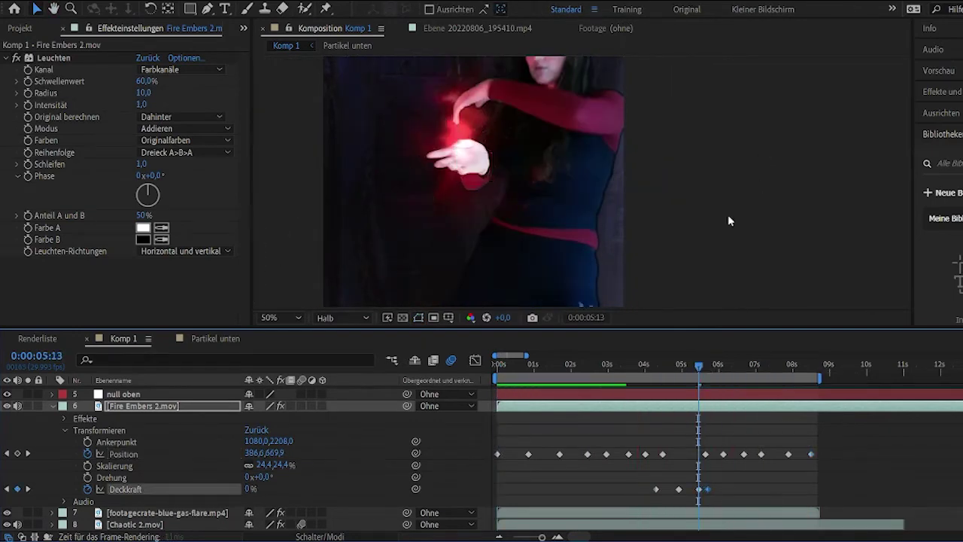
left_click_drag(691, 368, 629, 367)
key("space")
left_click(646, 366)
key("space")
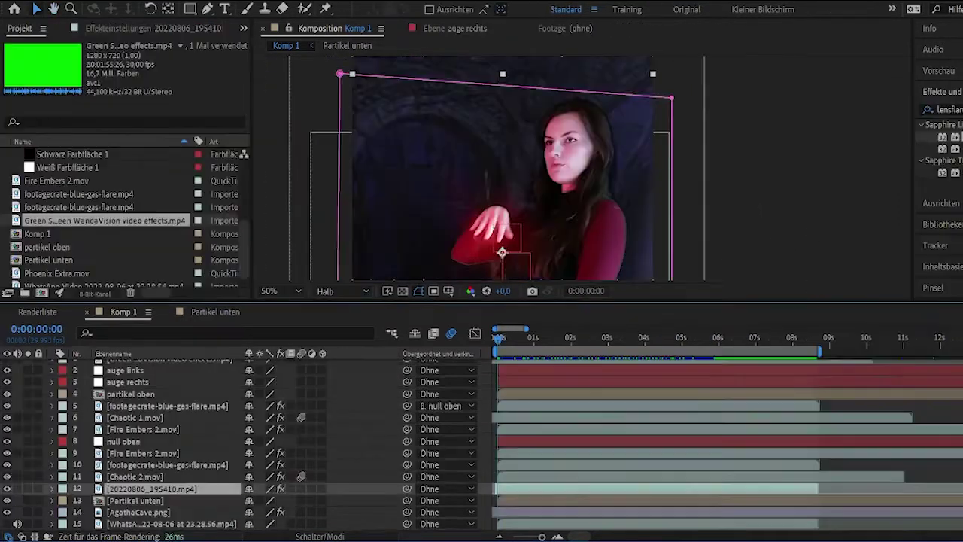
- Open the 20220806_195410.mp4 layer for motion tracking and place Track-Punkt 1 on the eye nearer her hair on the image's right
left_click(191, 4)
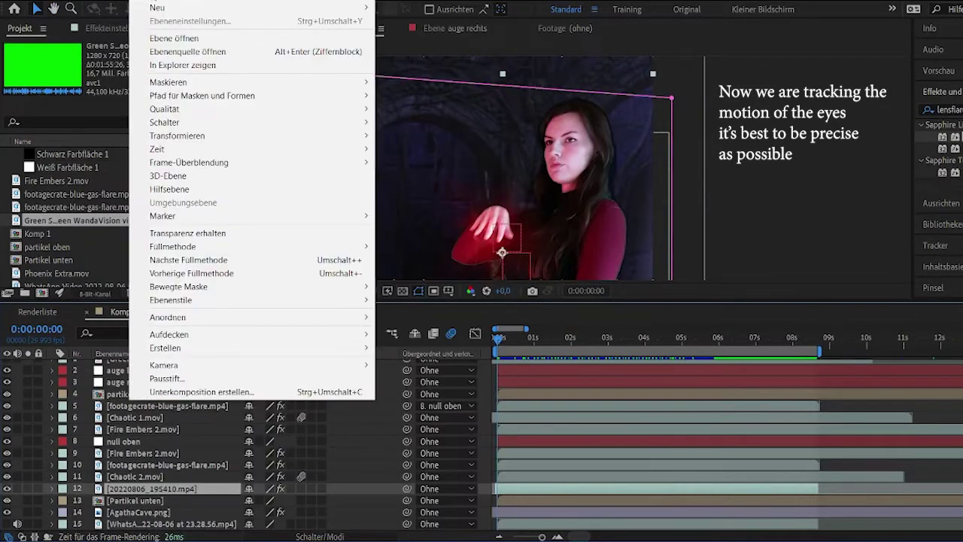
left_click(291, 261)
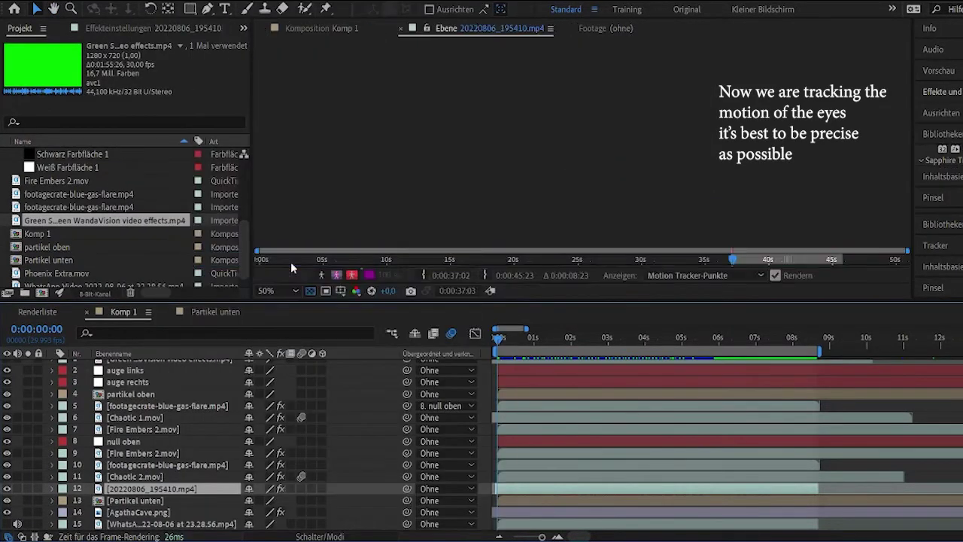
left_click(54, 10)
left_click_drag(642, 82, 613, 159)
left_click(36, 9)
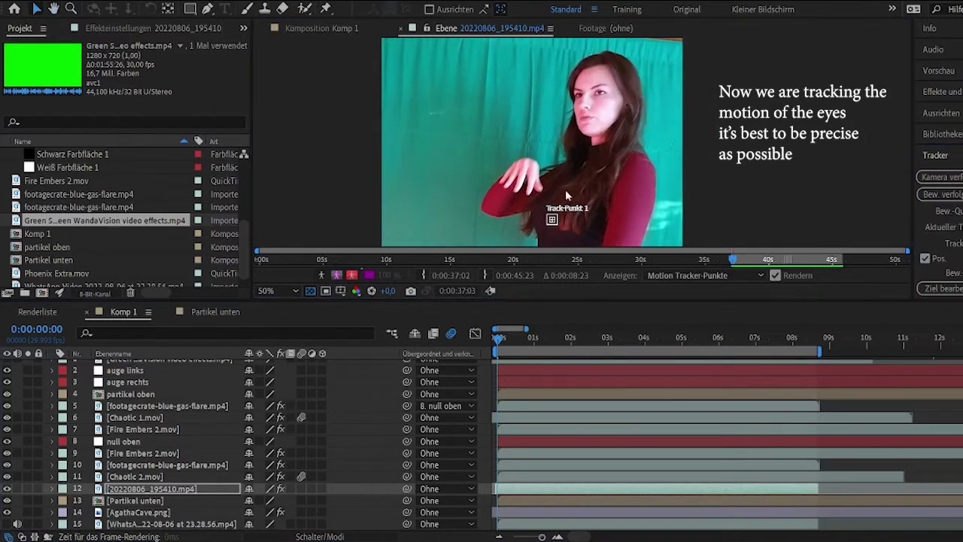
left_click_drag(556, 219, 617, 102)
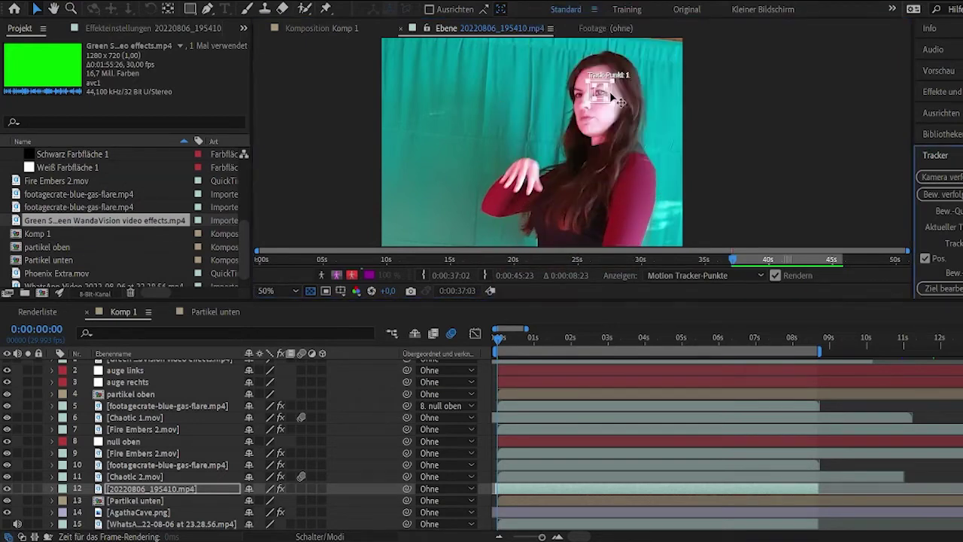
- Shrink Track-Punkt 1's outer search region so it closely surrounds the eye, and enlarge the layer viewer
scroll(611, 105, "up", 1)
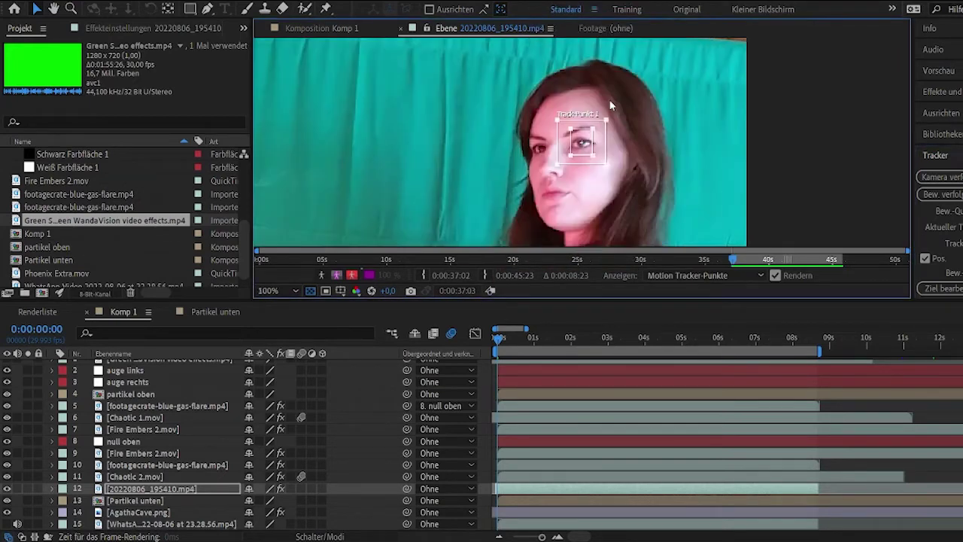
scroll(611, 105, "up", 3)
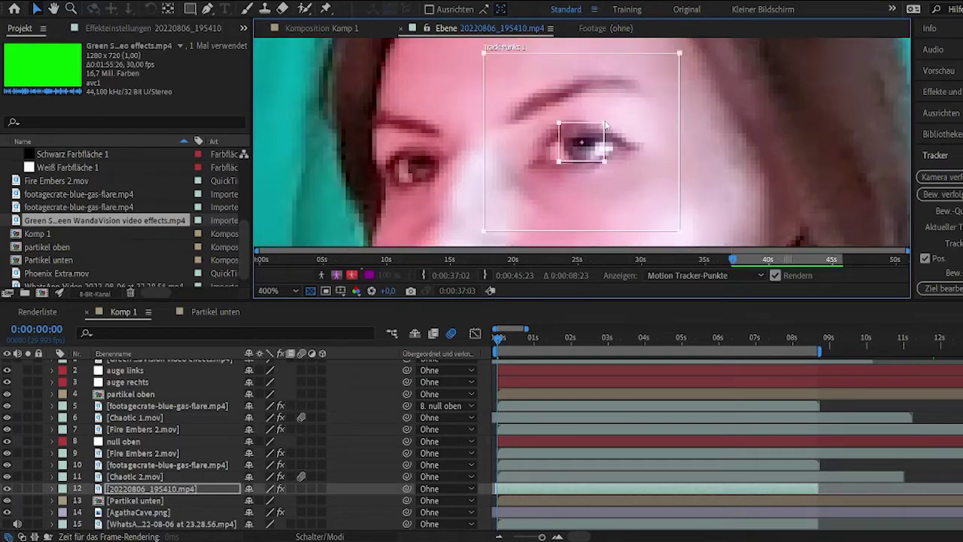
left_click_drag(680, 53, 645, 98)
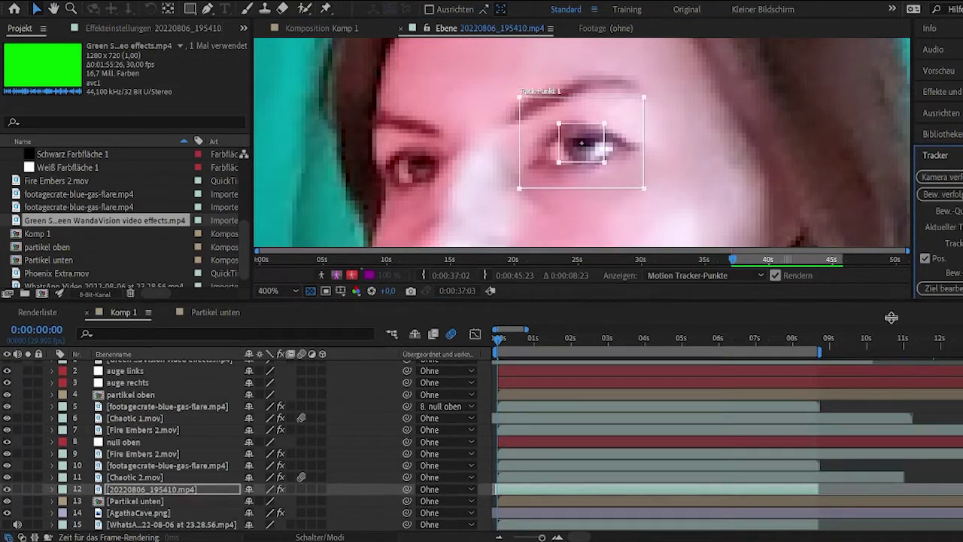
left_click_drag(891, 302, 892, 338)
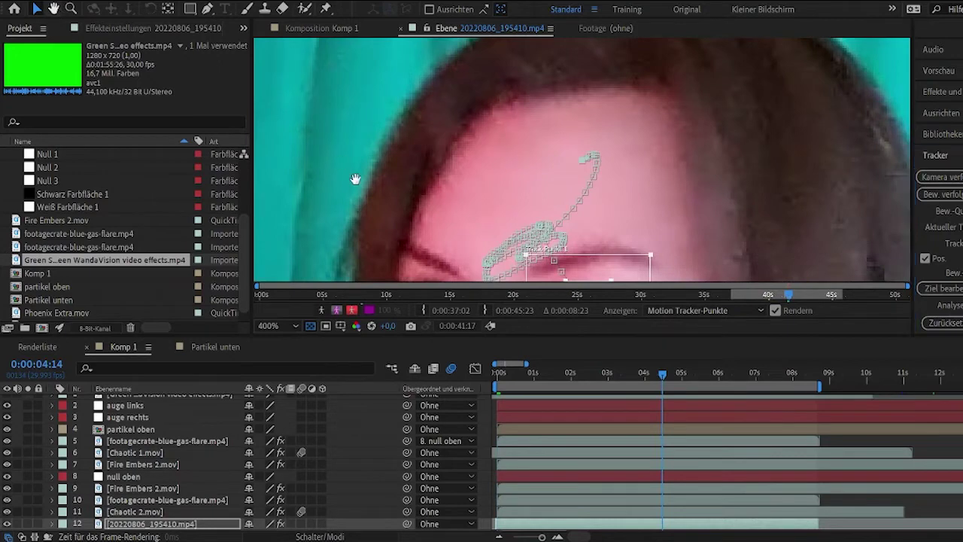
- Check the track point on the eye at 0:00:04:14 and continue analyzing the motion forward from there
left_click_drag(442, 212, 449, 89)
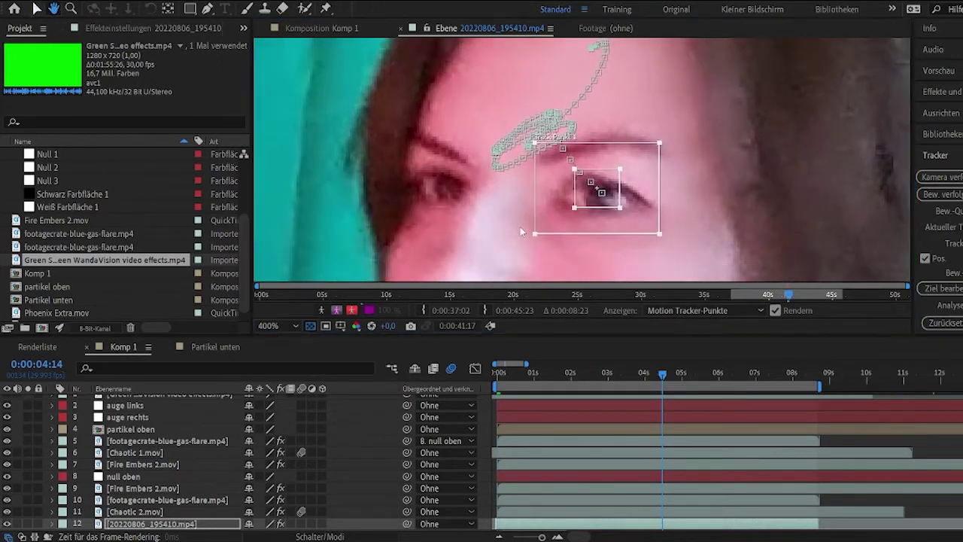
key("v")
left_click(962, 306)
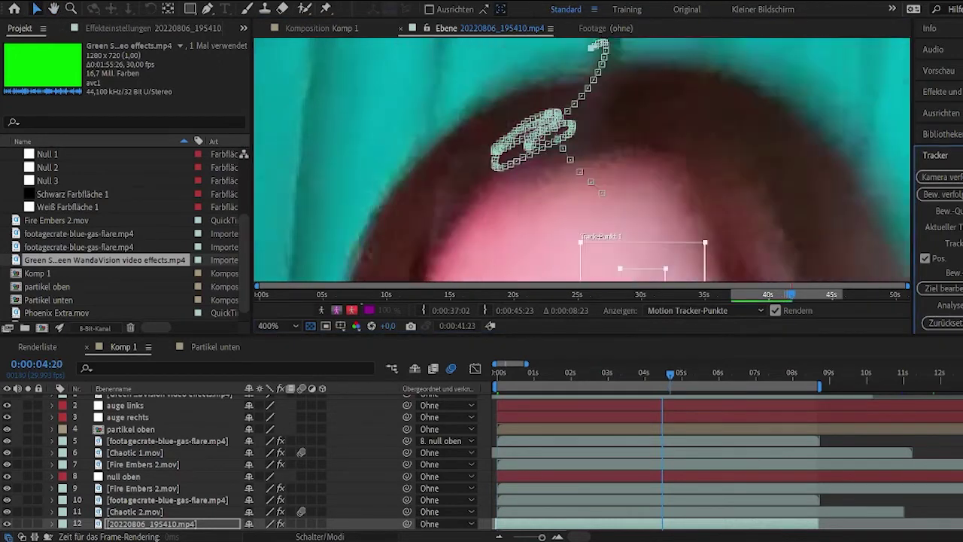
- Go back to the frames around 0:00:04:20 where the tracker leaves the eye and reposition Track-Punkt 1 on the pupil
left_click(55, 9)
left_click_drag(373, 218, 358, 69)
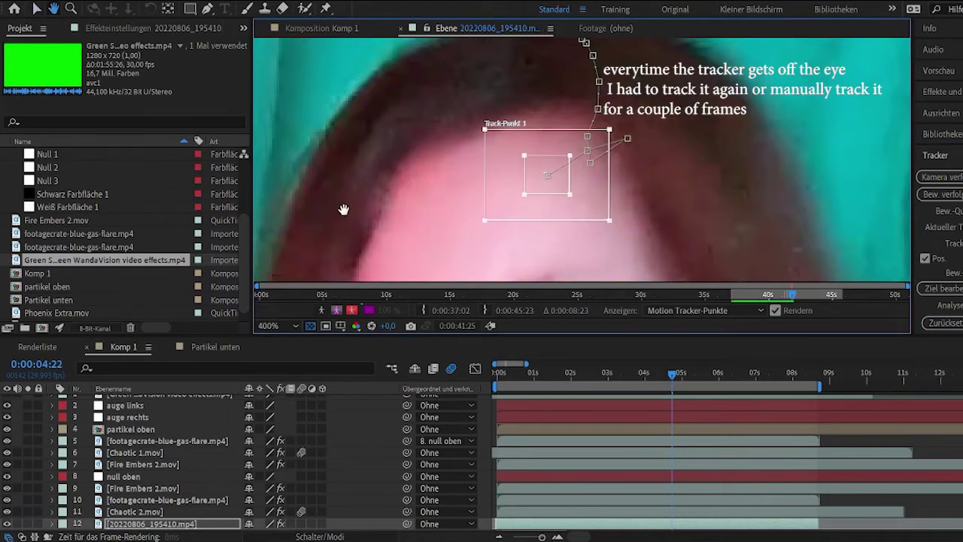
left_click_drag(672, 382, 671, 376)
left_click(557, 536)
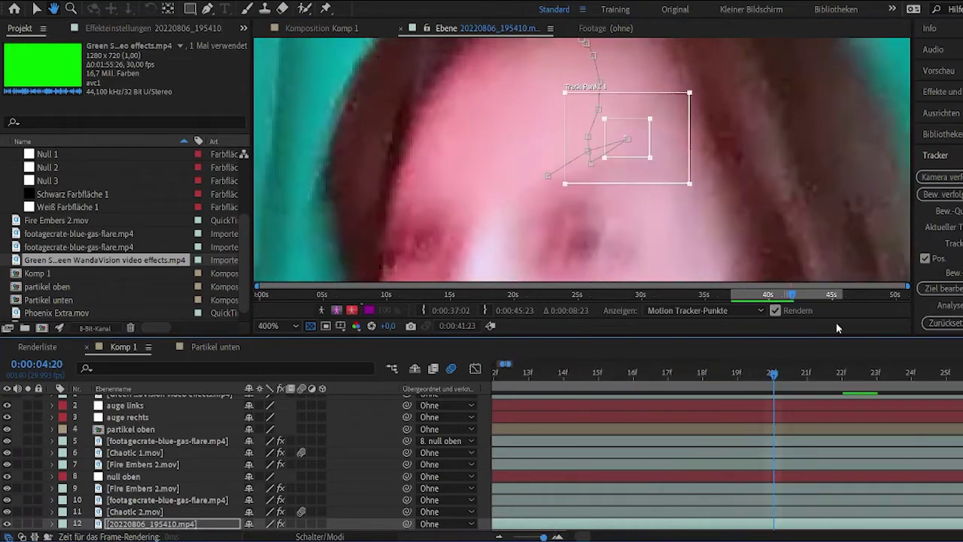
left_click_drag(773, 374, 742, 374)
key("v")
left_click_drag(603, 172, 602, 186)
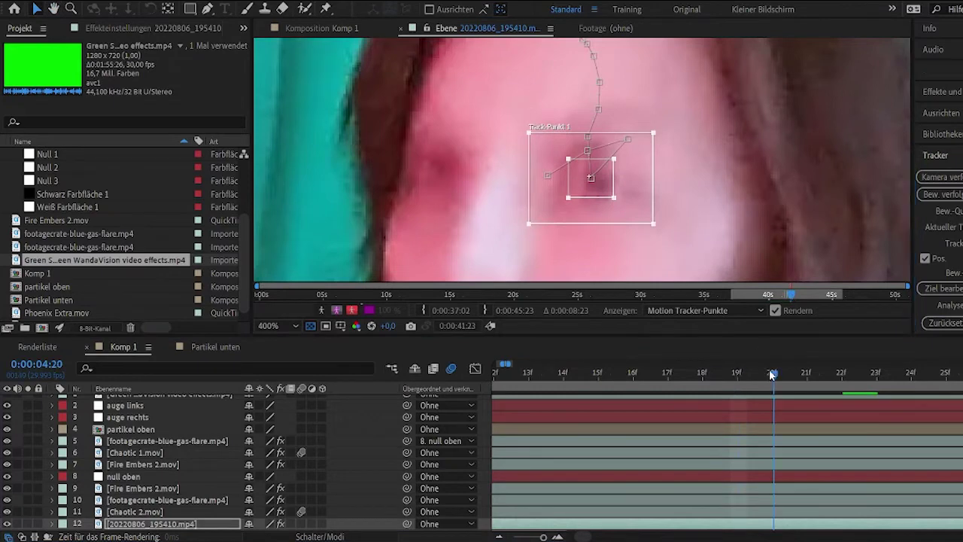
- Manually move Track-Punkt 1 back onto the eye at 0:00:04:21 and 0:00:04:22
key("Page_Down")
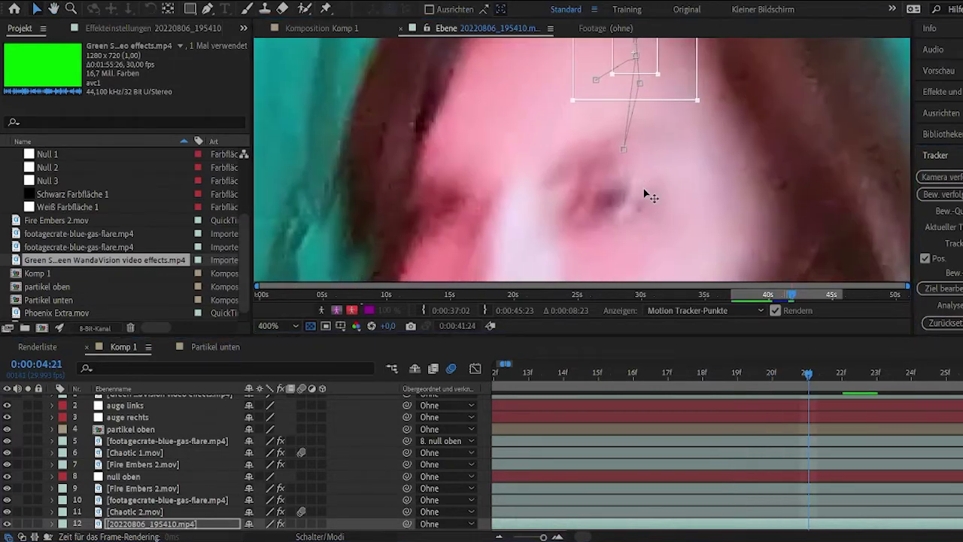
left_click_drag(683, 68, 654, 201)
key("Page_Down")
left_click_drag(656, 107, 663, 162)
key("h")
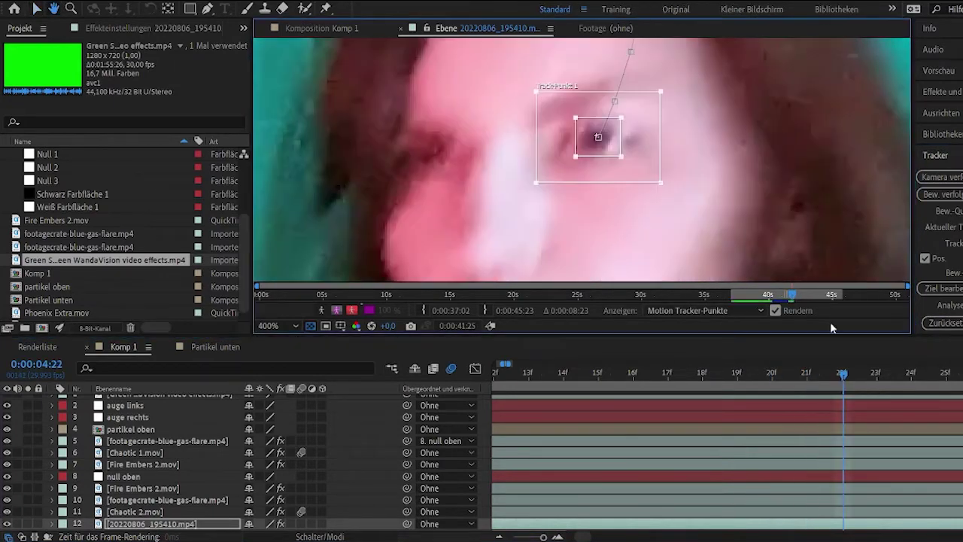
- Advance frame by frame to 0:00:04:25, keeping Track-Punkt 1 centred on the eye
key("v")
key("Page_Down")
key("Page_Down")
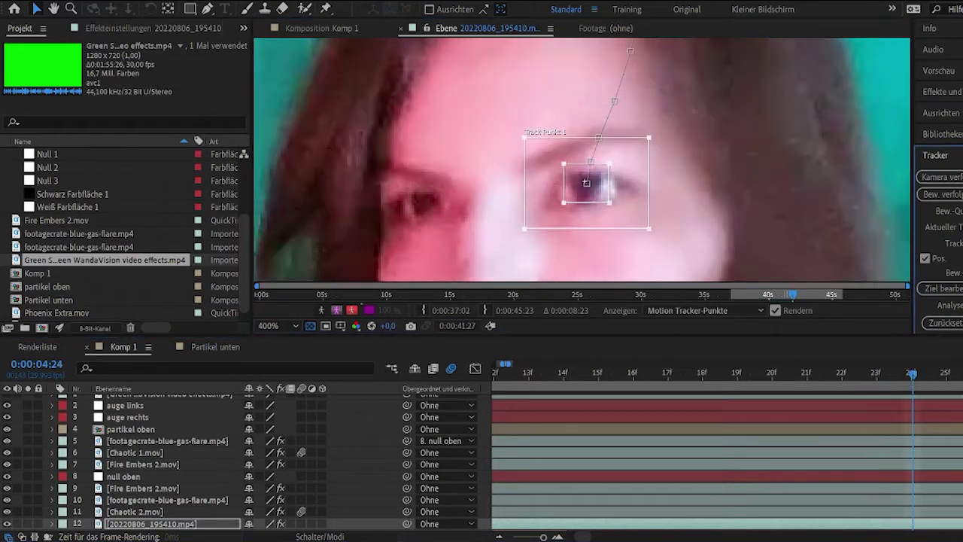
key("Page_Down")
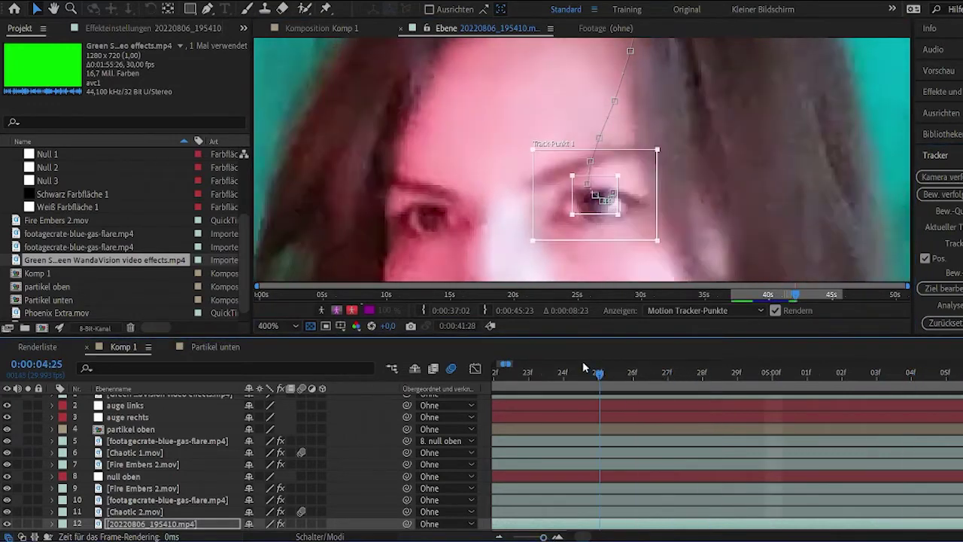
- Advance frame by frame from 0:00:04:25 to 0:00:05:10, keeping Track-Punkt 1 centred on the eye
key("Page_Down")
key("Page_Down")
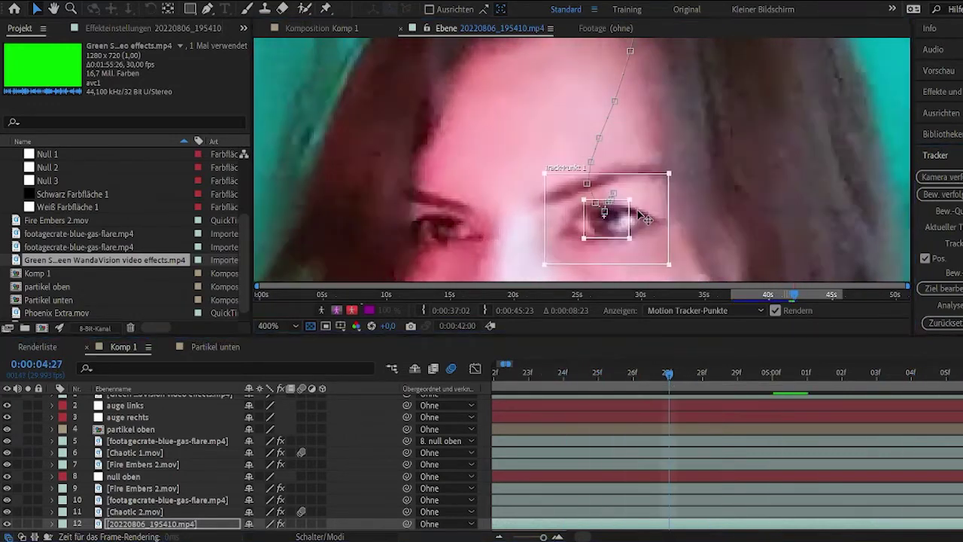
key("Page_Down")
key("Page_Down")
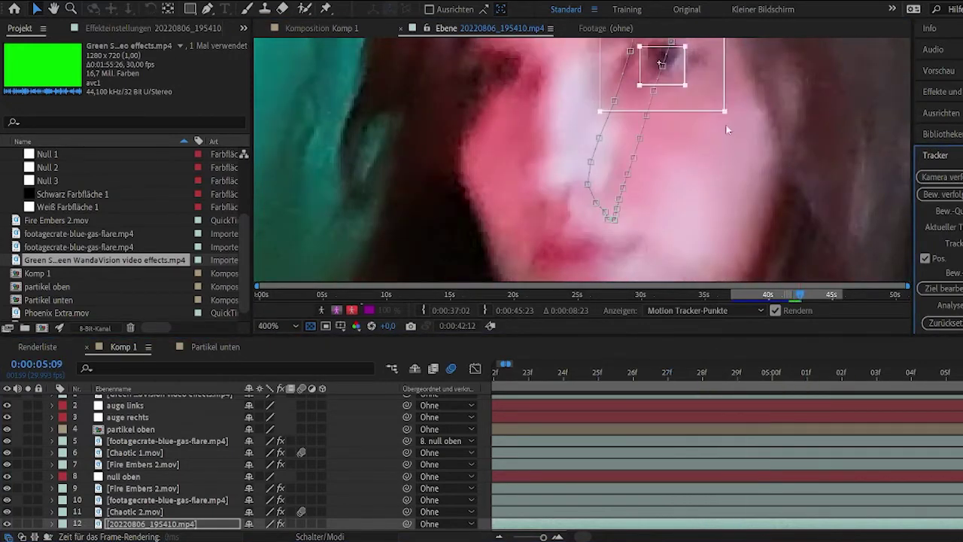
left_click_drag(727, 126, 688, 219)
scroll(762, 374, "right", 3)
key("Page_Down")
key("Page_Down")
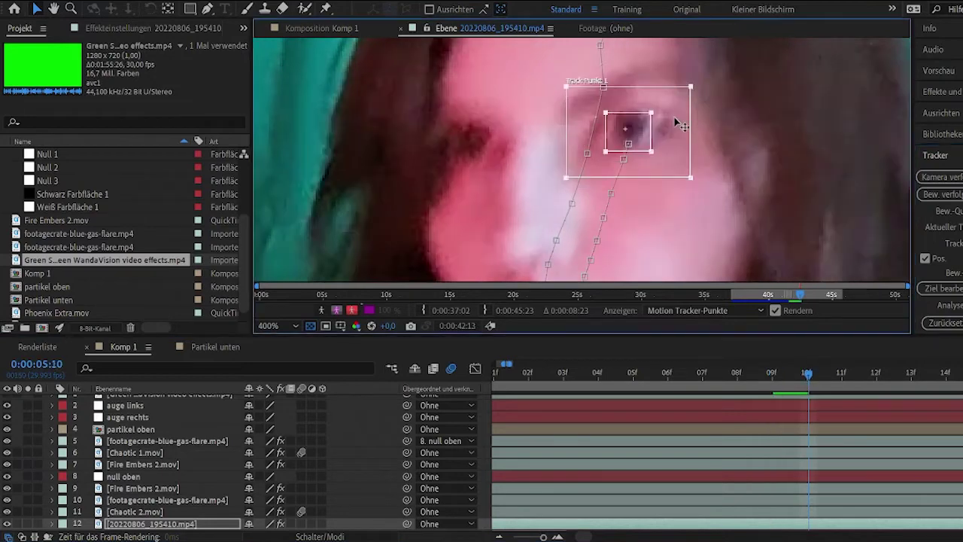
- Continue frame by frame from 0:00:05:10 through 0:00:05:14 and beyond, checking that Track-Punkt 1 stays on the pupil
key("Page_Down")
key("Page_Down")
key("Page_Down")
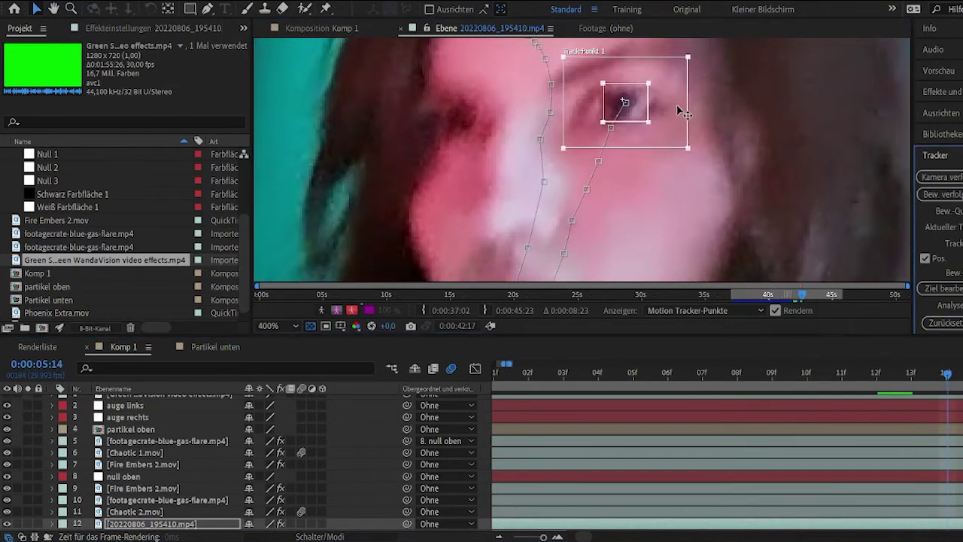
key("Page_Down")
key("Page_Down")
key("Page_Down")
key("Page_Down")
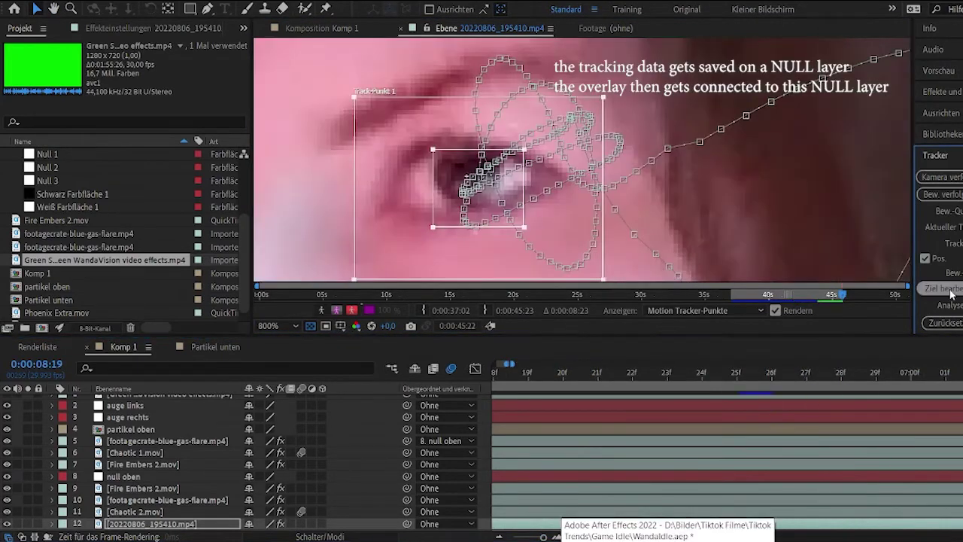
- Set the motion target to the auge rechts null layer and apply the tracking data to it
left_click(952, 294)
left_click(640, 230)
left_click(611, 277)
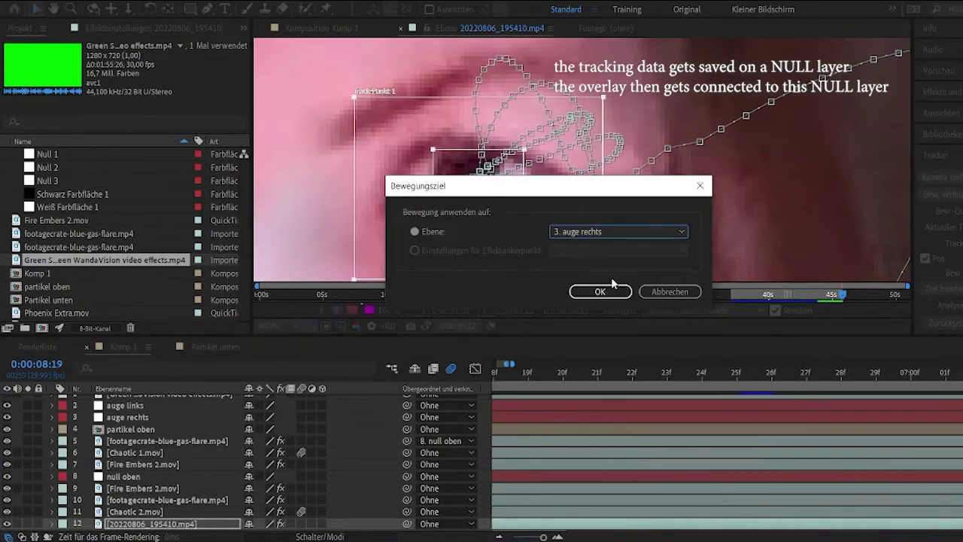
left_click(608, 292)
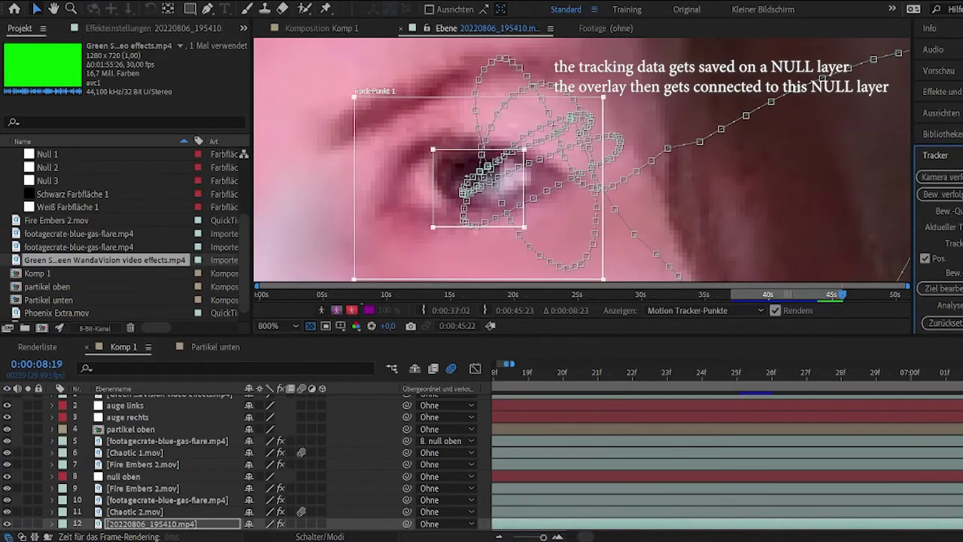
left_click(961, 323)
key("Return")
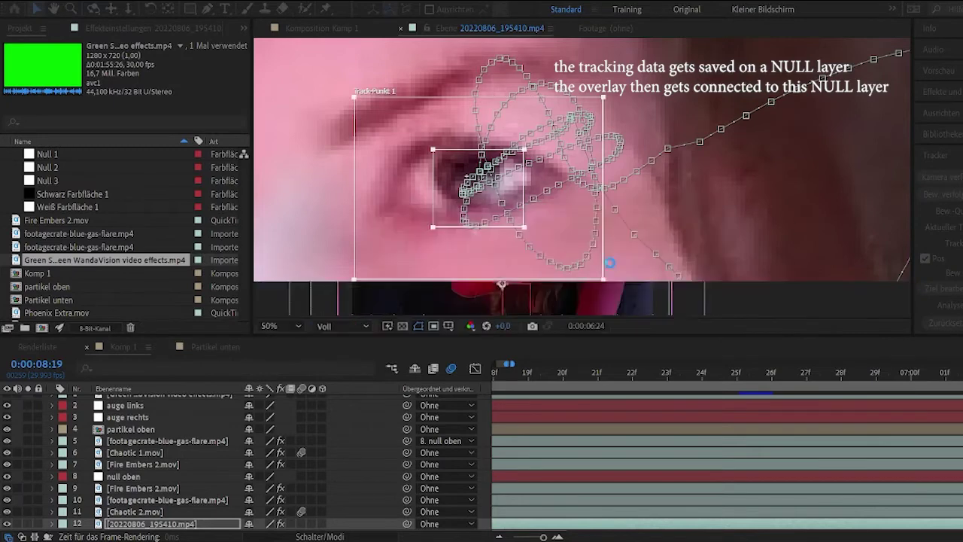
- Make the Green Screen WandaVision video effects layer visible and move its glowing eye up over the woman's tracked eye
left_click(52, 466)
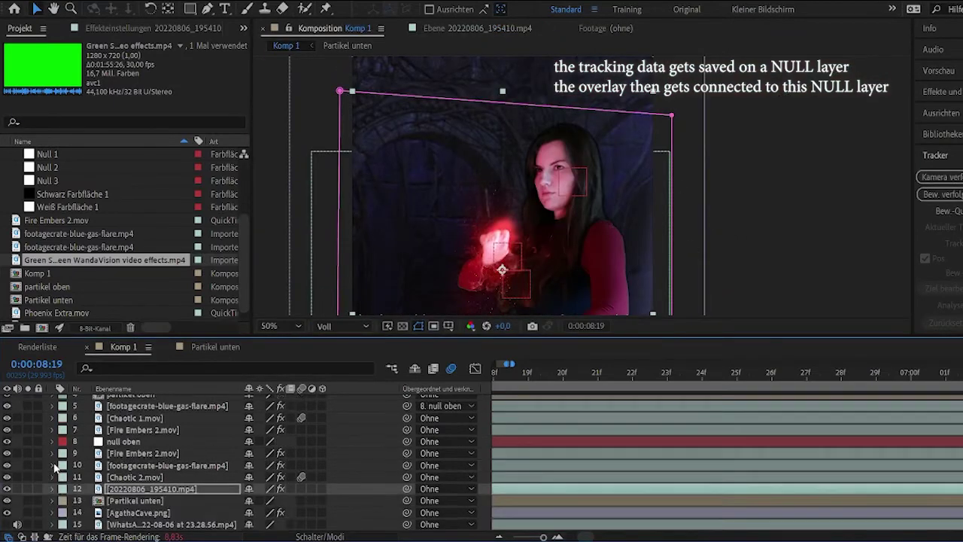
scroll(222, 442, "up", 3)
left_click(154, 424)
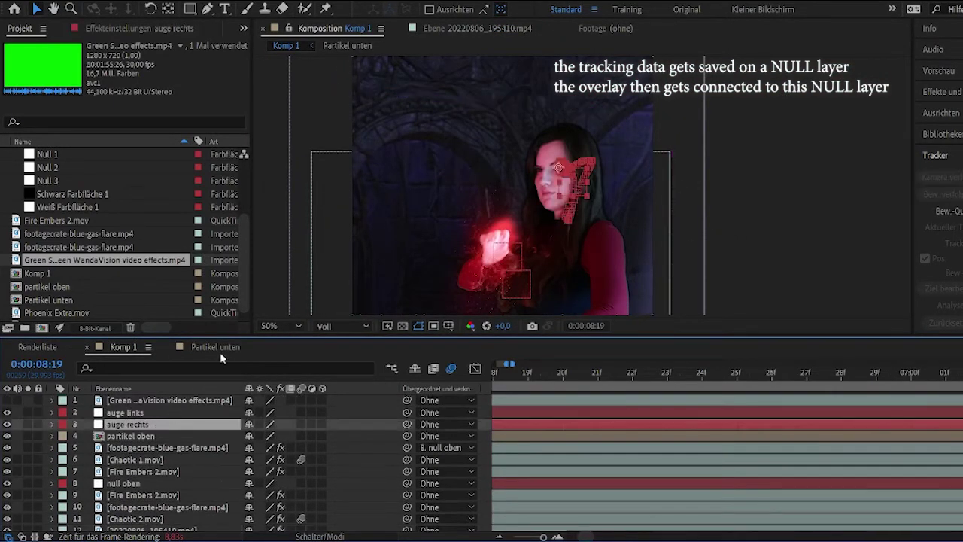
left_click(171, 401)
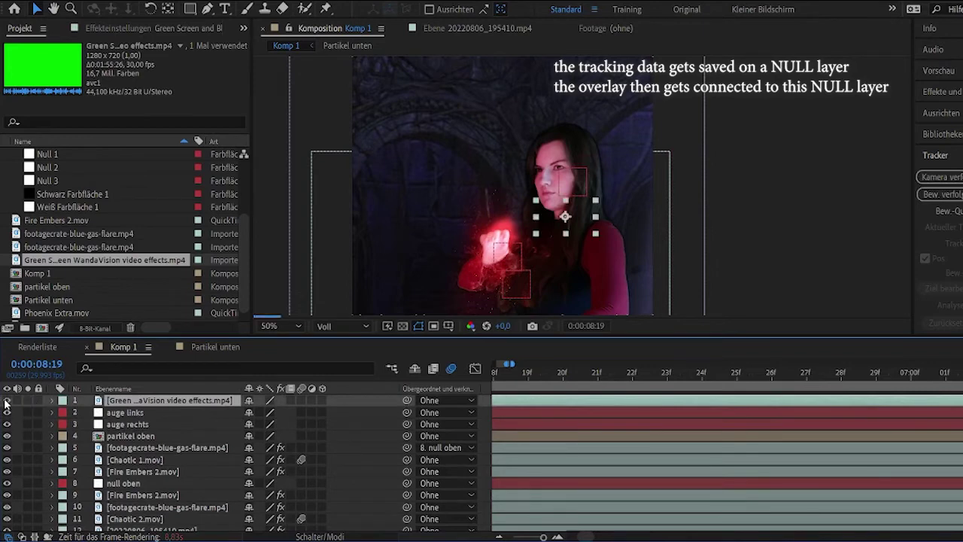
scroll(624, 217, "up", 1)
left_click_drag(576, 241, 578, 152)
scroll(617, 178, "up", 2)
- Set the blend mode of the WandaVision eye layer to Negativ multiplizieren
right_click(603, 176)
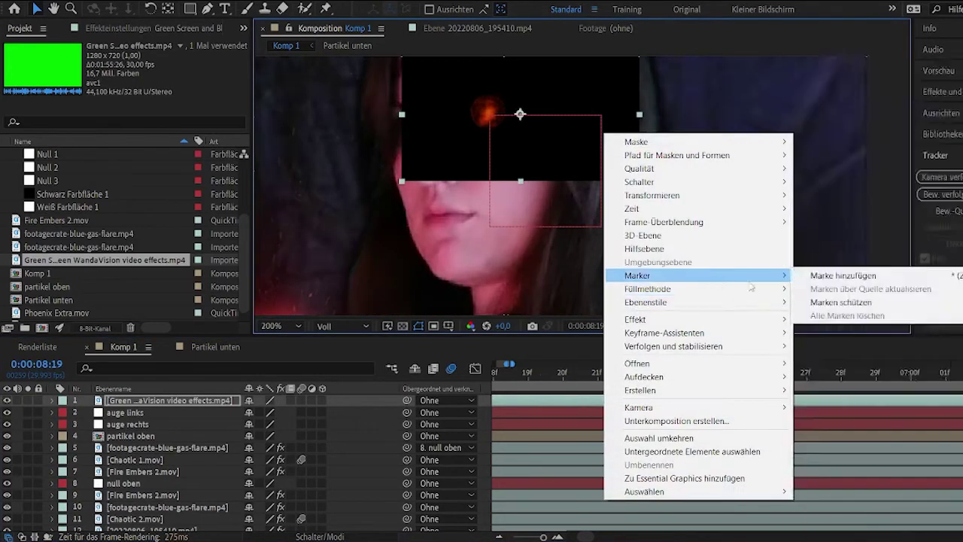
mouse_move(700, 289)
left_click(865, 216)
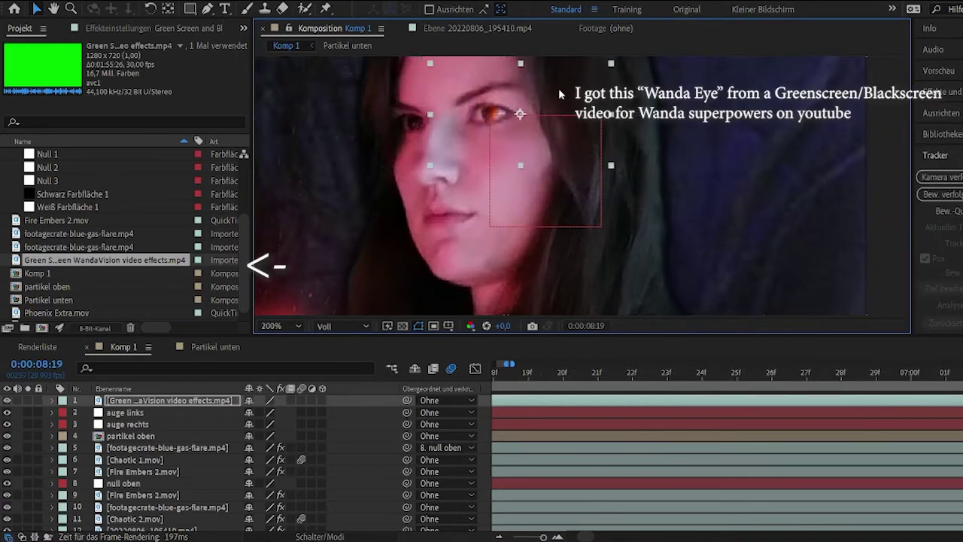
- Align the glowing eye with the iris and scale the overlay down slightly at 0:00:06:19
left_click_drag(537, 87, 540, 86)
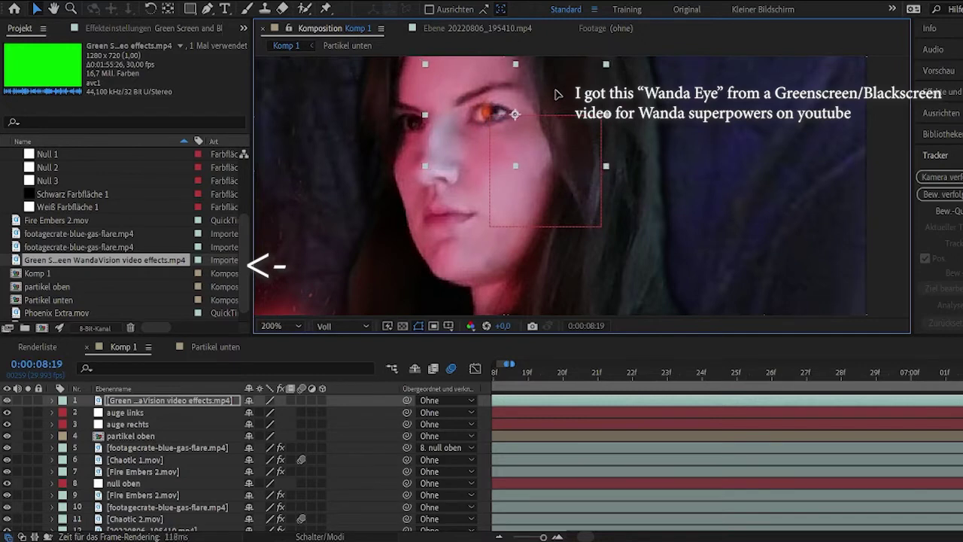
left_click(532, 374)
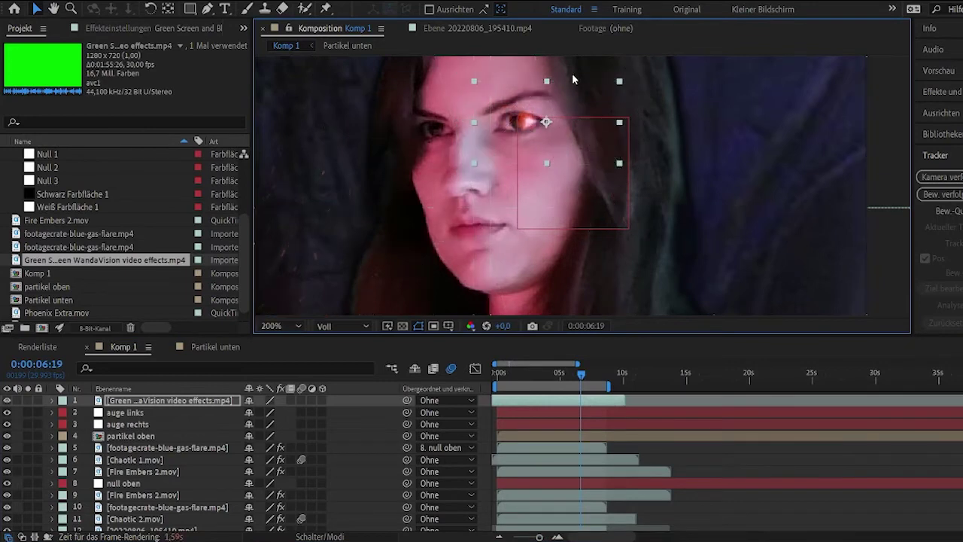
scroll(576, 75, "up", 1)
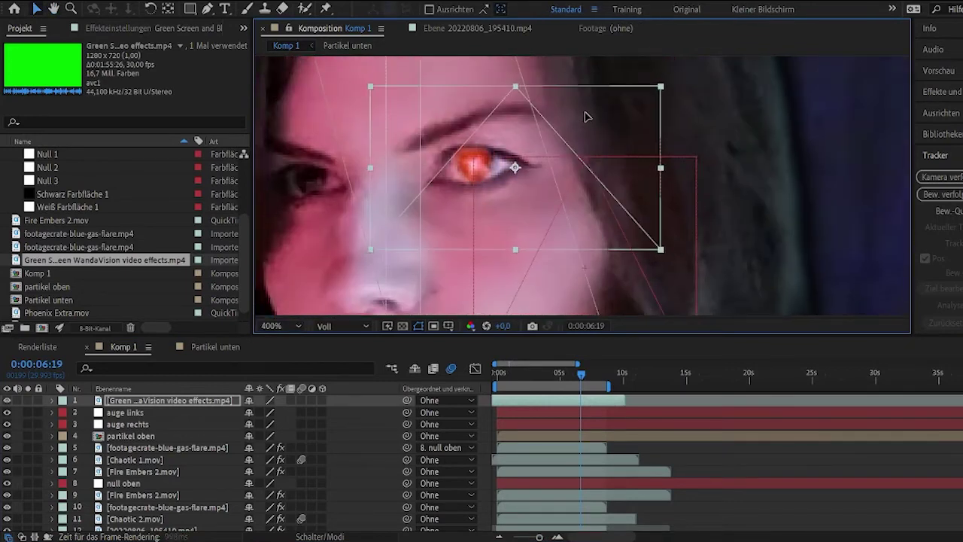
left_click_drag(663, 252, 644, 240)
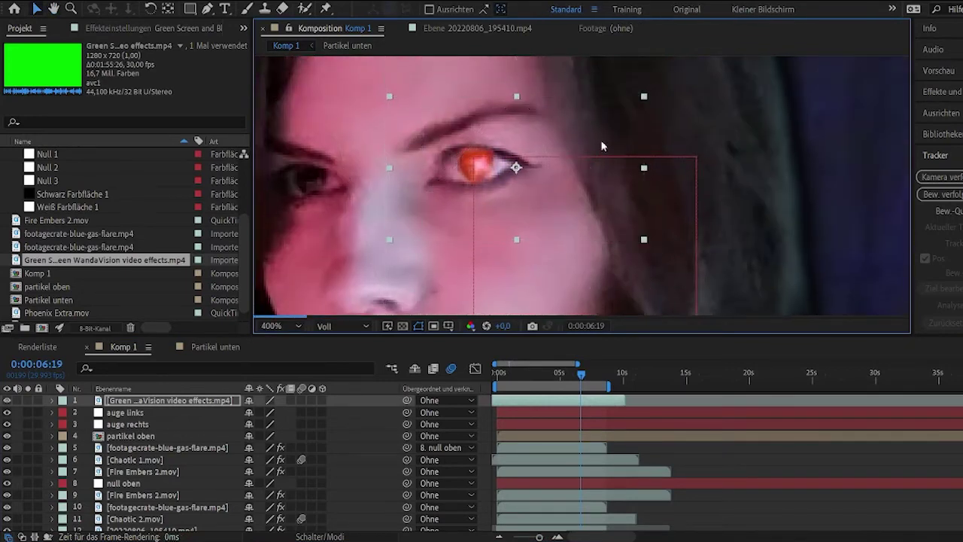
- Parent the eye overlay to the auge rechts null and check its alignment with the iris at 0:00:00:26
left_click_drag(408, 401, 148, 427)
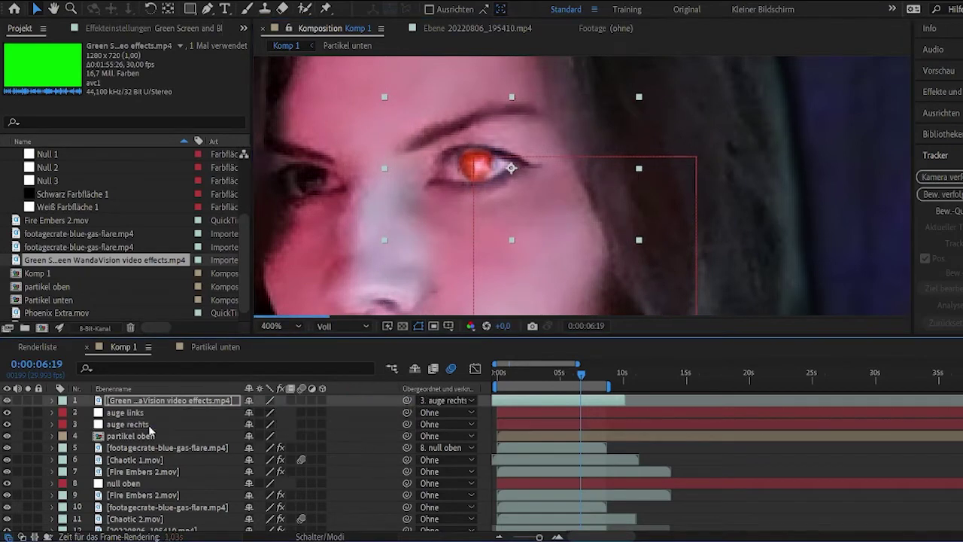
left_click(517, 375)
left_click_drag(452, 108, 448, 105)
left_click(509, 375)
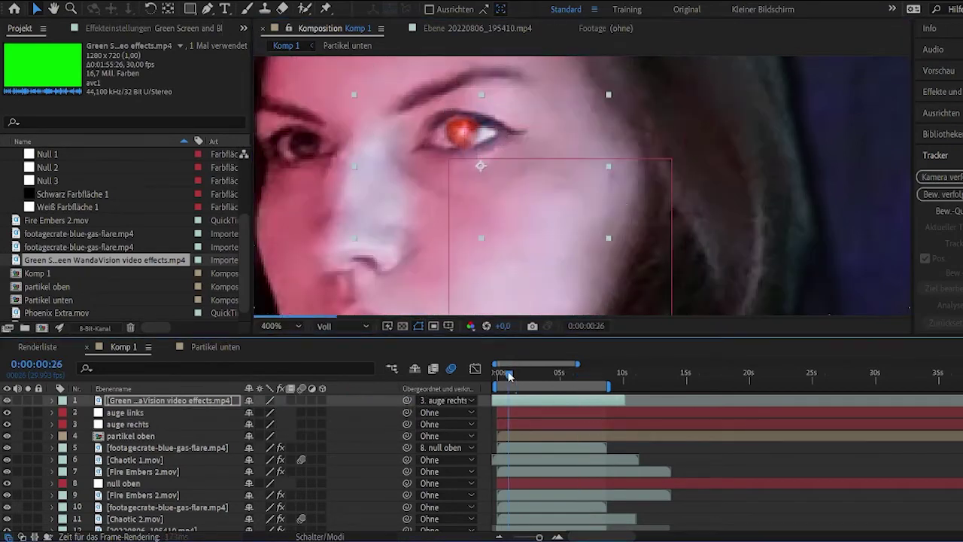
- Preview the tracked eye overlay from near the beginning of Komp 1, reducing the viewer resolution to Halb
scroll(770, 194, "down", 2)
key("space")
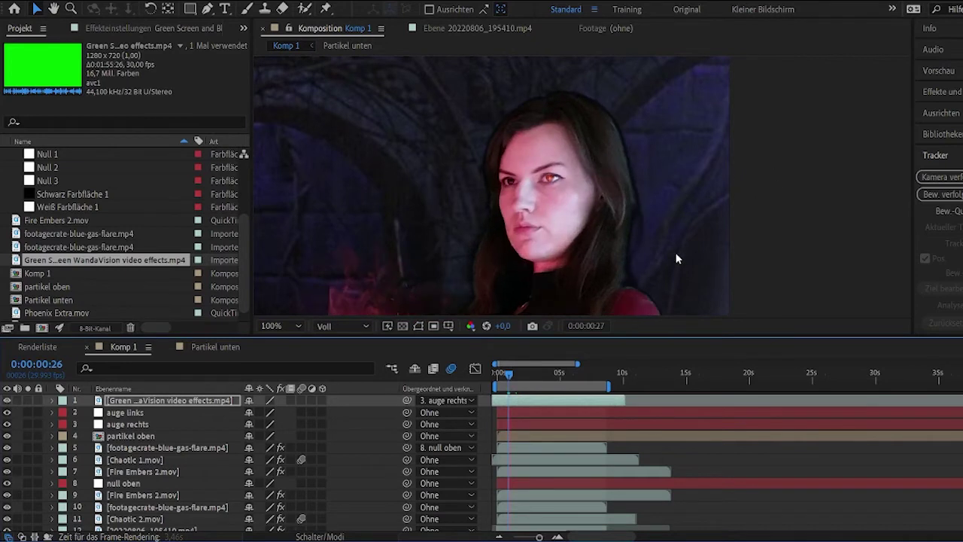
left_click(500, 375)
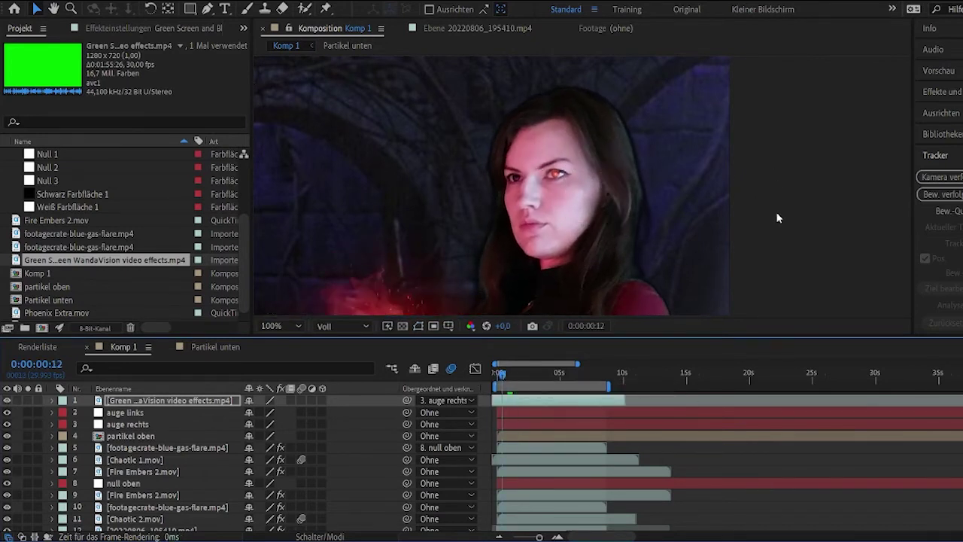
key("space")
key("space")
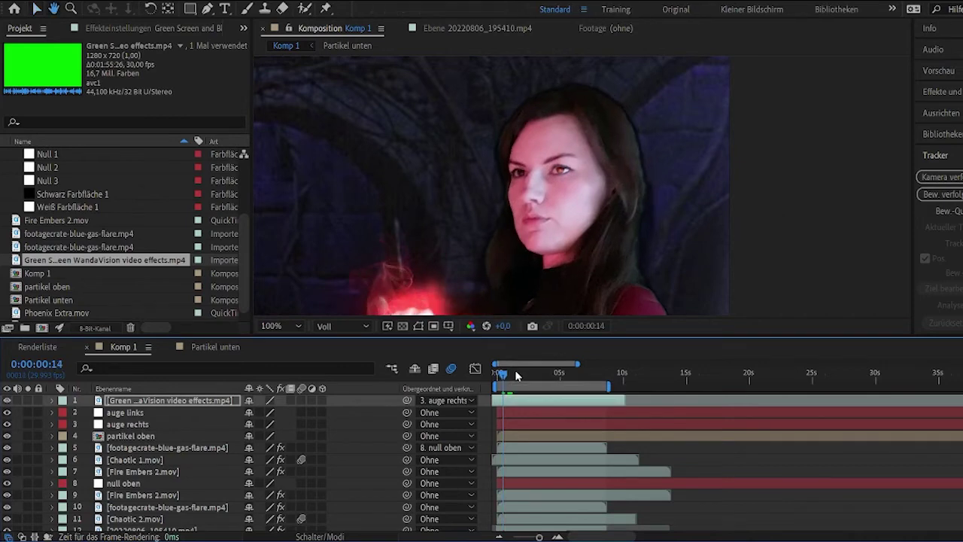
left_click(343, 326)
left_click(335, 367)
key("space")
key("space")
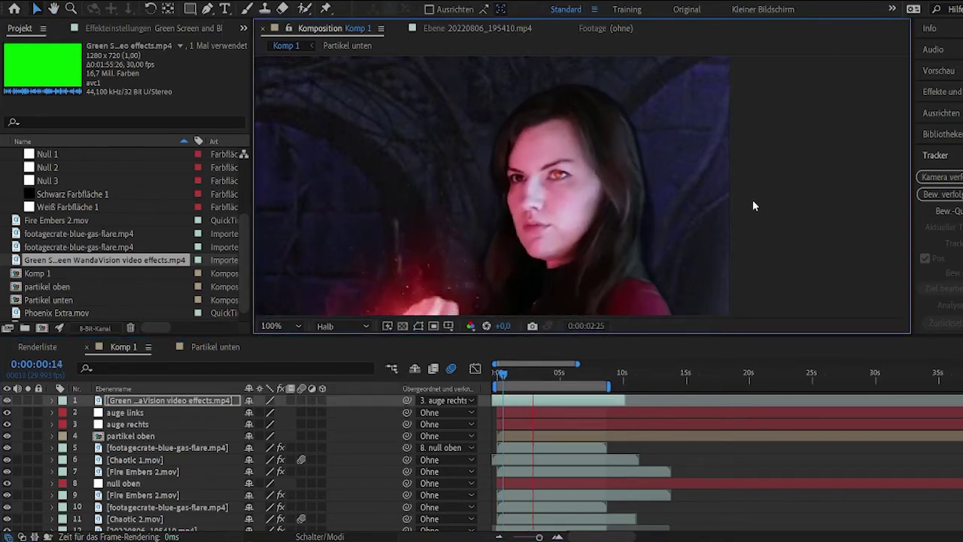
- Zoom in on the face at 0:00:03:28 and apply the Farbbalance effect to the WandaVision eye layer
key("period")
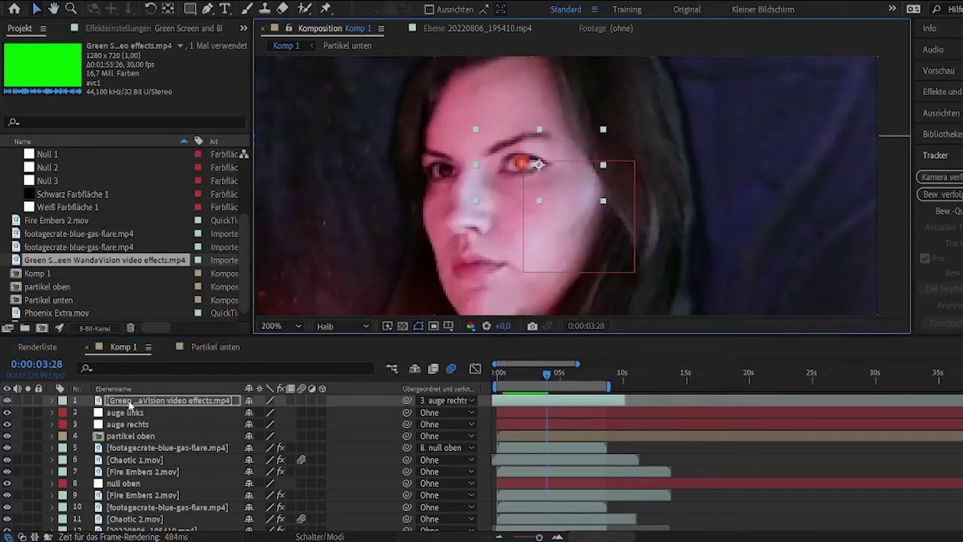
right_click(165, 401)
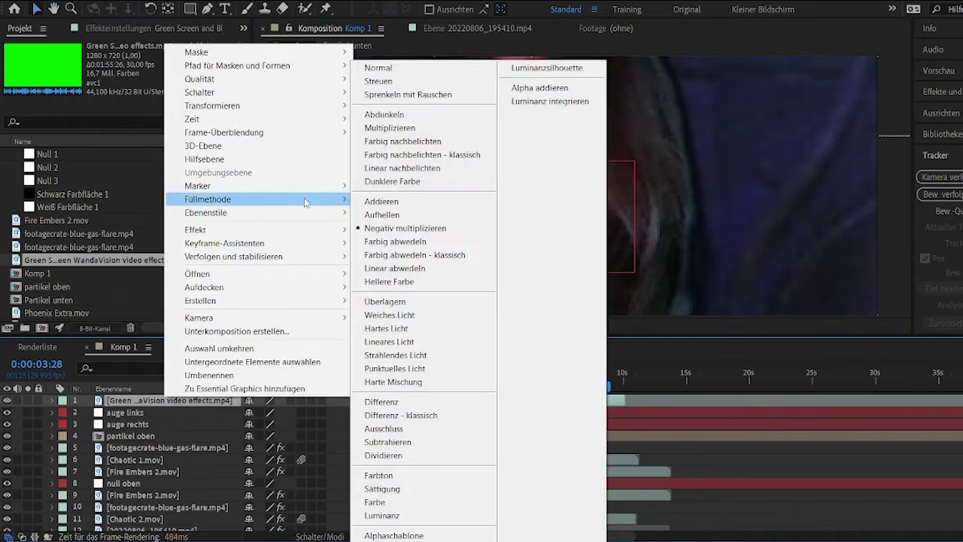
mouse_move(256, 230)
mouse_move(478, 463)
left_click(621, 140)
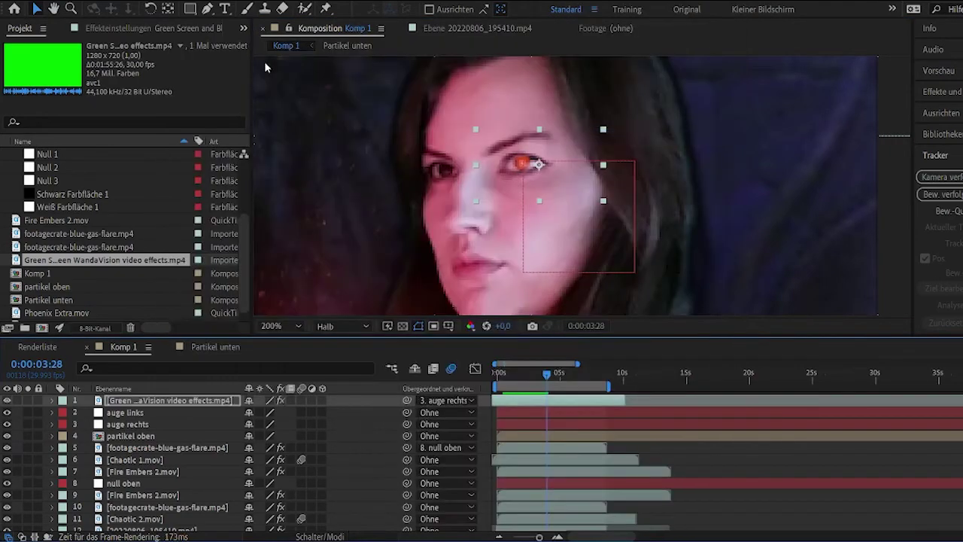
- In Farbbalance, raise Rotanteil in Mitten to 17, increase Rotanteil in Glanzlichtern and lower Grünanteil in Mitten
left_click_drag(142, 106, 147, 104)
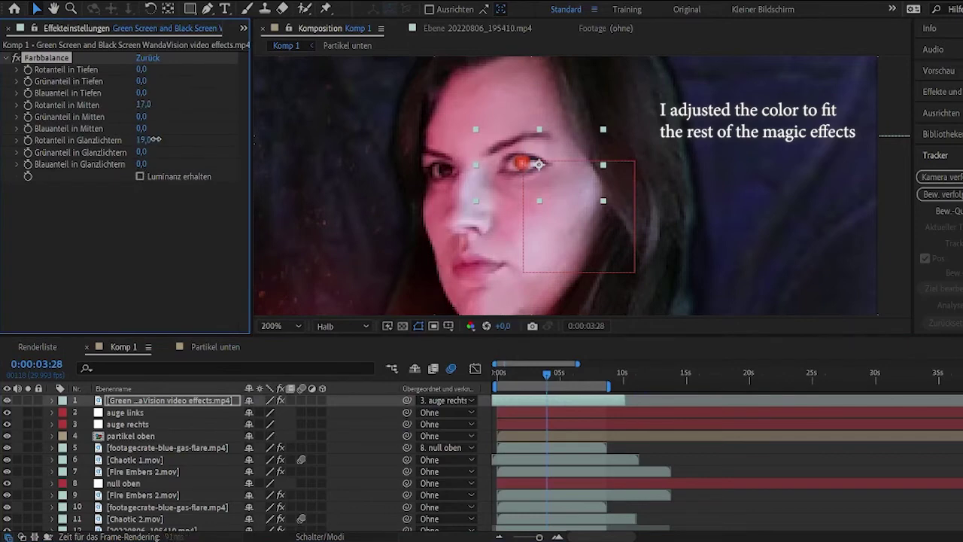
left_click_drag(157, 140, 162, 140)
left_click_drag(141, 116, 132, 117)
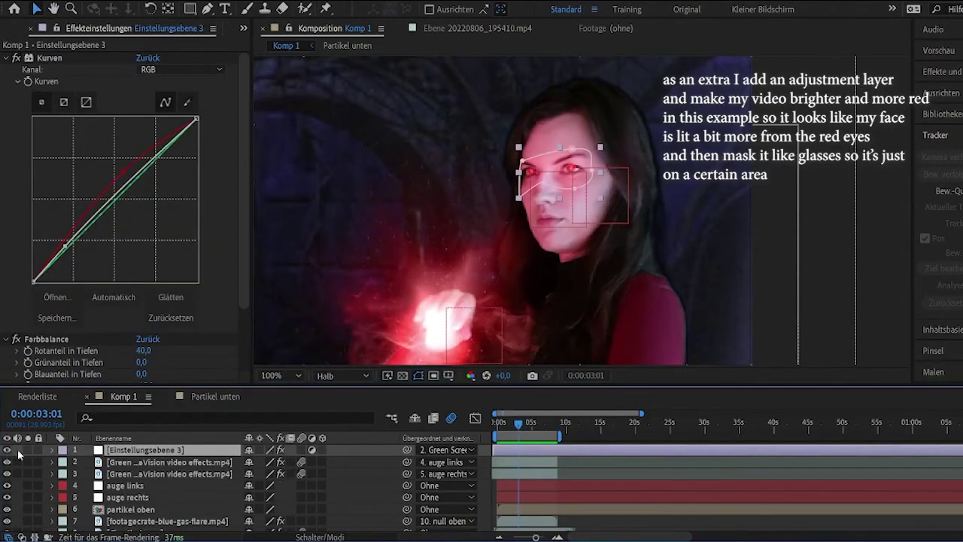
- Examine the Farbbalance settings of Einstellungsebene 3 and toggle its visibility to compare the masked red light around the eyes
scroll(148, 233, "down", 3)
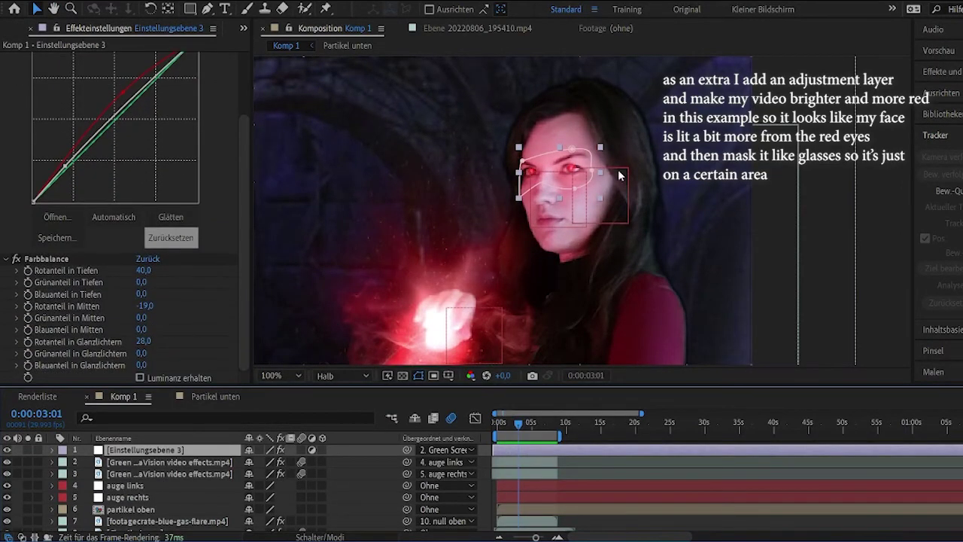
key("period")
left_click(6, 451)
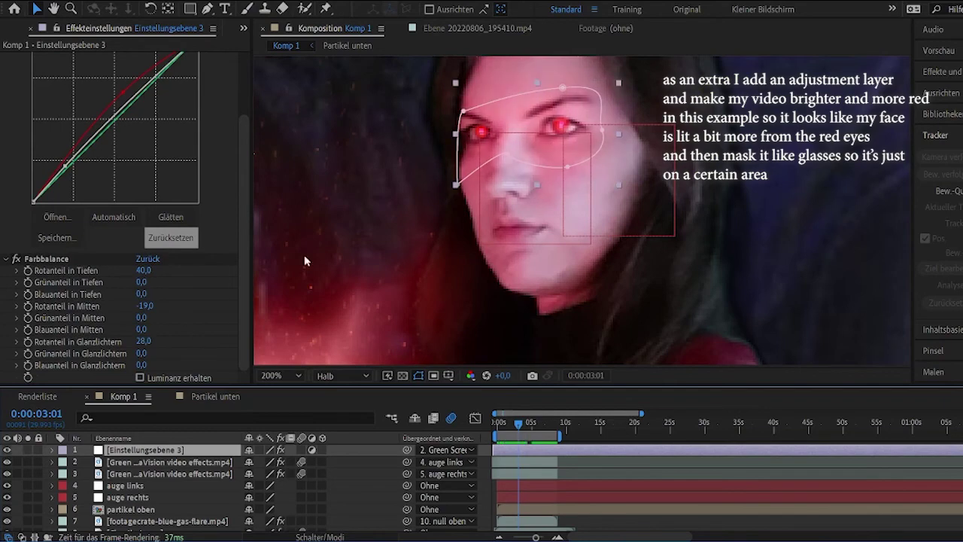
- Play Komp 1 from 0:00:00:00 to check the glowing eyes and the red light on the face
scroll(305, 261, "down", 2)
left_click(836, 257)
left_click_drag(835, 257, 844, 299)
scroll(830, 190, "up", 1)
key("space")
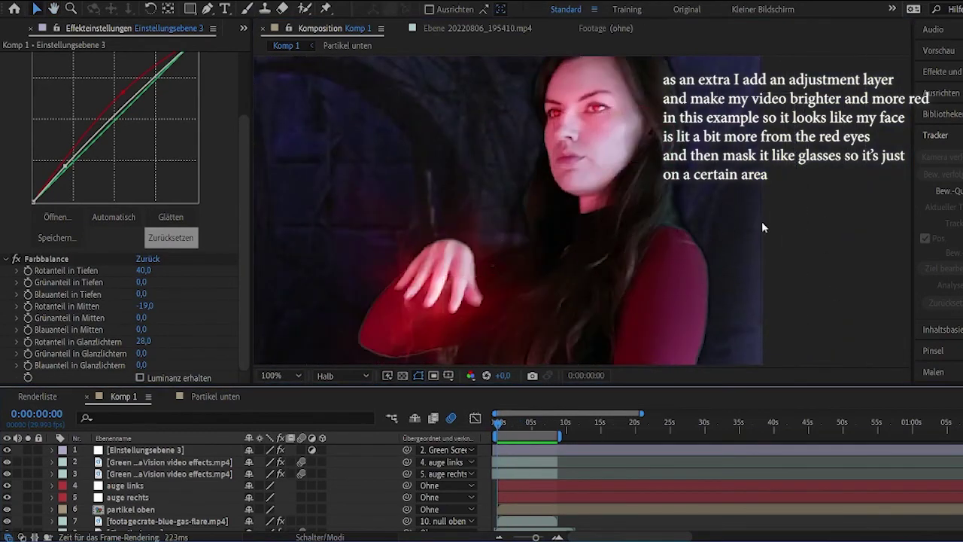